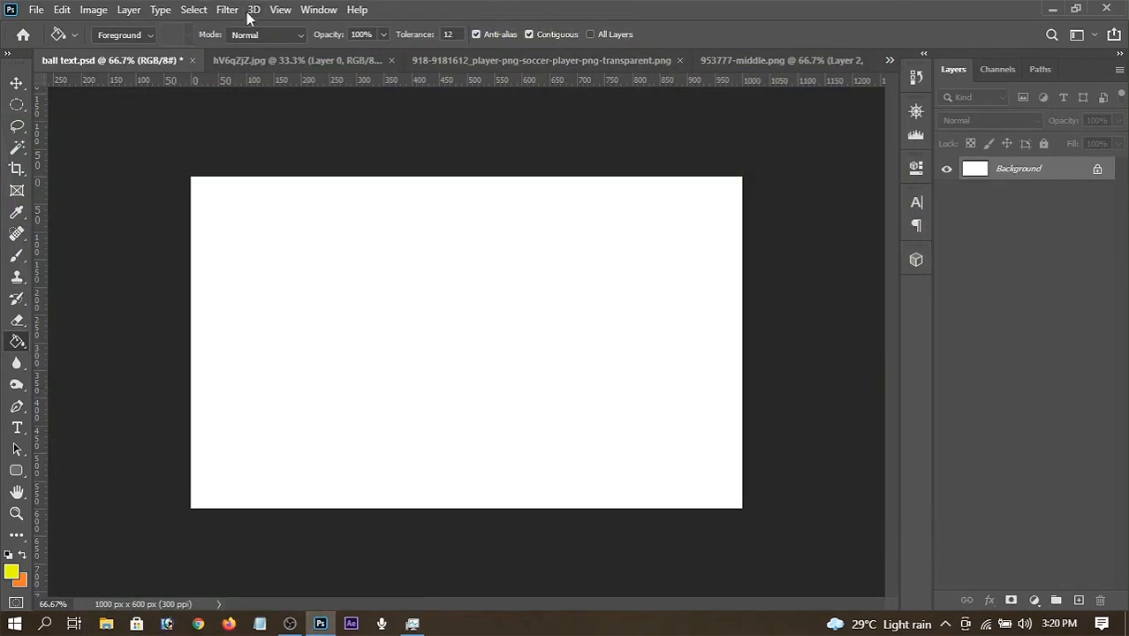
Look through the open stormy field, soccer player and football images, and return to ball text.psd
{"action": "left_click", "coordinate": [284, 69]}
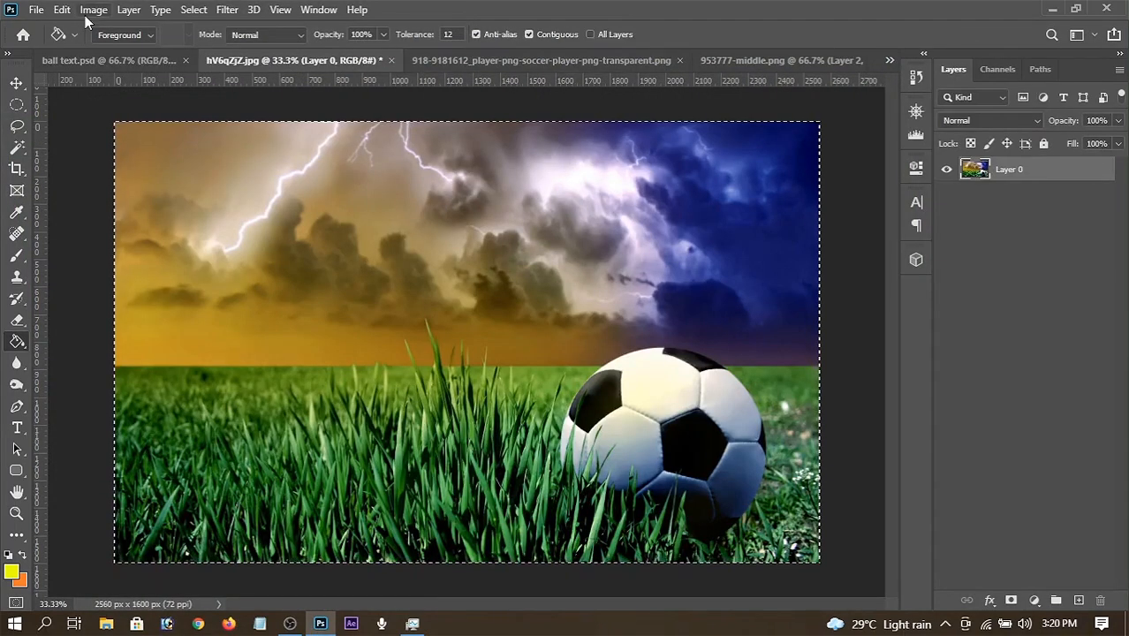
{"action": "left_click", "coordinate": [121, 63]}
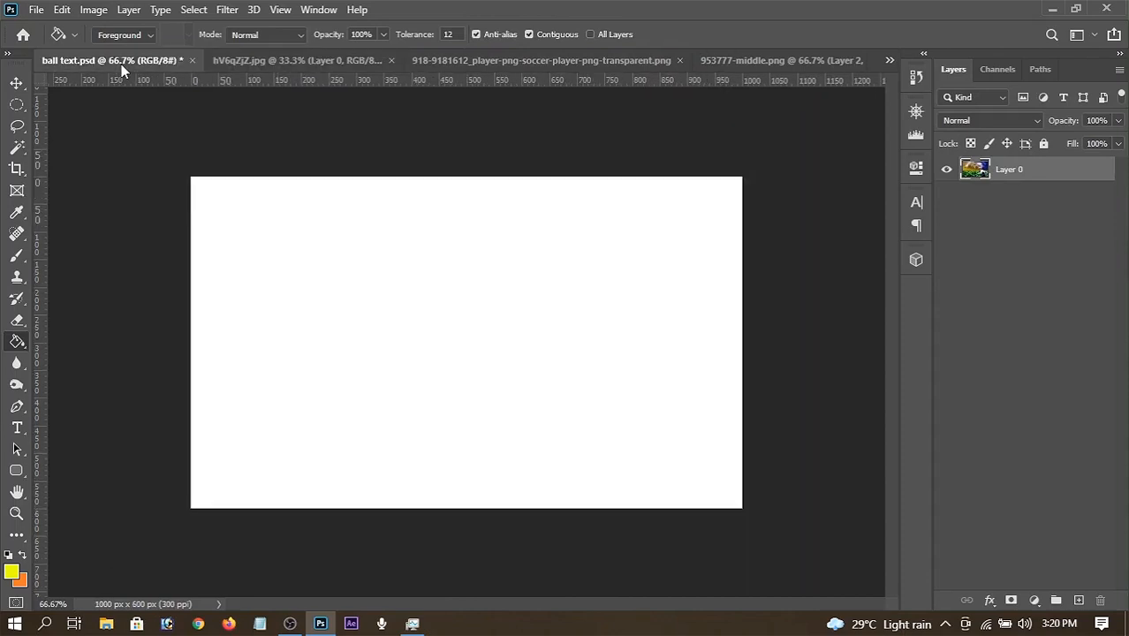
{"action": "left_click", "coordinate": [259, 65]}
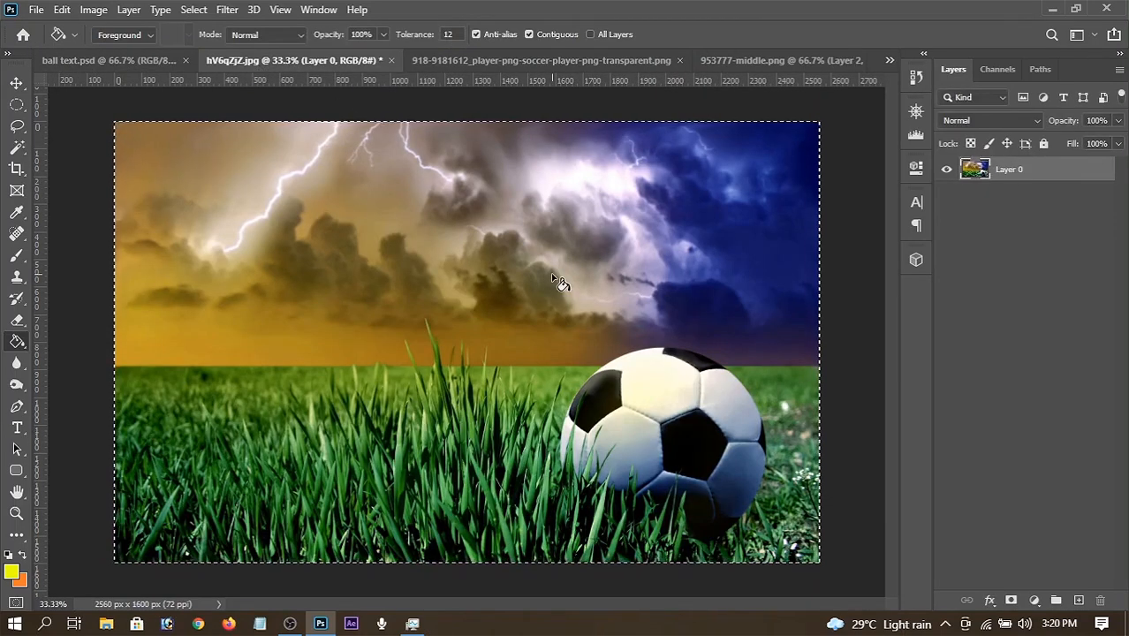
{"action": "left_click", "coordinate": [460, 57]}
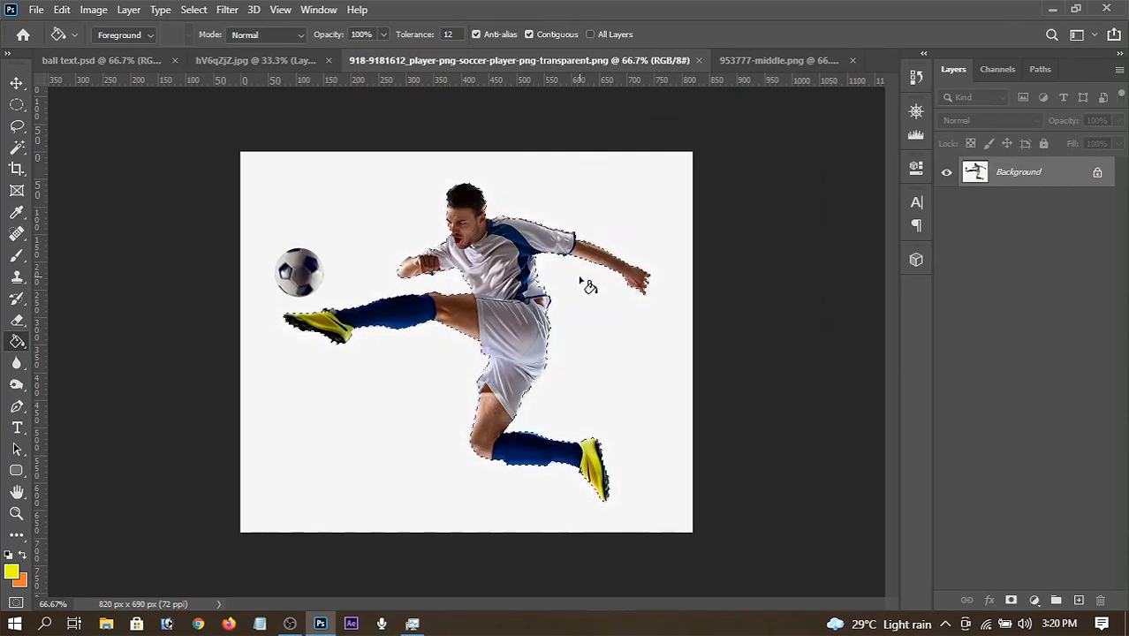
{"action": "left_click", "coordinate": [747, 61]}
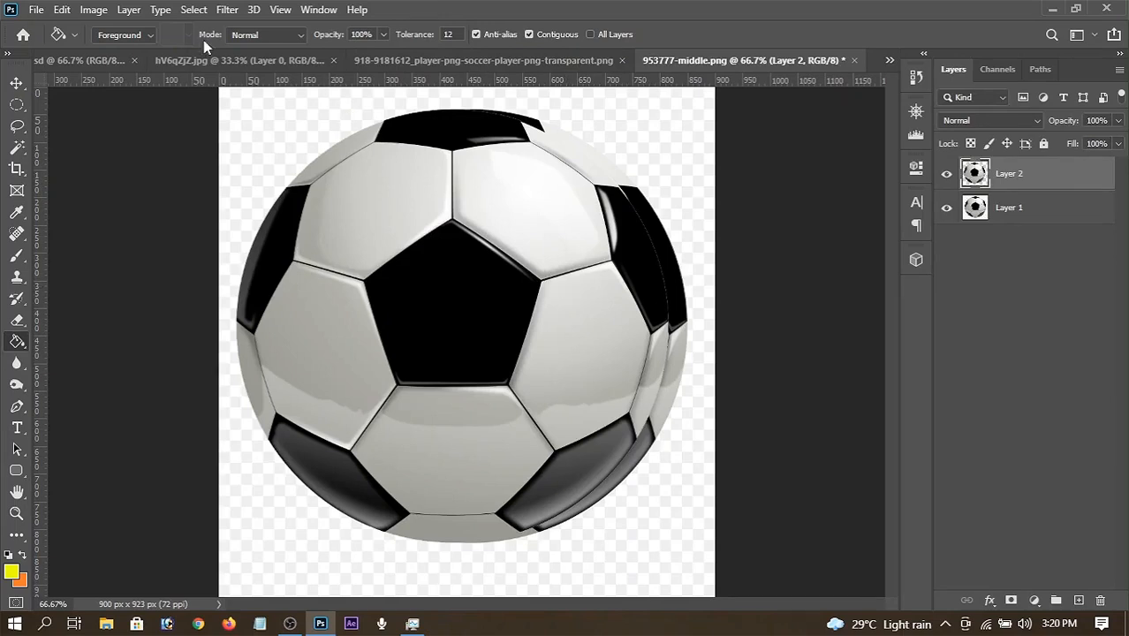
{"action": "left_click", "coordinate": [90, 59]}
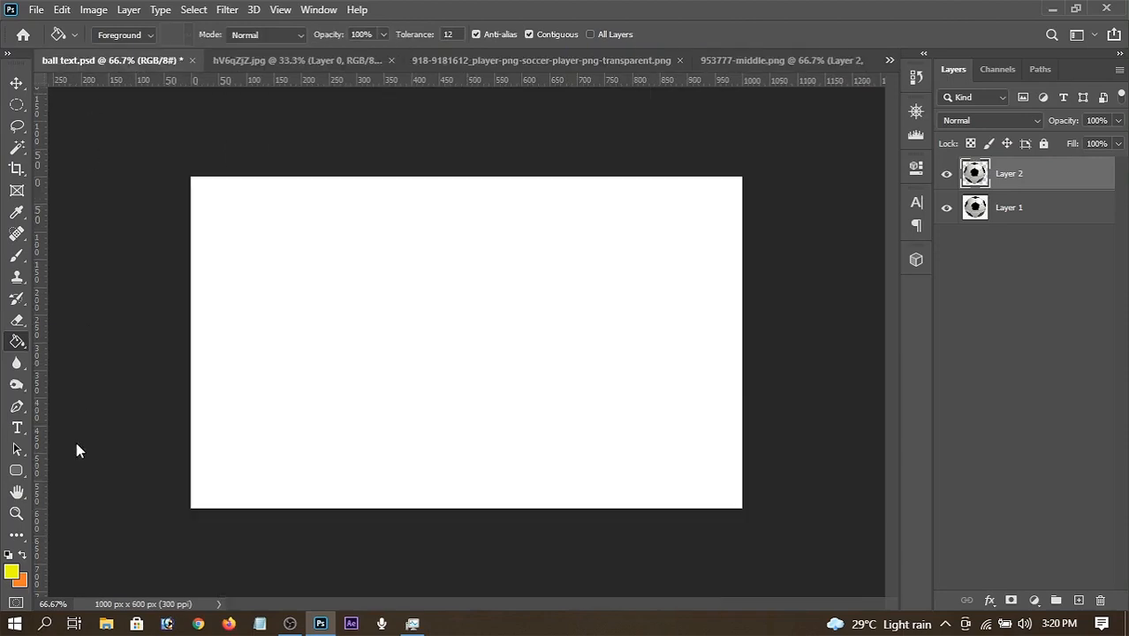
Activate the Type tool and check the image size settings of ball text.psd without changing them
{"action": "left_click", "coordinate": [17, 428]}
{"action": "left_click", "coordinate": [756, 35]}
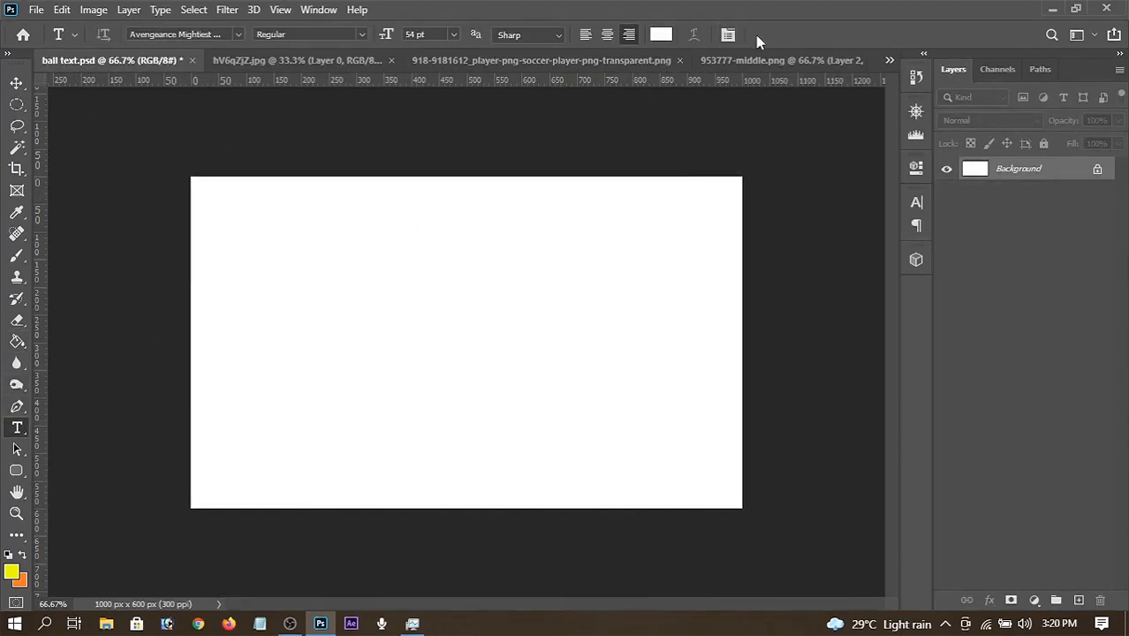
{"action": "left_click", "coordinate": [62, 10]}
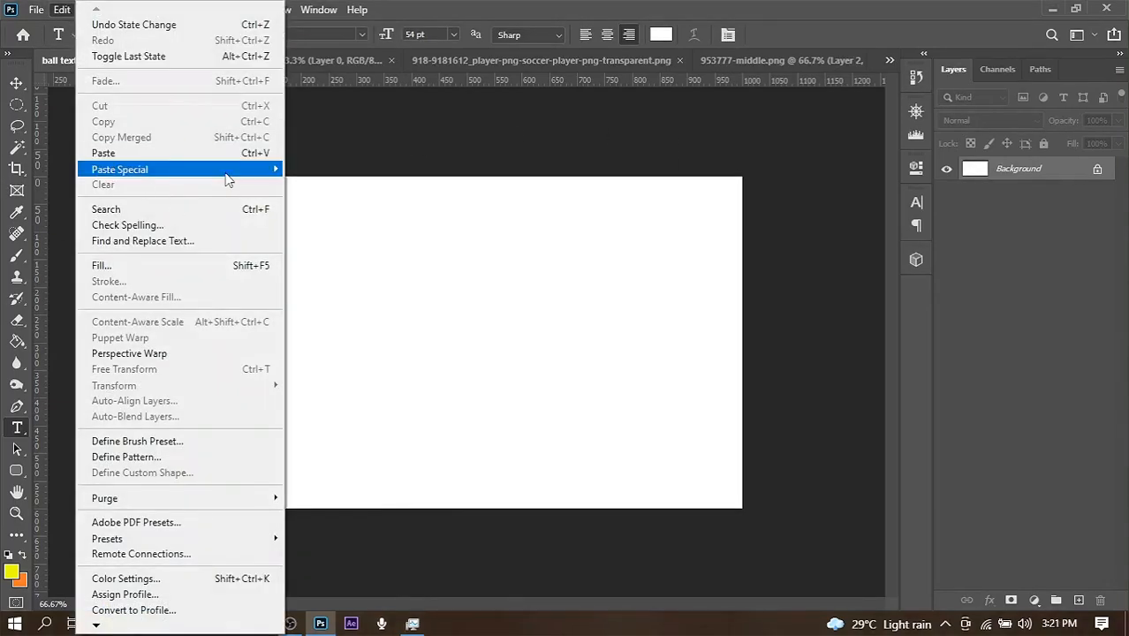
{"action": "left_click", "coordinate": [61, 11]}
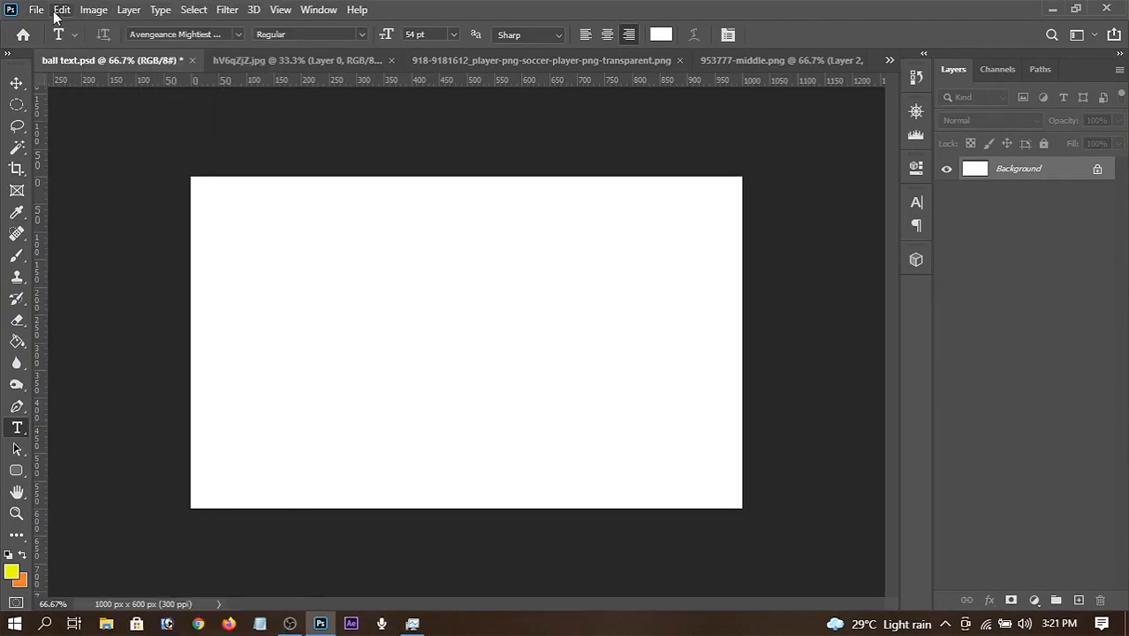
{"action": "left_click", "coordinate": [87, 12]}
{"action": "mouse_move", "coordinate": [178, 62]}
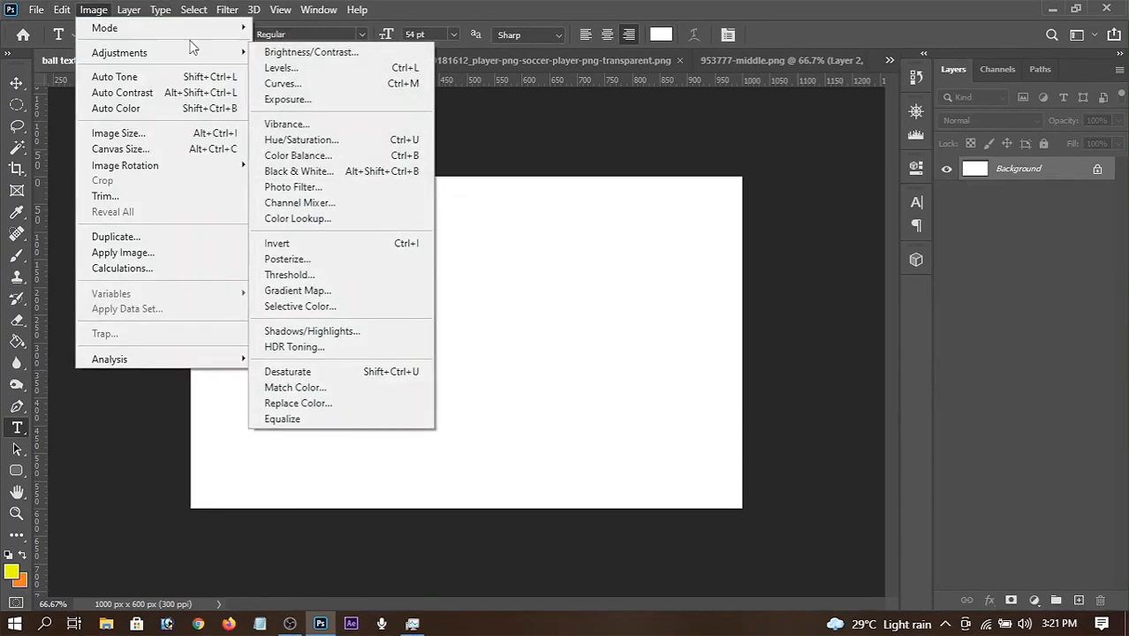
{"action": "left_click", "coordinate": [159, 133]}
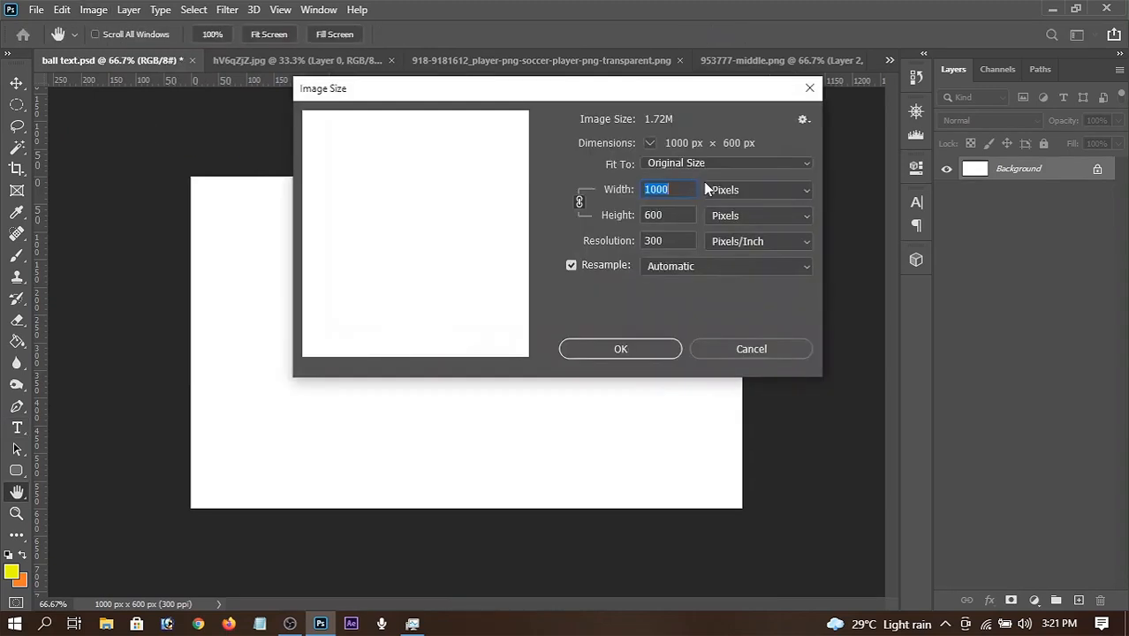
{"action": "left_click", "coordinate": [810, 88]}
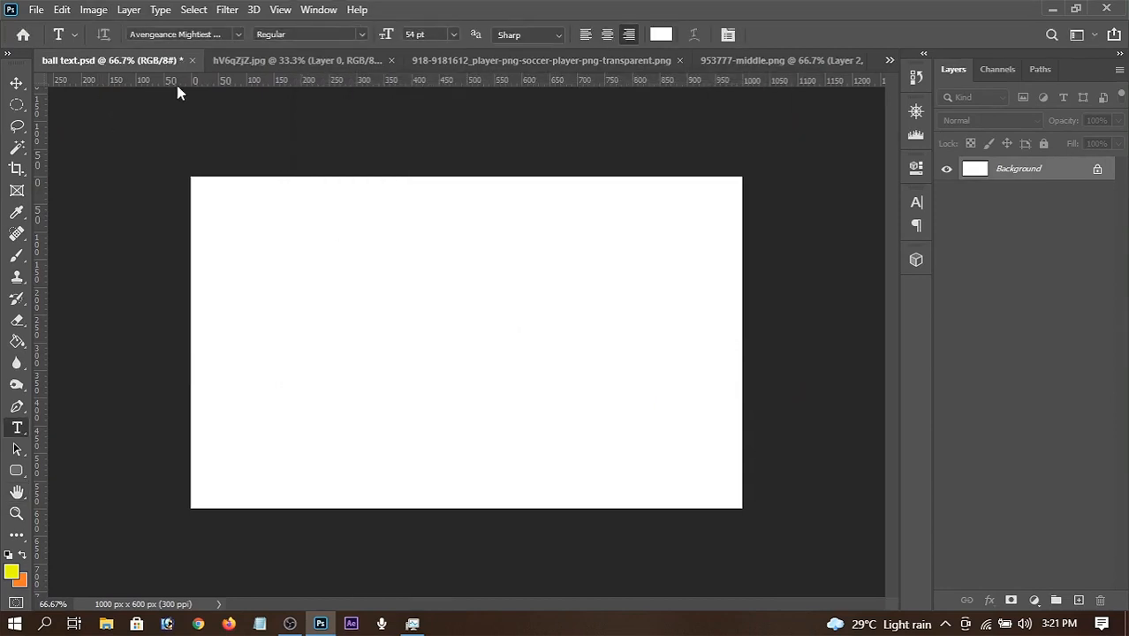
Set the foreground colour to black, hex 000000
{"action": "left_click", "coordinate": [12, 572]}
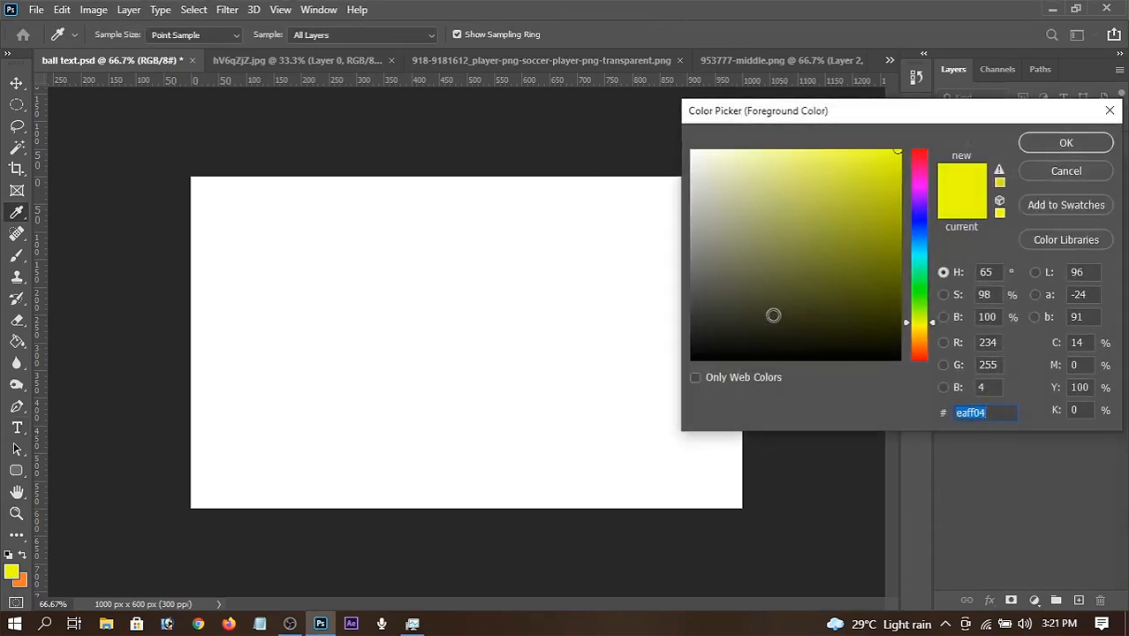
{"action": "type", "text": "000000"}
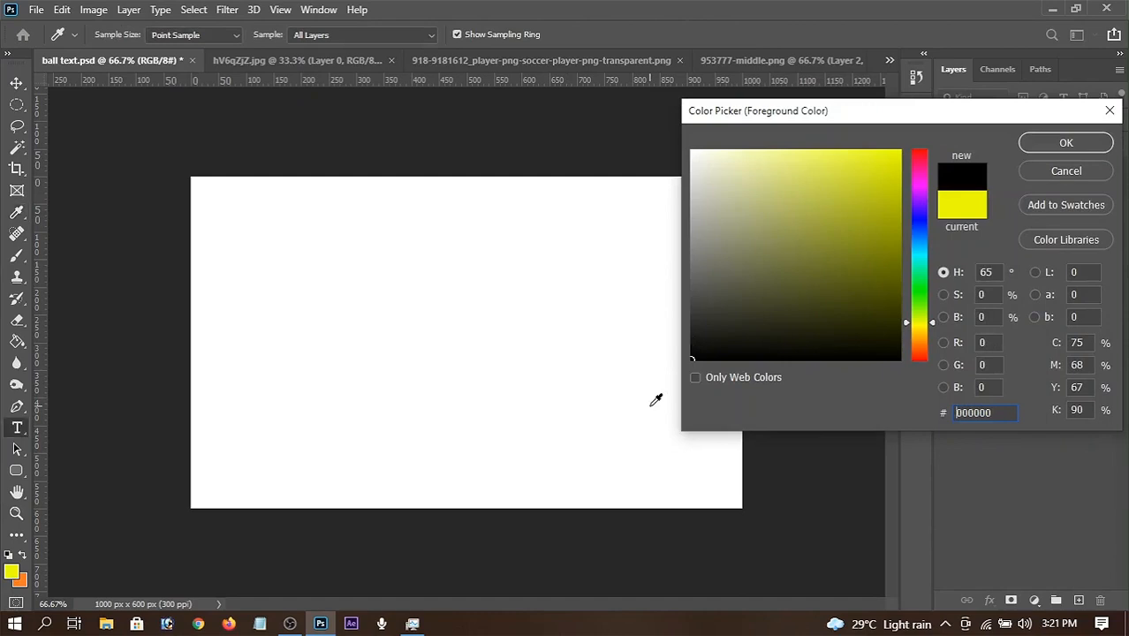
{"action": "key", "text": "Return"}
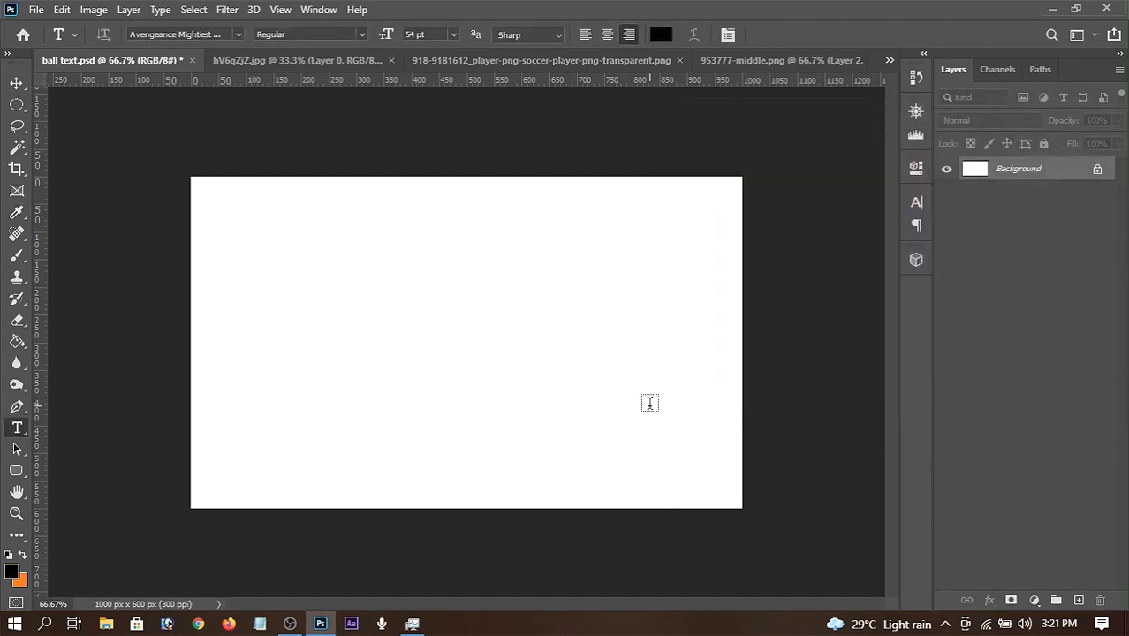
Add the text BALL at the centre of the canvas in the Avengeance Mightiest Avenger font at 54 pt
{"action": "left_click", "coordinate": [286, 304]}
{"action": "type", "text": "Q"}
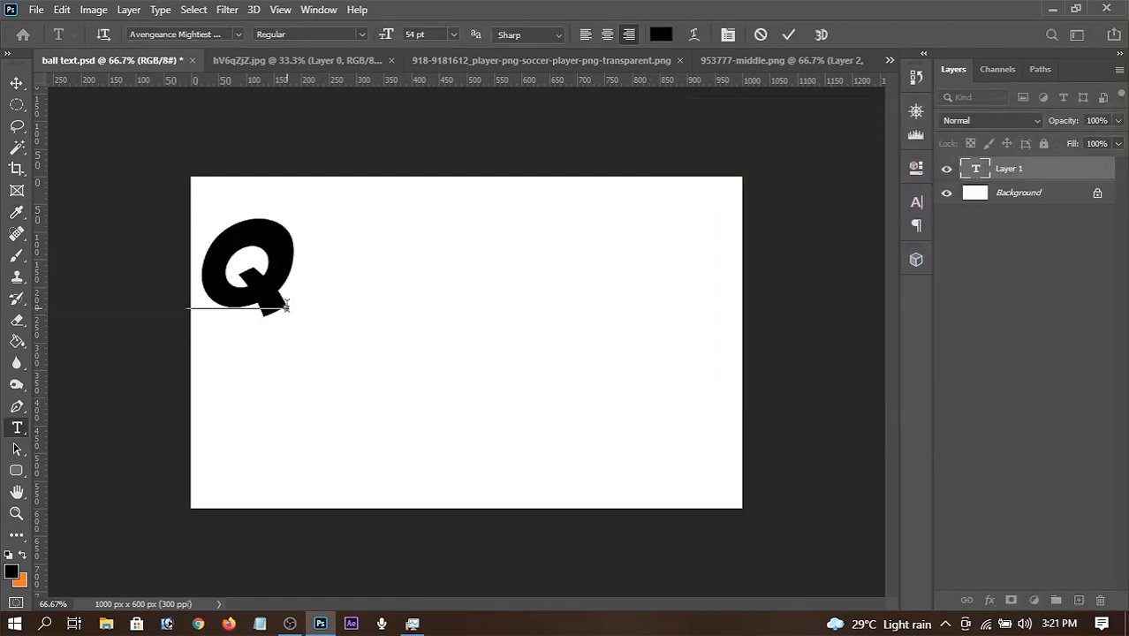
{"action": "key", "text": "BackSpace"}
{"action": "type", "text": "B"}
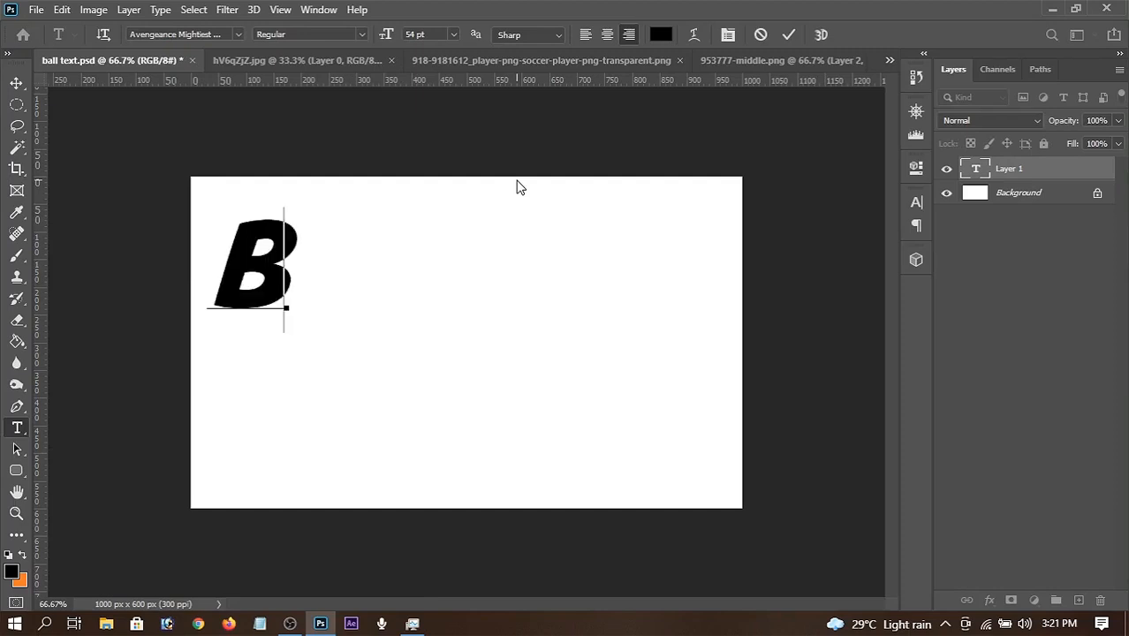
{"action": "type", "text": "ALL"}
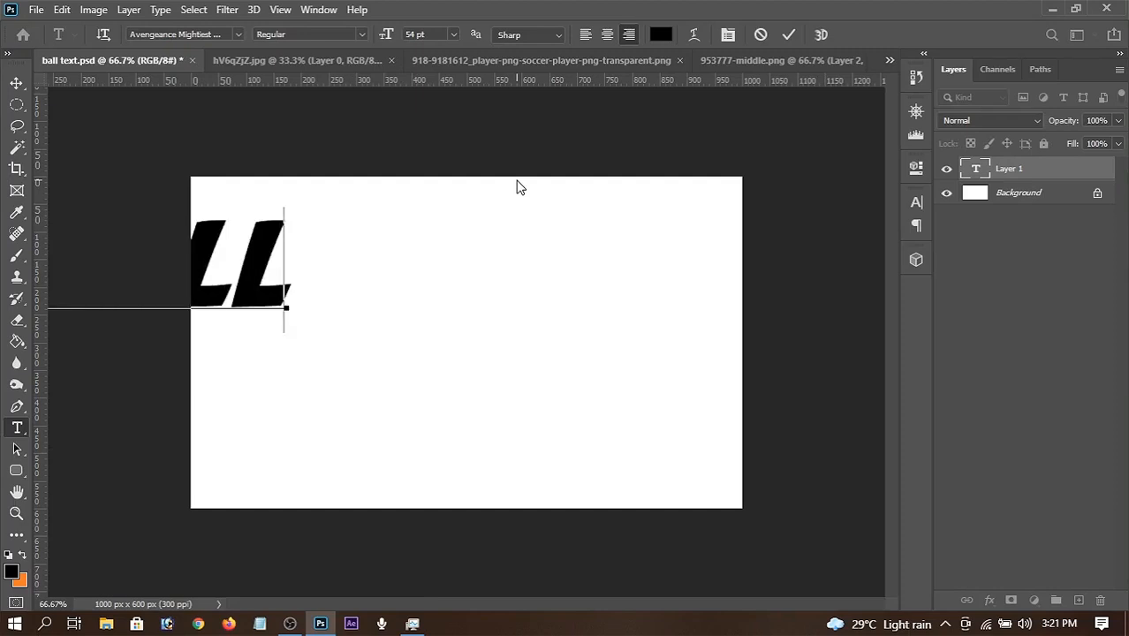
{"action": "left_click_drag", "start_coordinate": [385, 424], "coordinate": [691, 477]}
{"action": "left_click", "coordinate": [789, 34]}
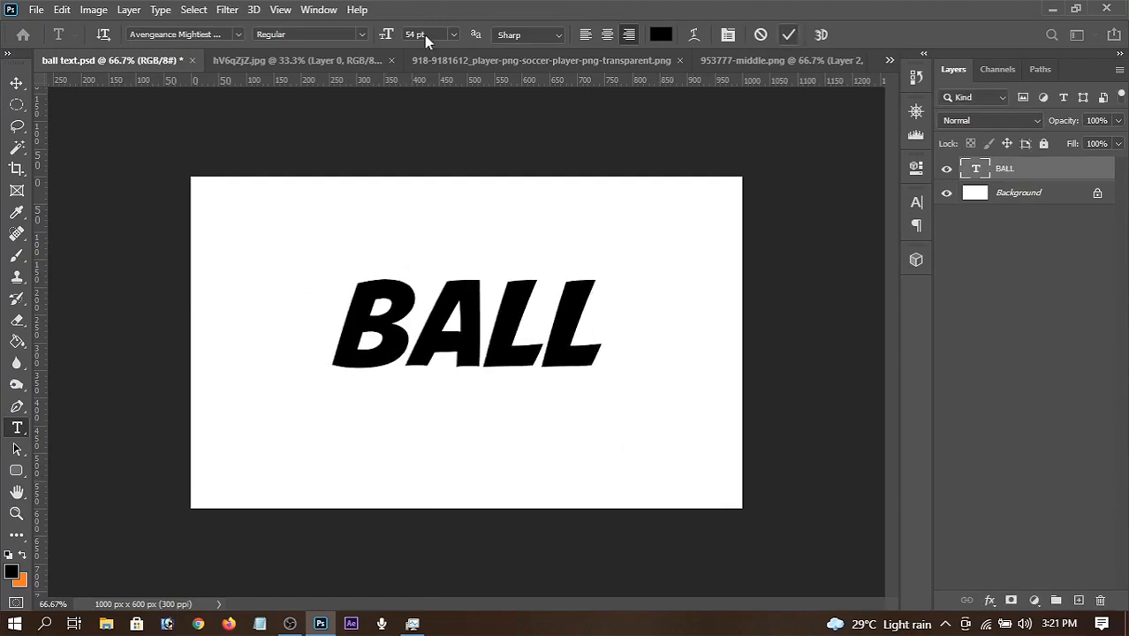
{"action": "left_click", "coordinate": [239, 34]}
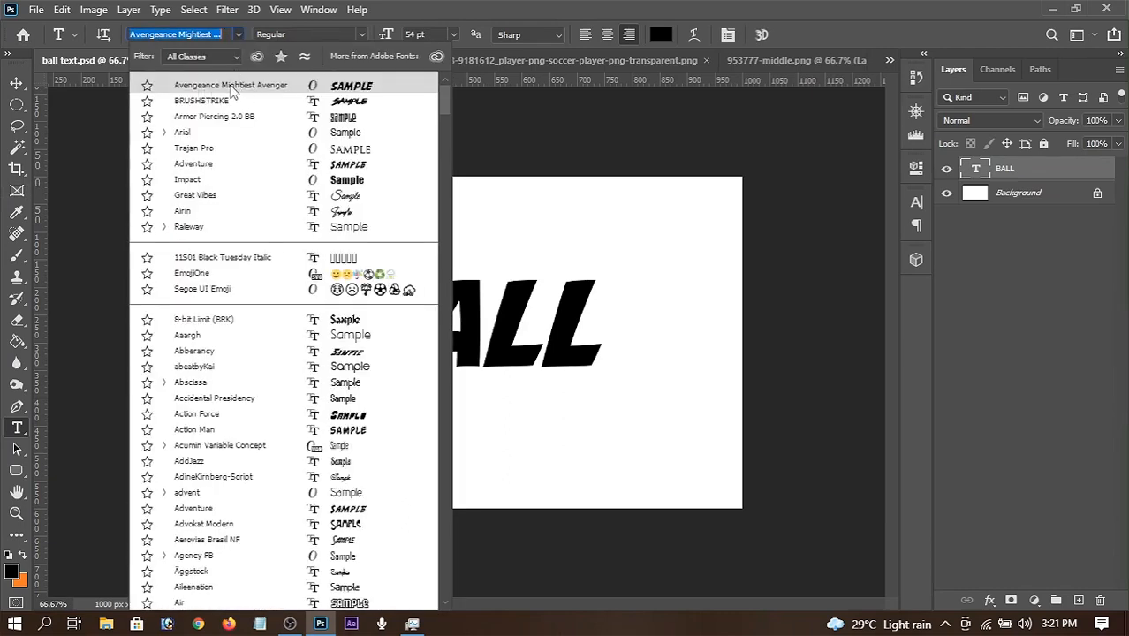
{"action": "left_click", "coordinate": [480, 10]}
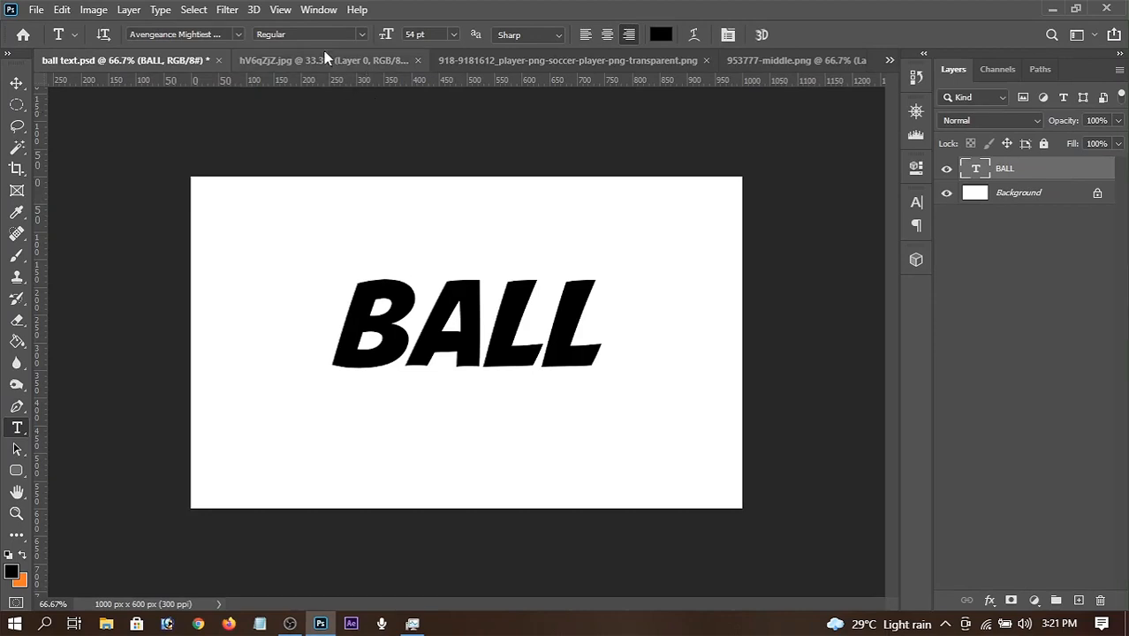
Switch to the stormy football field image hV6qZjZ.jpg and clear its existing selection
{"action": "left_click", "coordinate": [511, 61]}
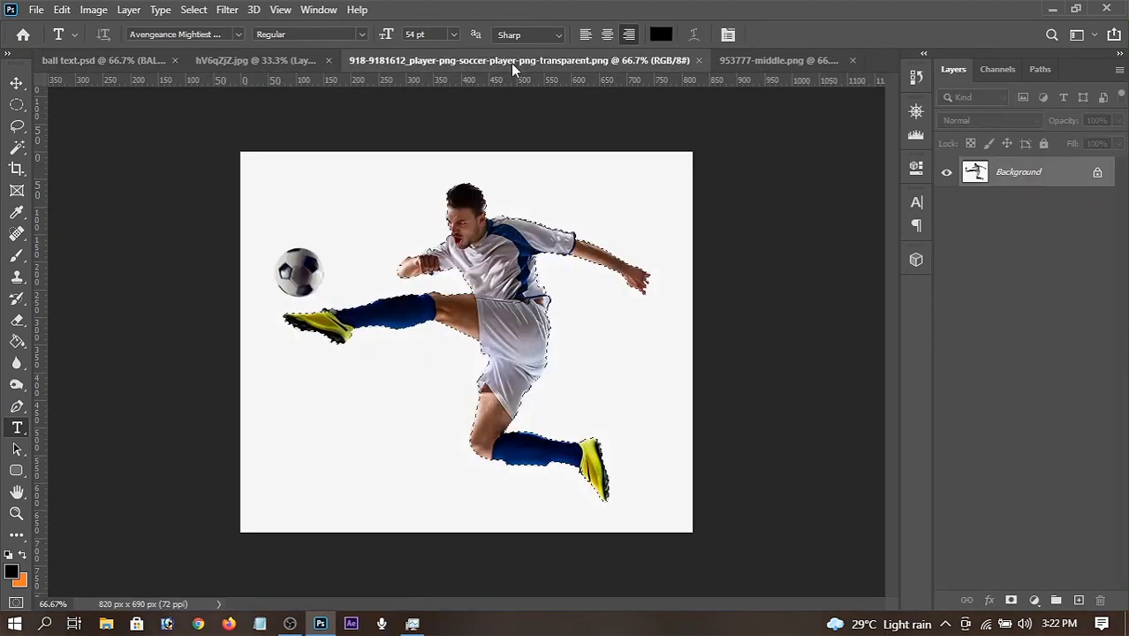
{"action": "left_click", "coordinate": [287, 60]}
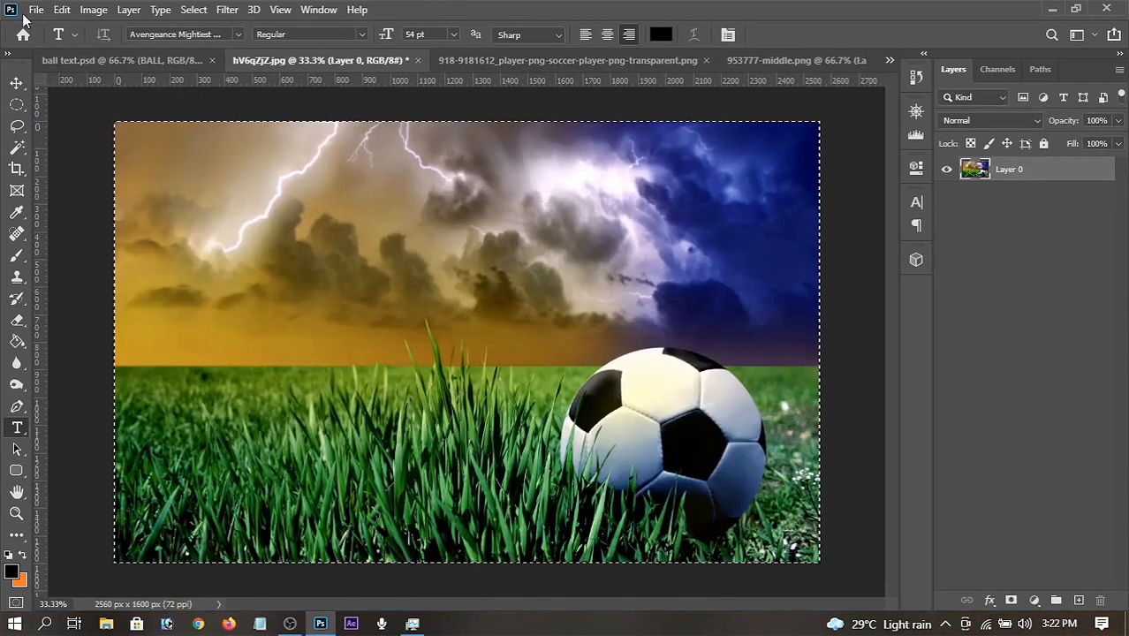
{"action": "left_click", "coordinate": [60, 10]}
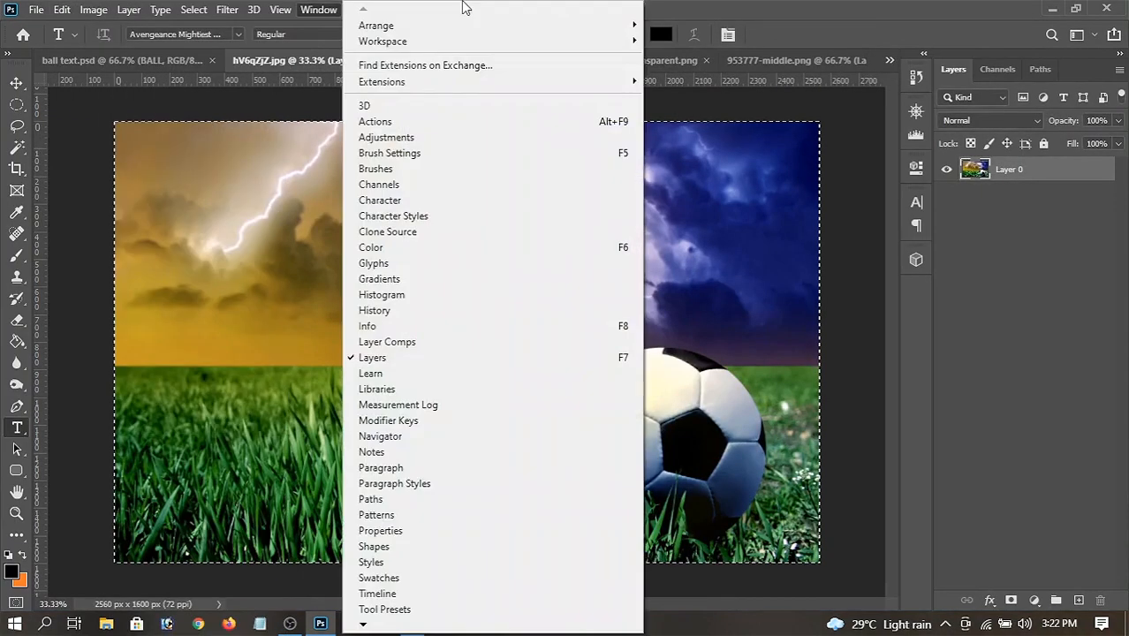
{"action": "left_click", "coordinate": [191, 10]}
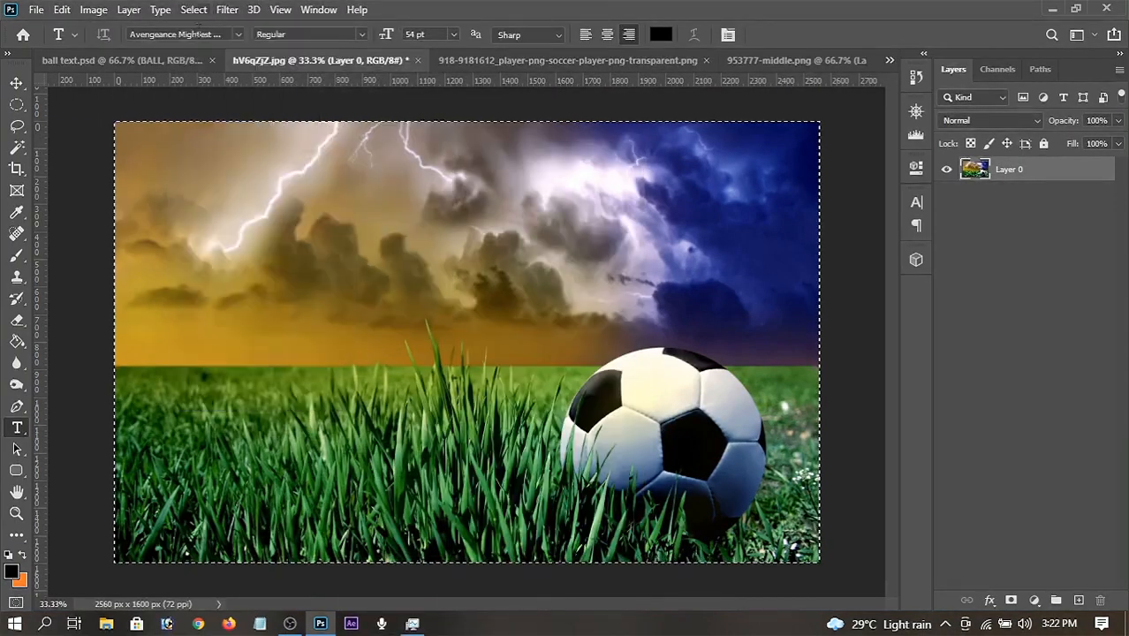
{"action": "left_click", "coordinate": [193, 10]}
{"action": "left_click", "coordinate": [202, 27]}
{"action": "left_click", "coordinate": [193, 10]}
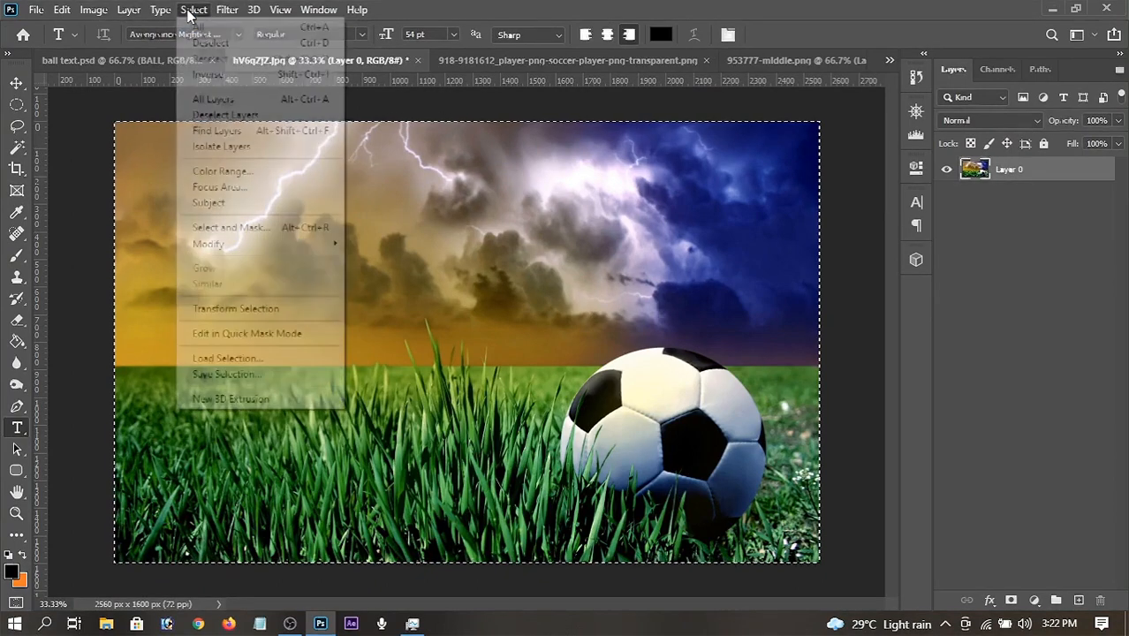
{"action": "left_click", "coordinate": [225, 43]}
{"action": "left_click", "coordinate": [228, 37]}
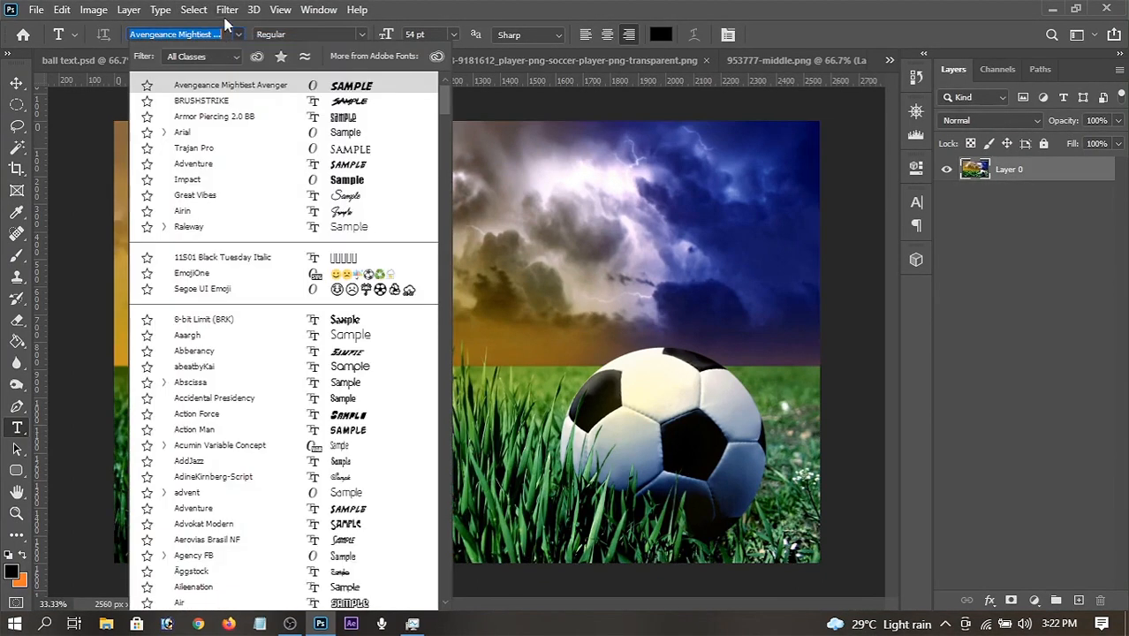
{"action": "left_click", "coordinate": [226, 27]}
Select the entire stormy football field image and copy it
{"action": "left_click", "coordinate": [193, 9]}
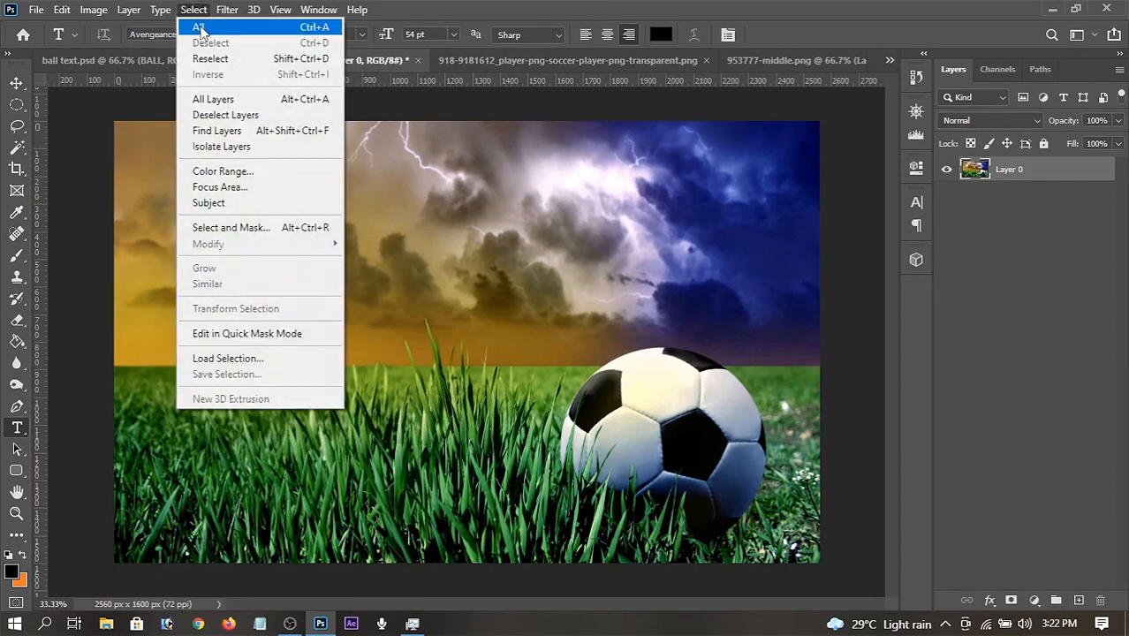
{"action": "left_click", "coordinate": [200, 29]}
{"action": "left_click", "coordinate": [59, 11]}
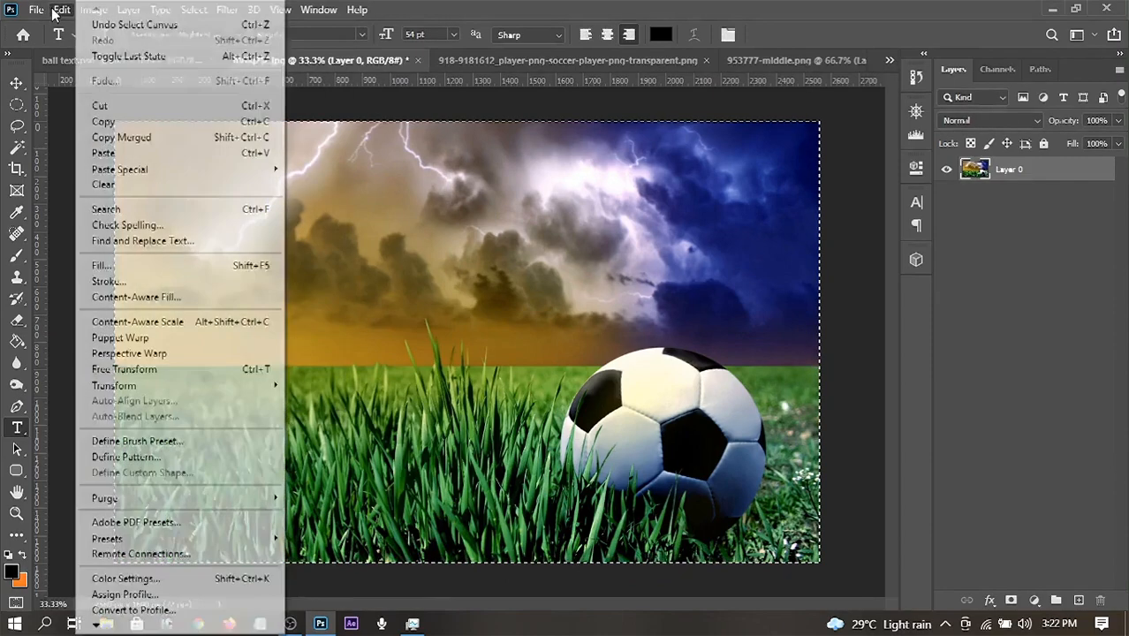
{"action": "left_click", "coordinate": [95, 121]}
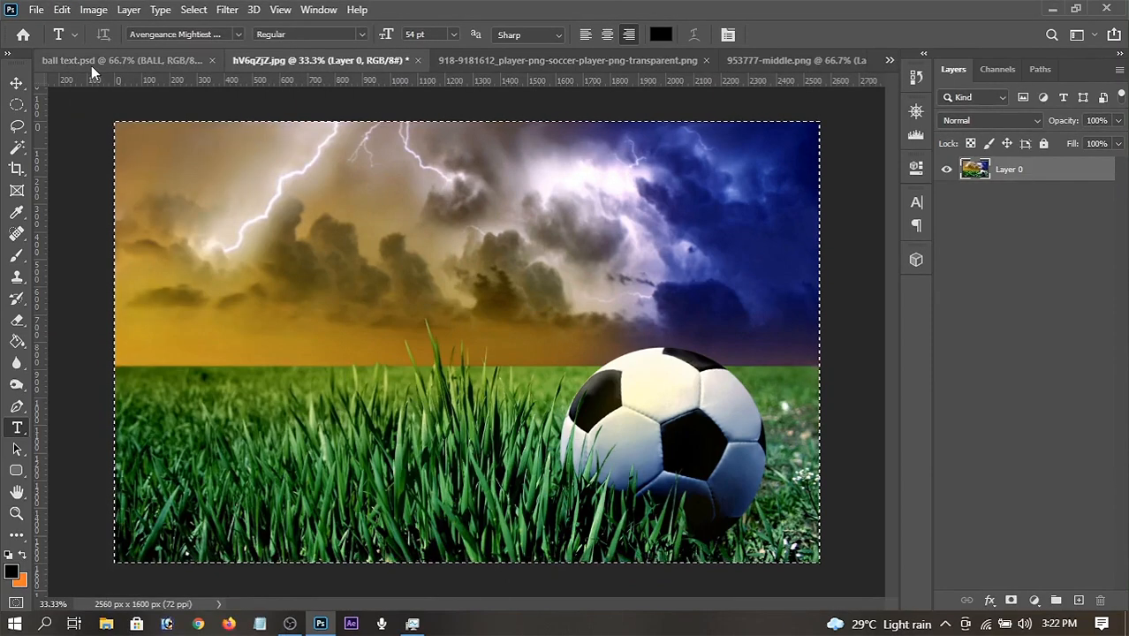
Return to ball text.psd and load the BALL Transparency channel as a new selection
{"action": "left_click", "coordinate": [91, 65]}
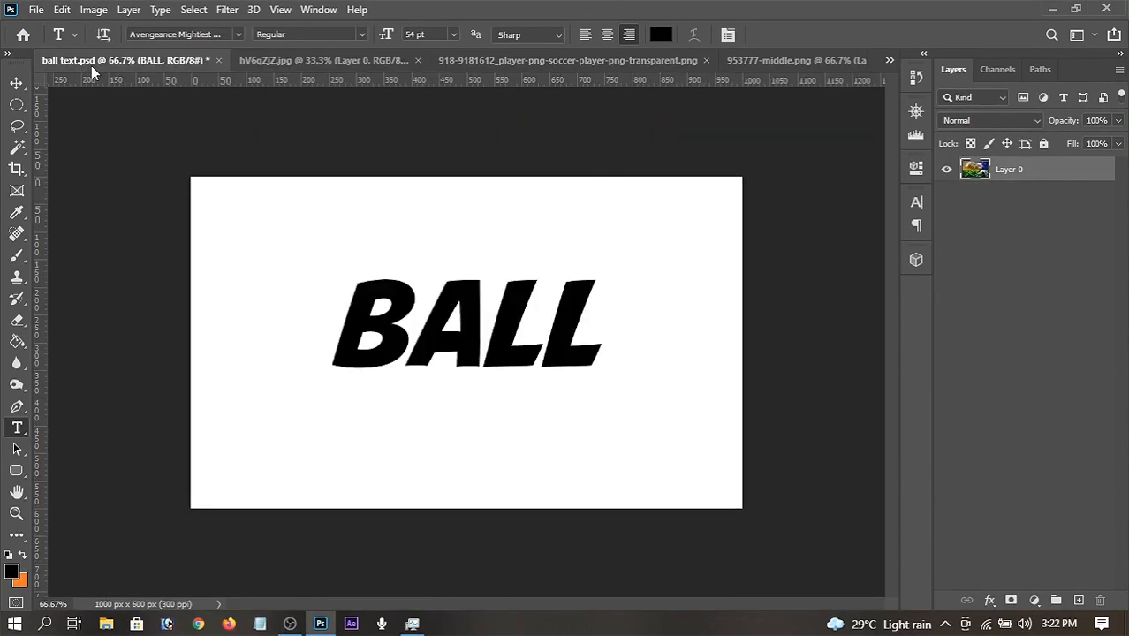
{"action": "left_click", "coordinate": [194, 10]}
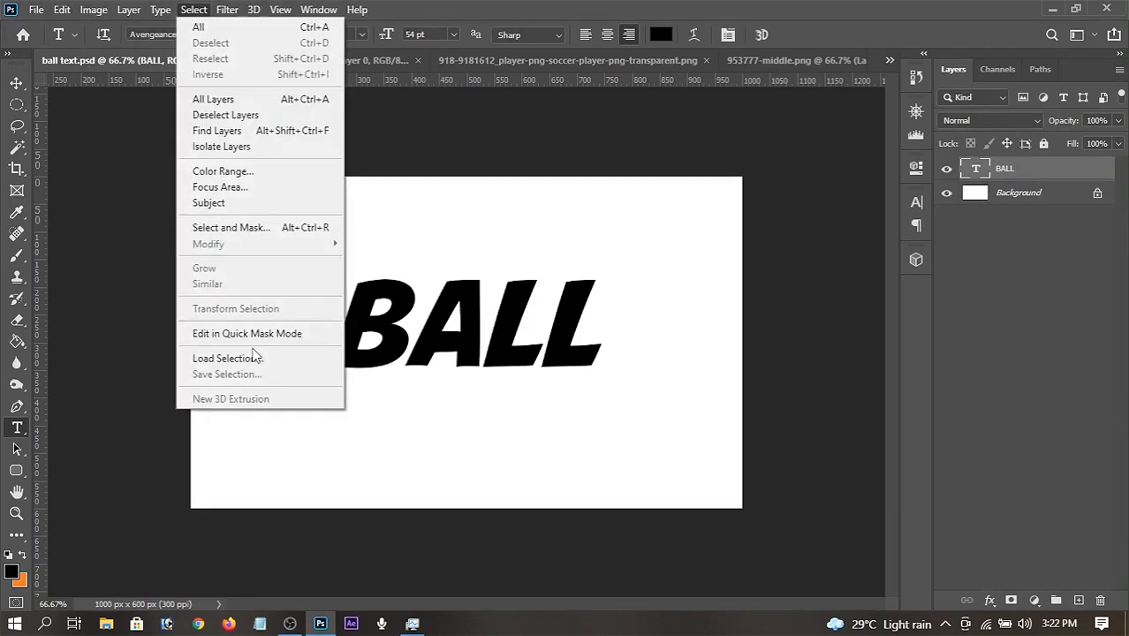
{"action": "left_click", "coordinate": [225, 359]}
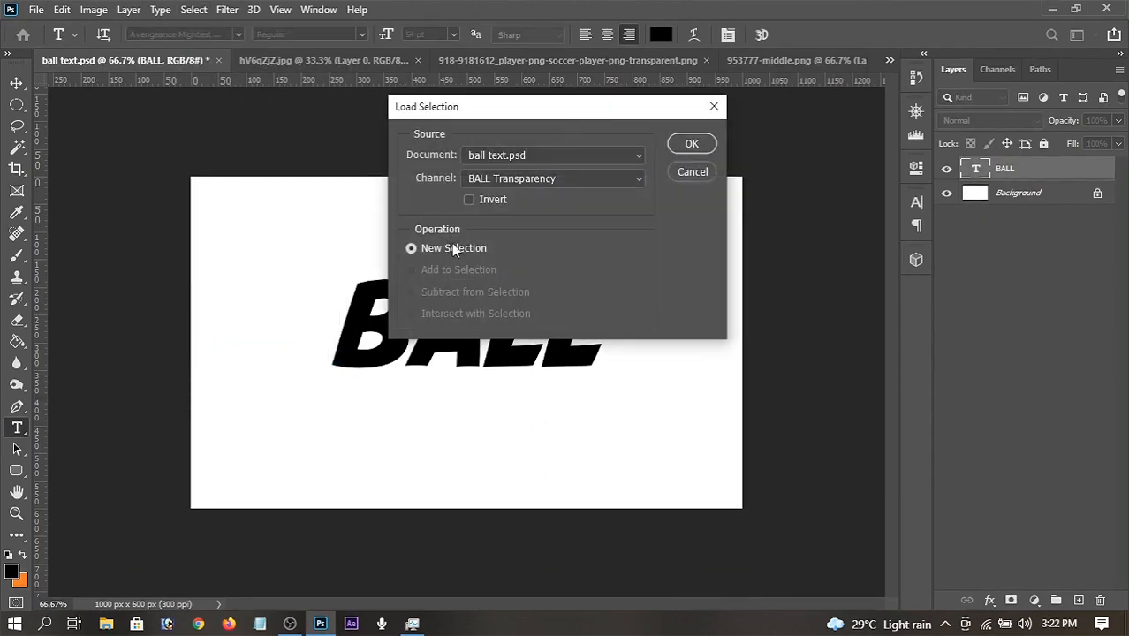
{"action": "key", "text": "Return"}
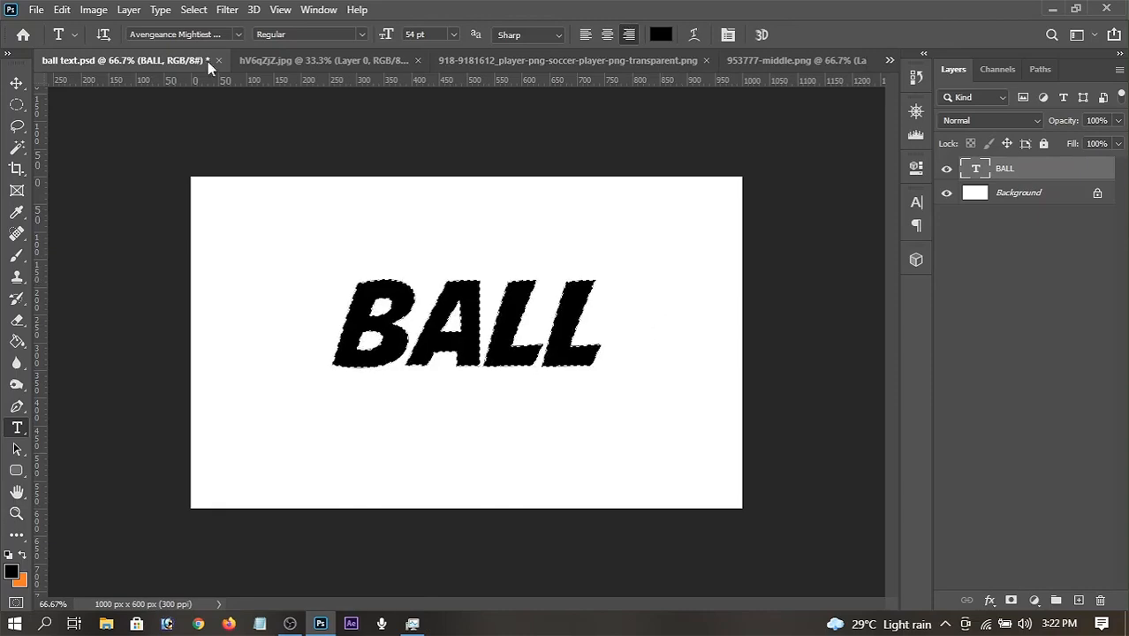
Paste the copied football field image into the BALL letter selection using Paste Into
{"action": "left_click", "coordinate": [60, 10]}
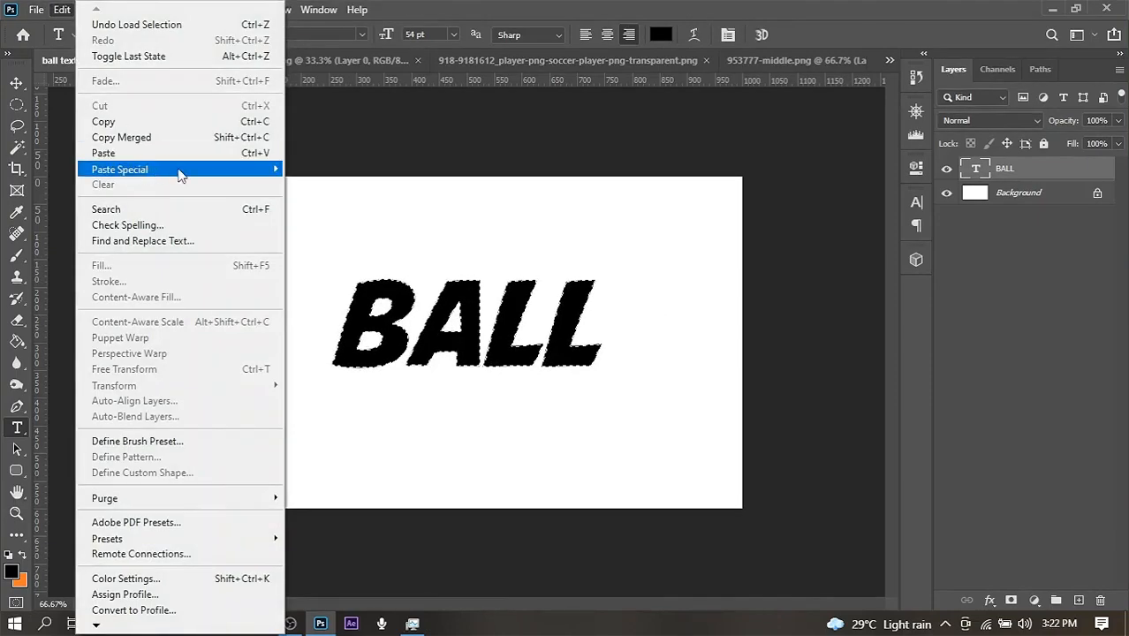
{"action": "mouse_move", "coordinate": [164, 173]}
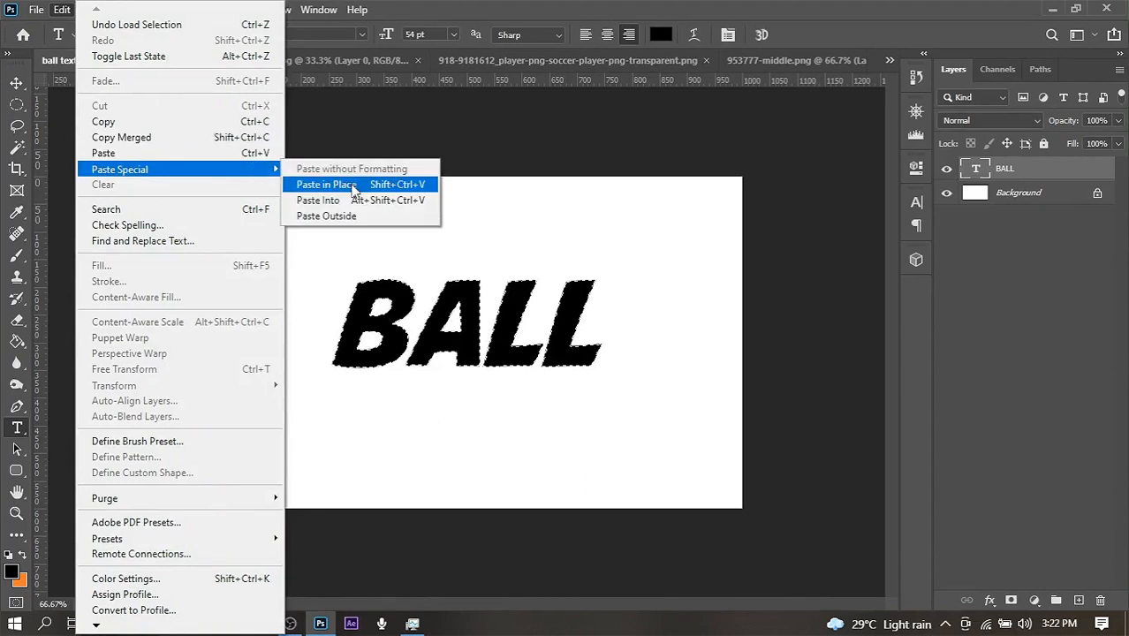
{"action": "left_click", "coordinate": [337, 201]}
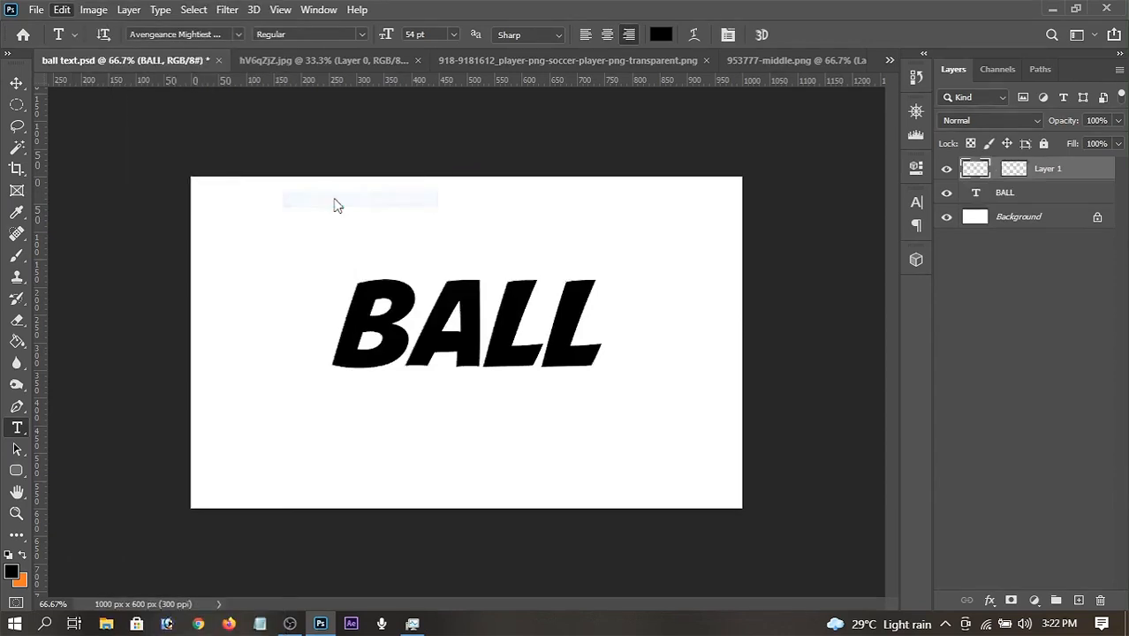
Scale the pasted field image to about 20.4% width and 21% height so it fits the BALL letters, and hide the transform controls
{"action": "left_click", "coordinate": [21, 86]}
{"action": "left_click", "coordinate": [262, 36]}
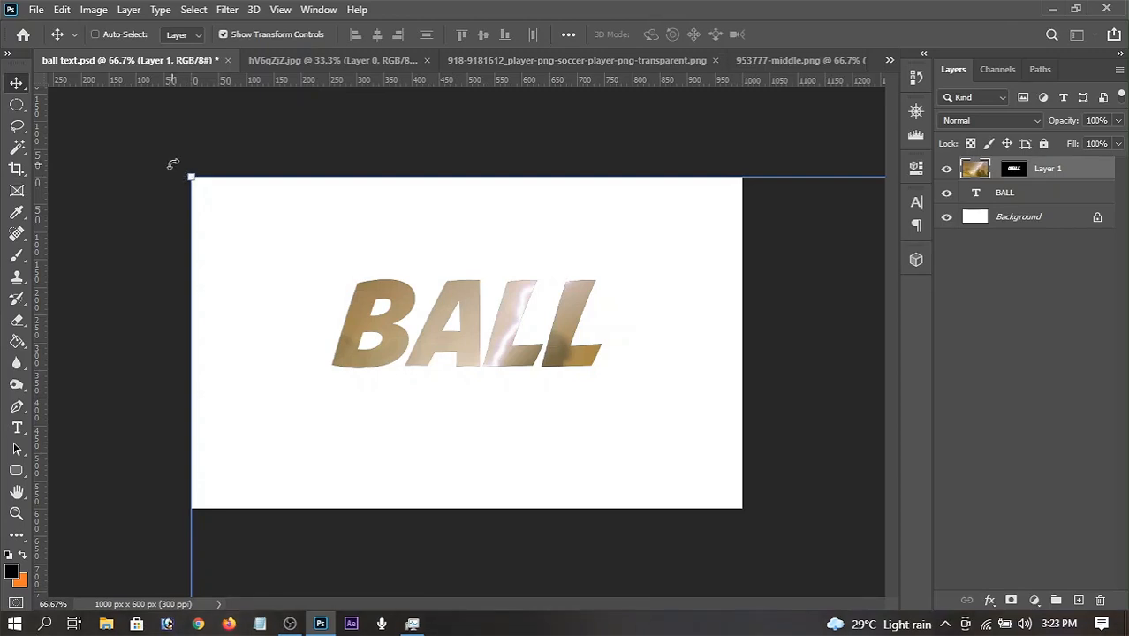
{"action": "key", "text": "ctrl+t"}
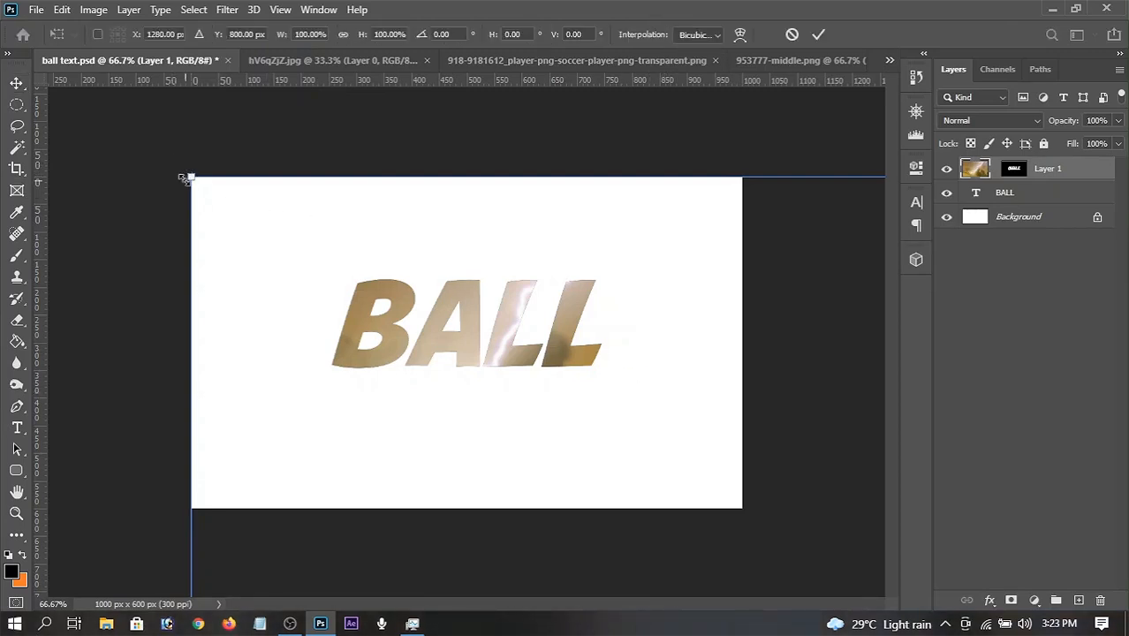
{"action": "left_click_drag", "start_coordinate": [189, 177], "coordinate": [570, 360]}
{"action": "left_click_drag", "start_coordinate": [647, 428], "coordinate": [235, 191]}
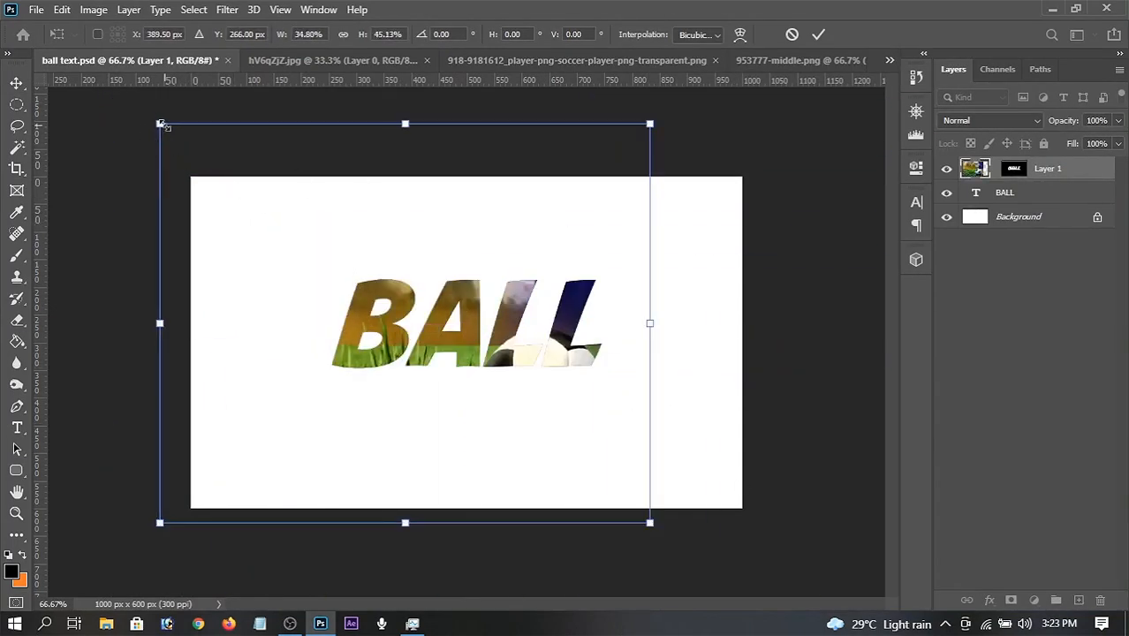
{"action": "left_click_drag", "start_coordinate": [160, 125], "coordinate": [303, 255]}
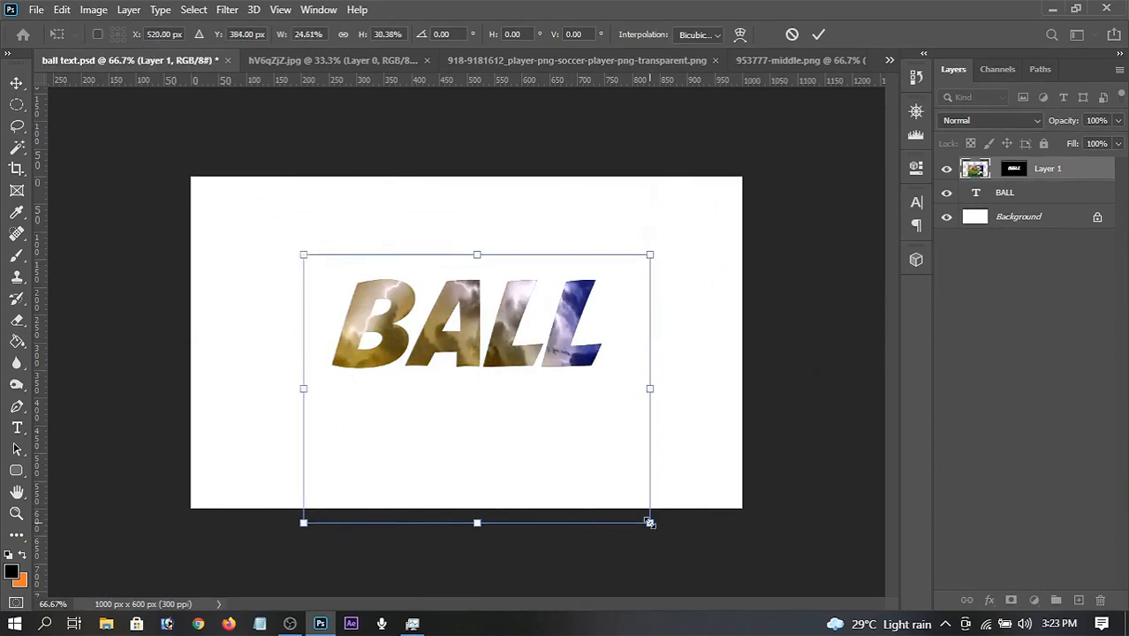
{"action": "left_click_drag", "start_coordinate": [649, 522], "coordinate": [600, 386]}
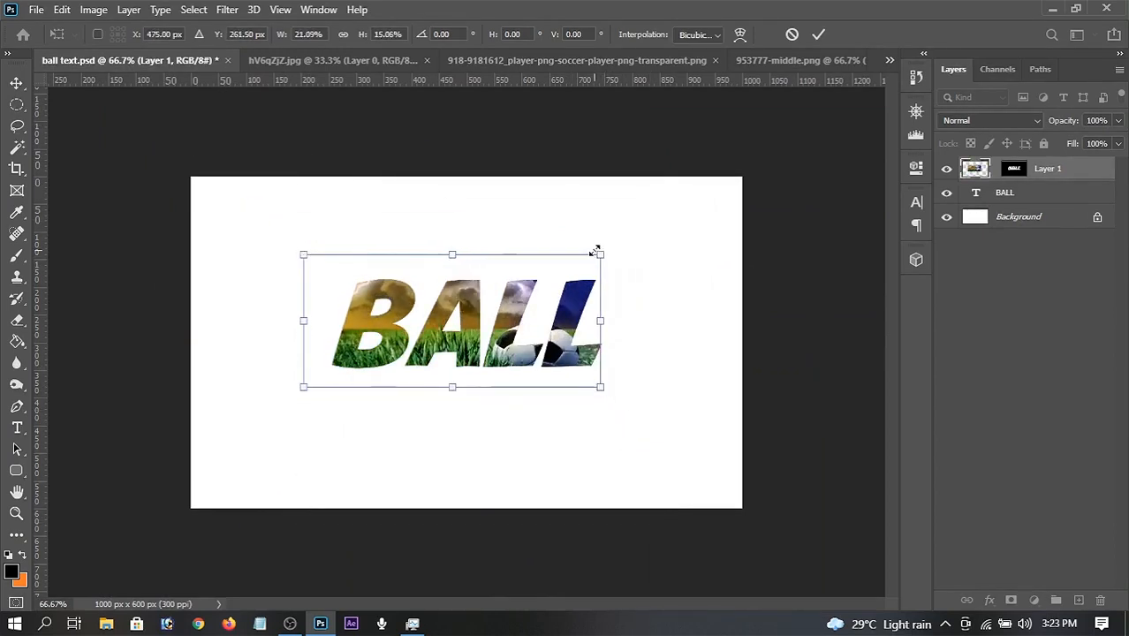
{"action": "left_click_drag", "start_coordinate": [305, 255], "coordinate": [325, 221]}
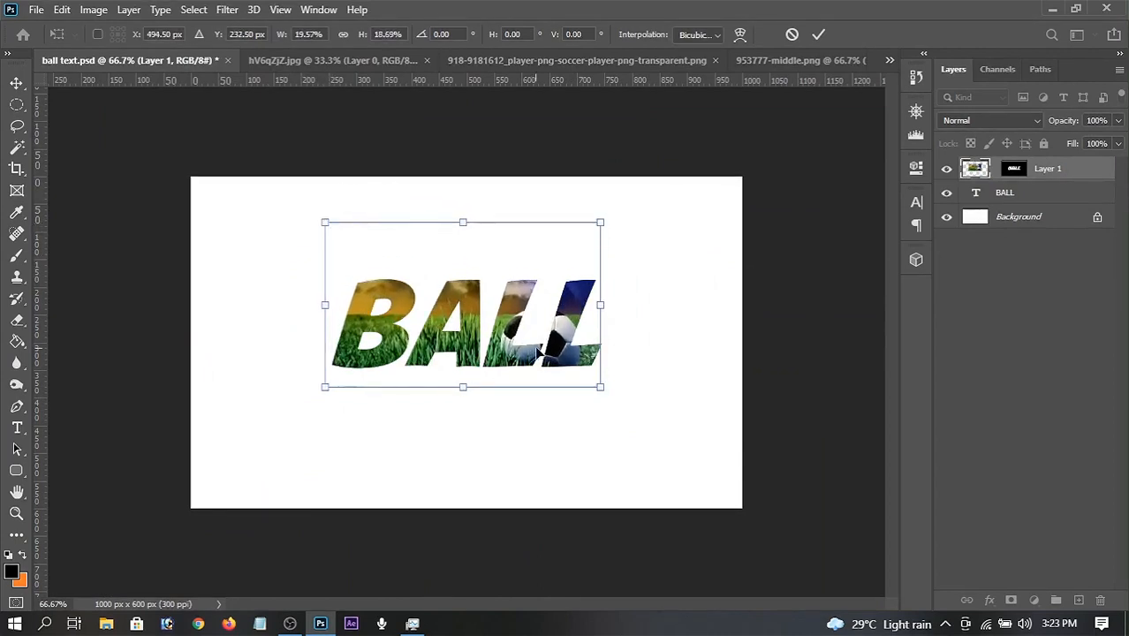
{"action": "left_click_drag", "start_coordinate": [601, 220], "coordinate": [610, 200]}
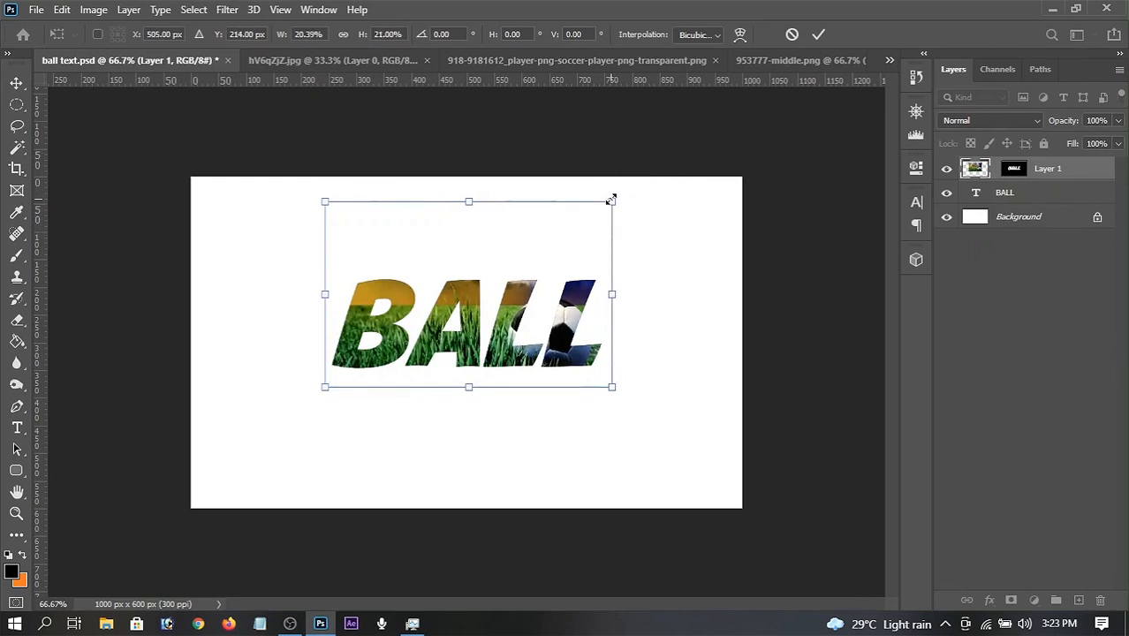
{"action": "left_click", "coordinate": [818, 34]}
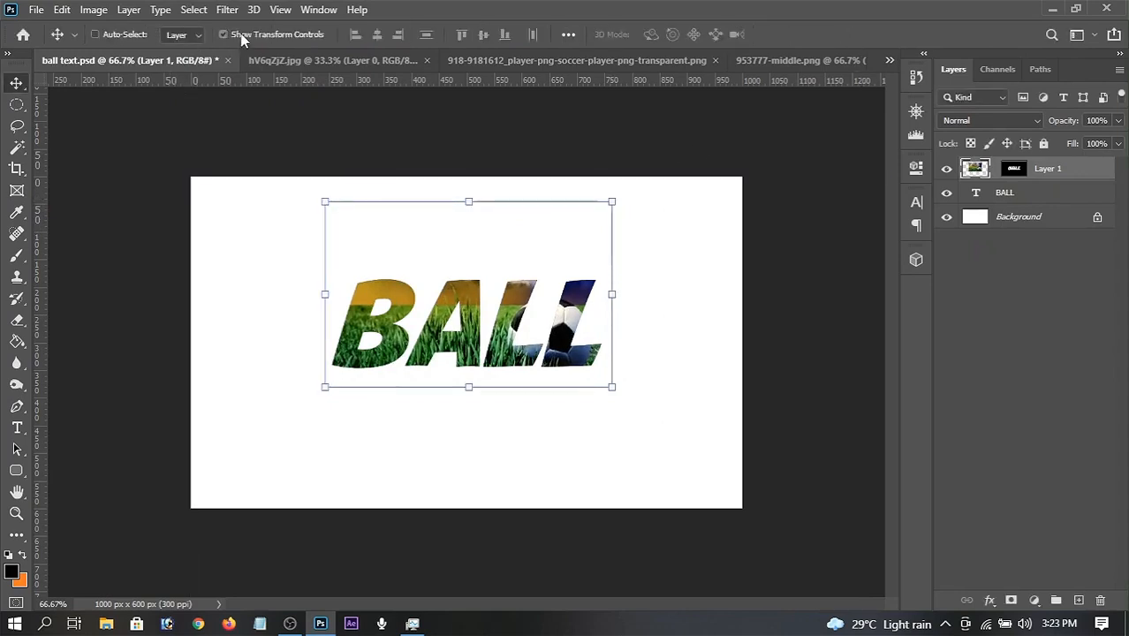
{"action": "left_click", "coordinate": [242, 37]}
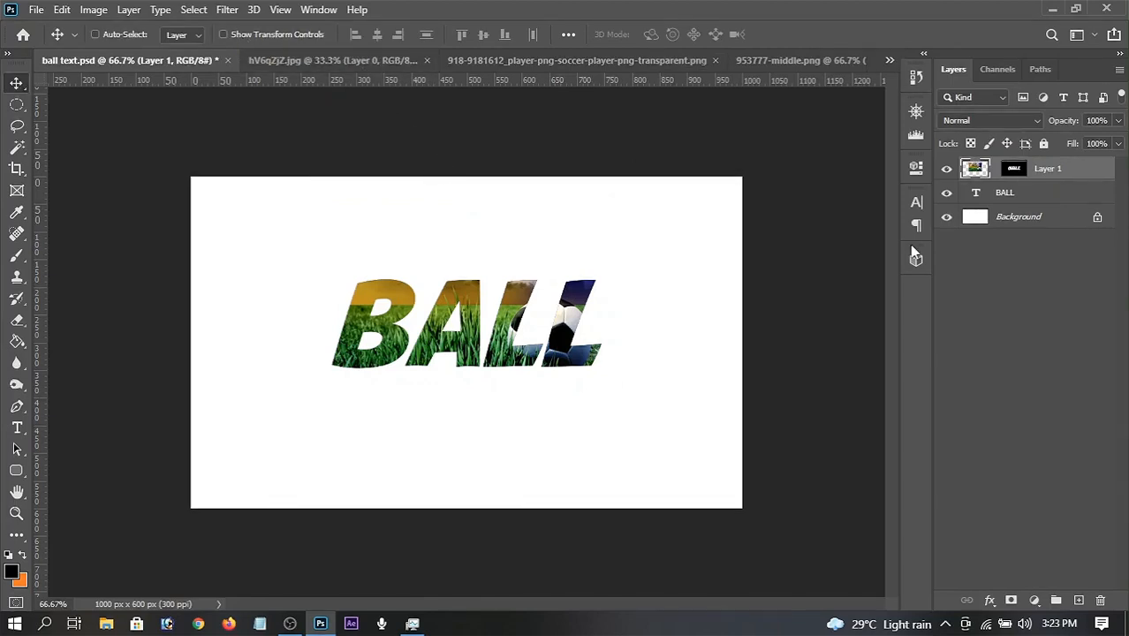
{"action": "left_click", "coordinate": [1011, 194]}
{"action": "left_click", "coordinate": [1063, 172]}
{"action": "left_click", "coordinate": [308, 62]}
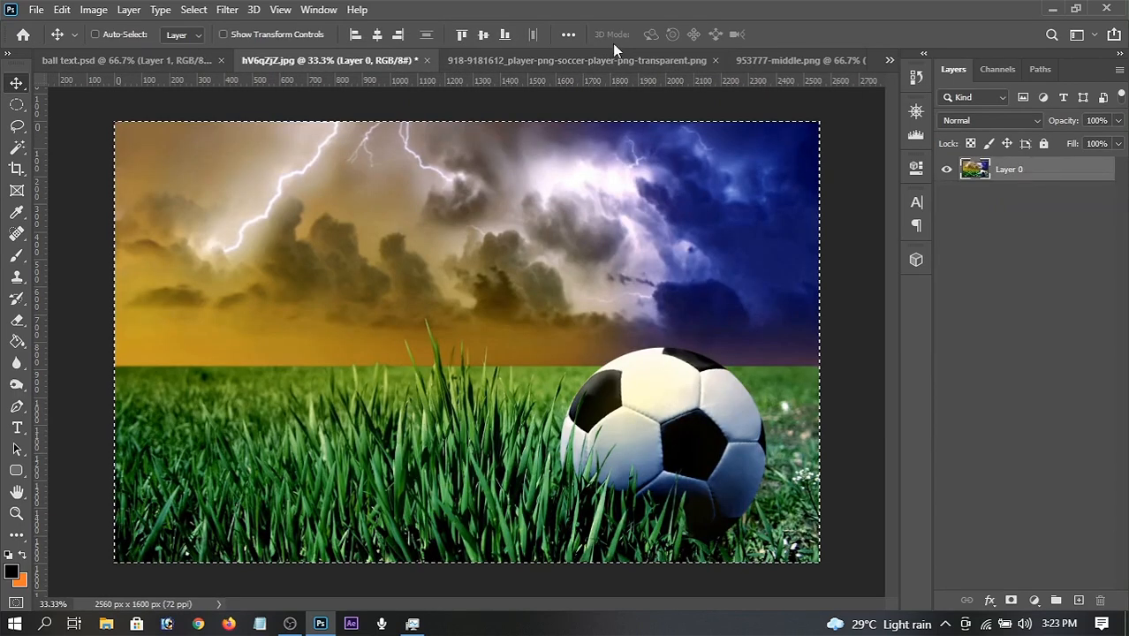
{"action": "left_click", "coordinate": [574, 60]}
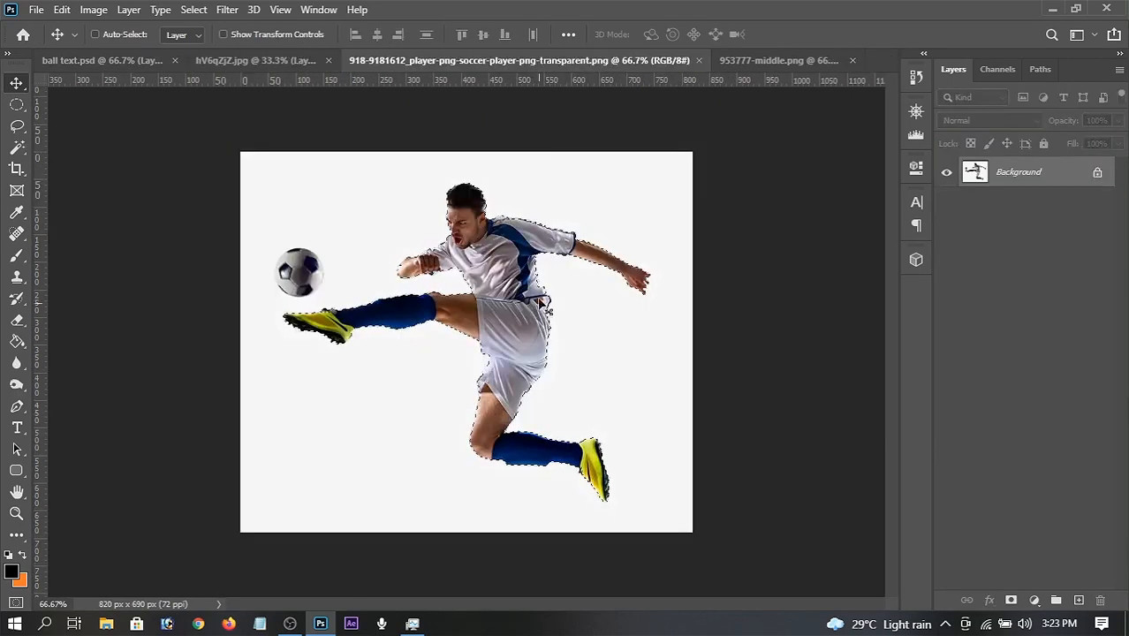
{"action": "left_click", "coordinate": [62, 9]}
{"action": "left_click", "coordinate": [75, 118]}
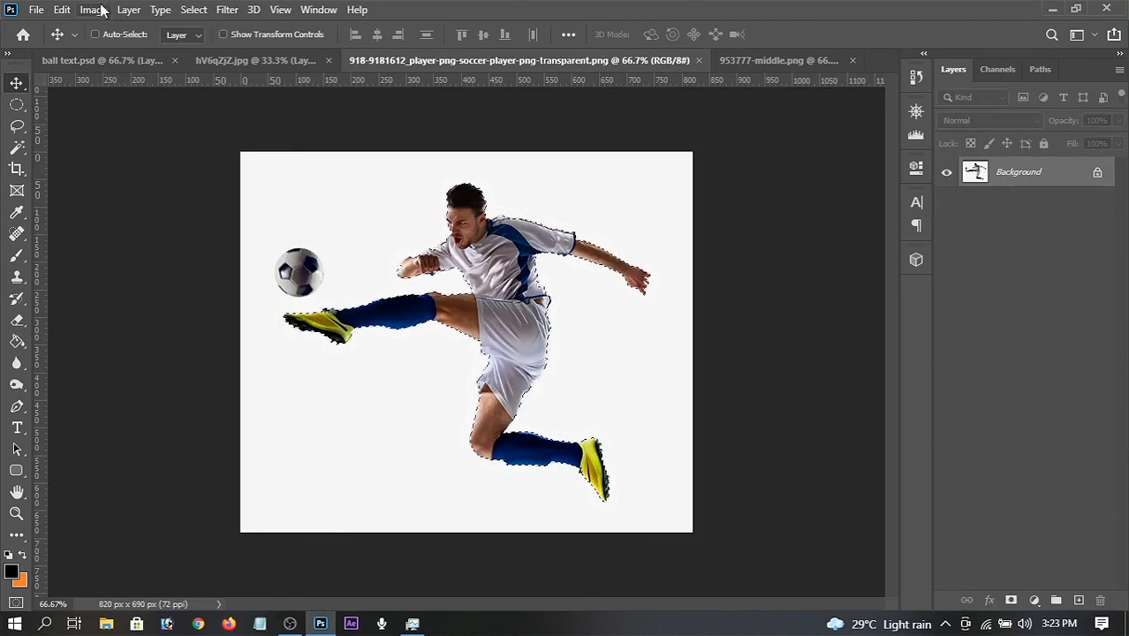
{"action": "left_click", "coordinate": [102, 60]}
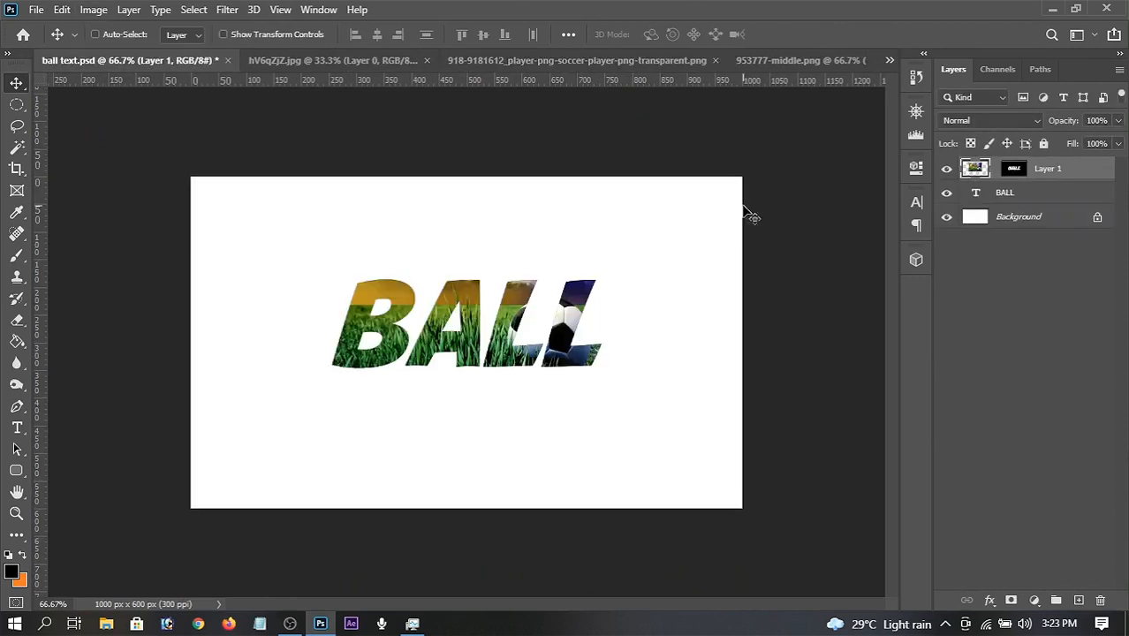
Select Layer 1 and the BALL text layer together and show their transform controls
{"action": "left_click", "coordinate": [1034, 192], "text": "ctrl"}
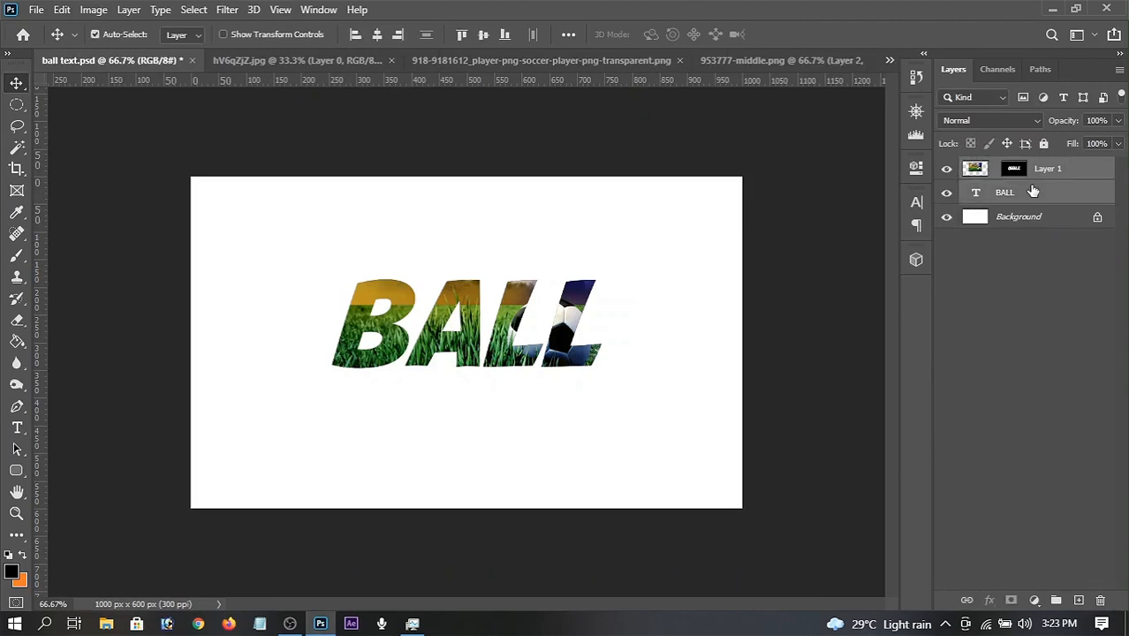
{"action": "left_click", "coordinate": [270, 36]}
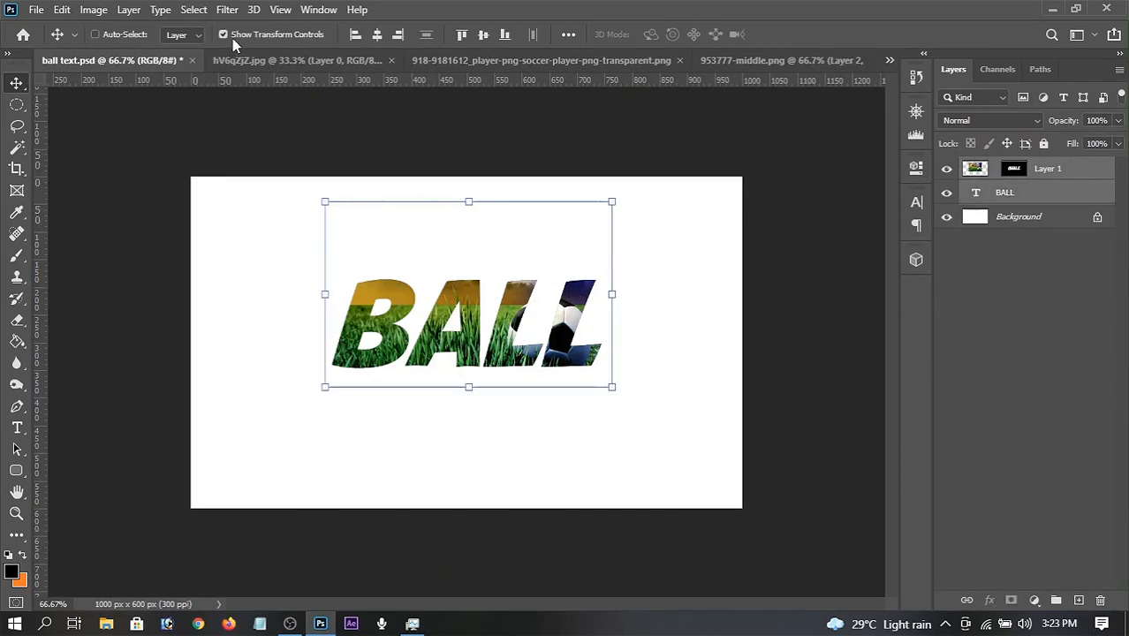
{"action": "left_click", "coordinate": [232, 36]}
{"action": "left_click", "coordinate": [232, 35]}
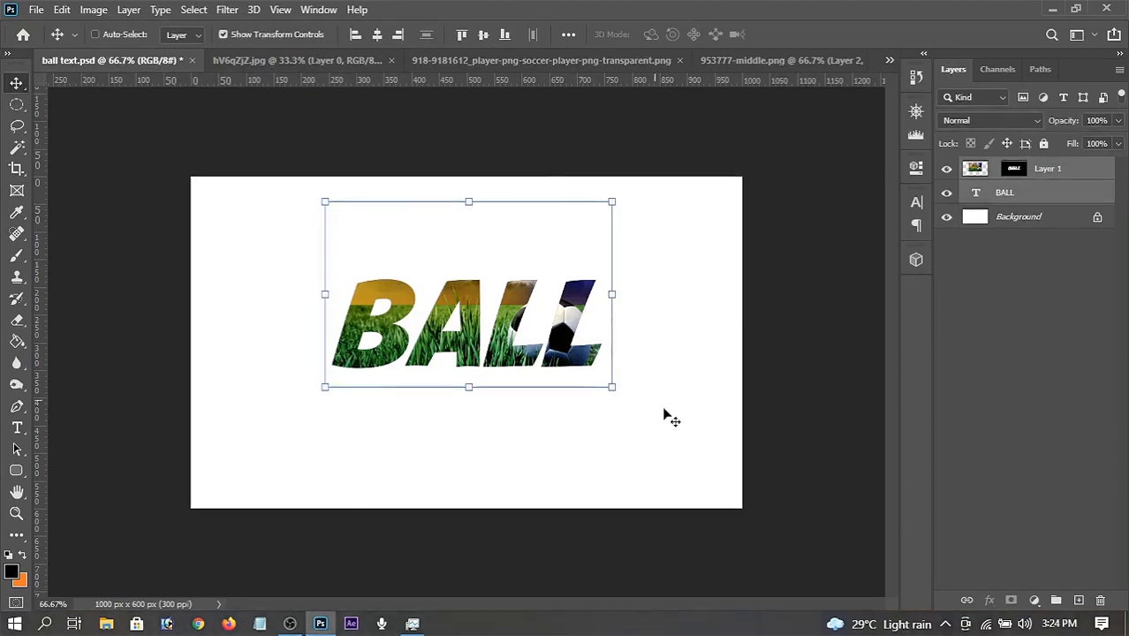
{"action": "left_click", "coordinate": [611, 386]}
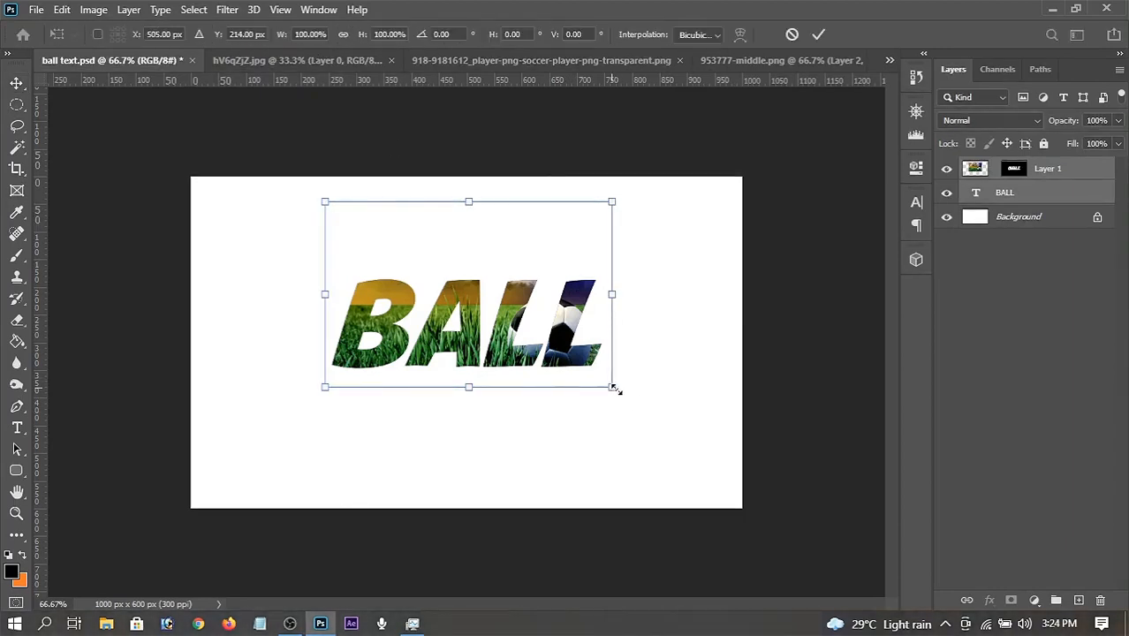
{"action": "left_click_drag", "start_coordinate": [616, 390], "coordinate": [651, 408]}
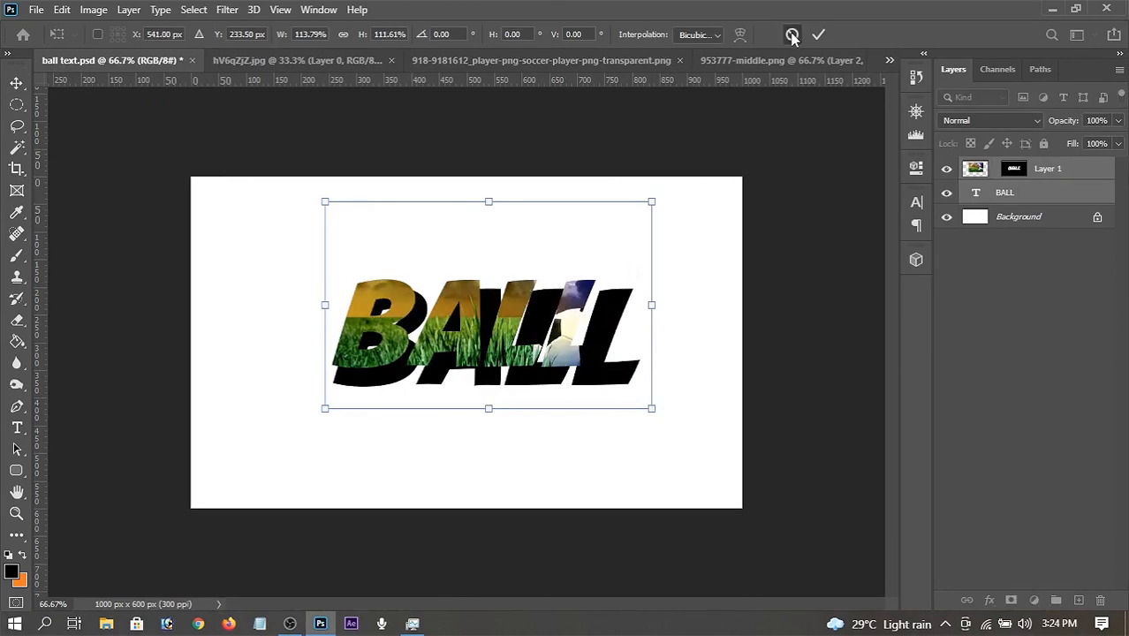
{"action": "left_click", "coordinate": [791, 35]}
{"action": "left_click", "coordinate": [1076, 169]}
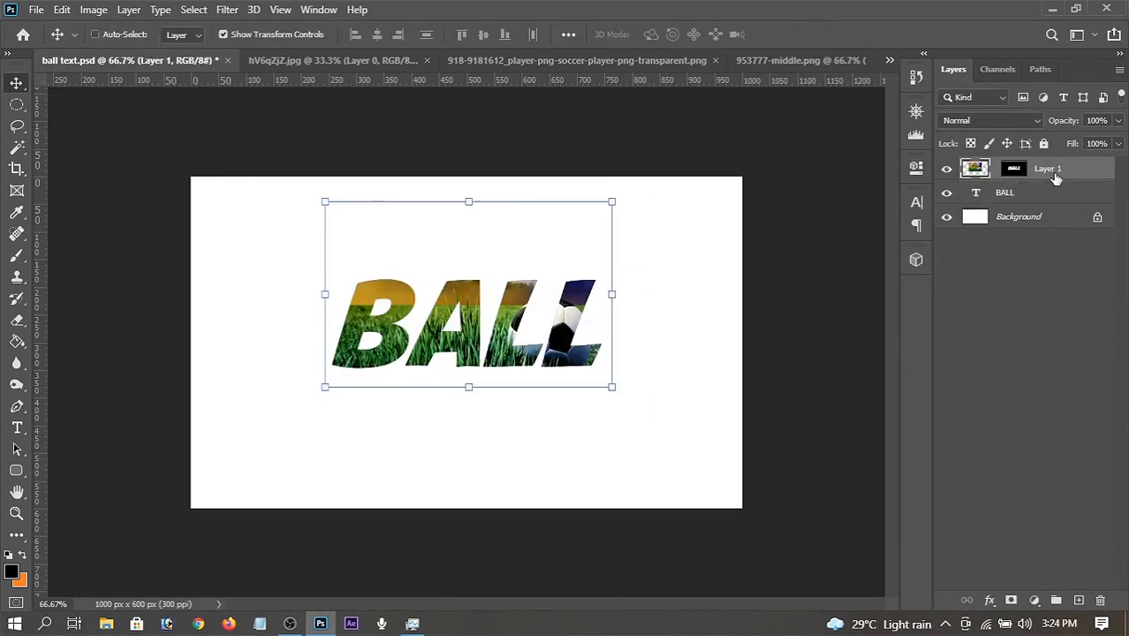
{"action": "left_click", "coordinate": [1079, 601]}
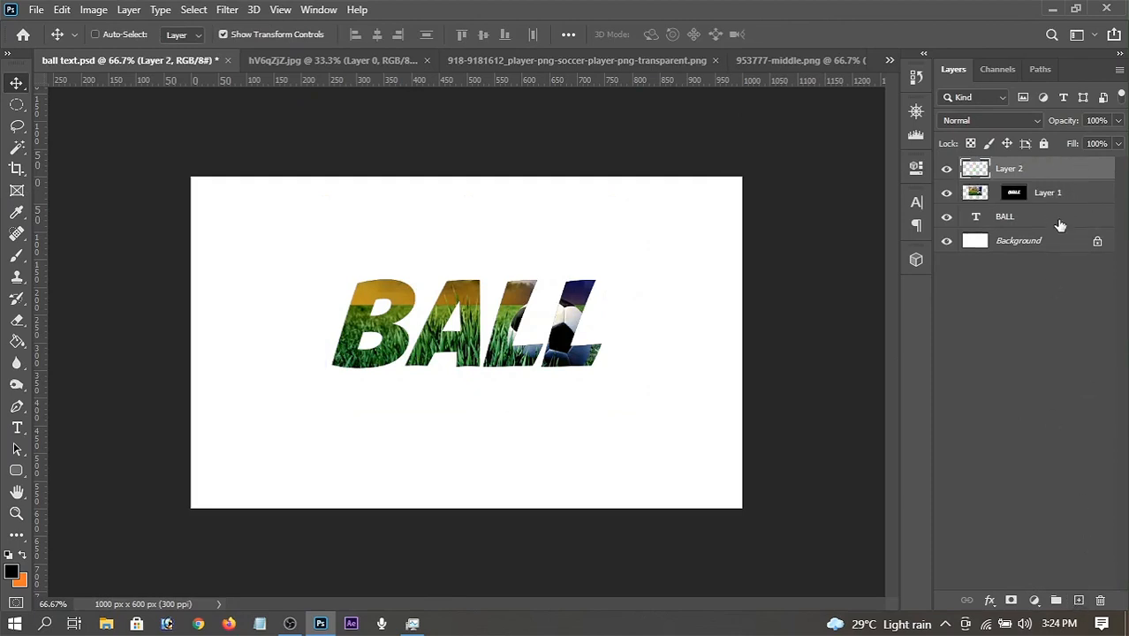
{"action": "key", "text": "ctrl+z"}
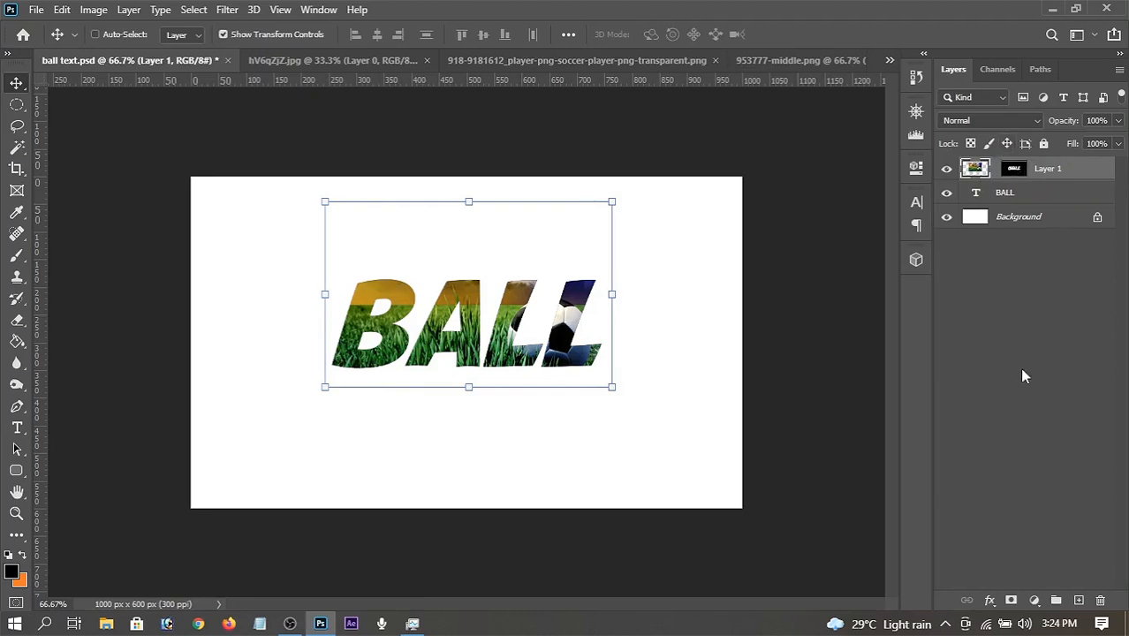
Add a new empty layer above Layer 1 and merge it with the masked Layer 1
{"action": "left_click", "coordinate": [1078, 600]}
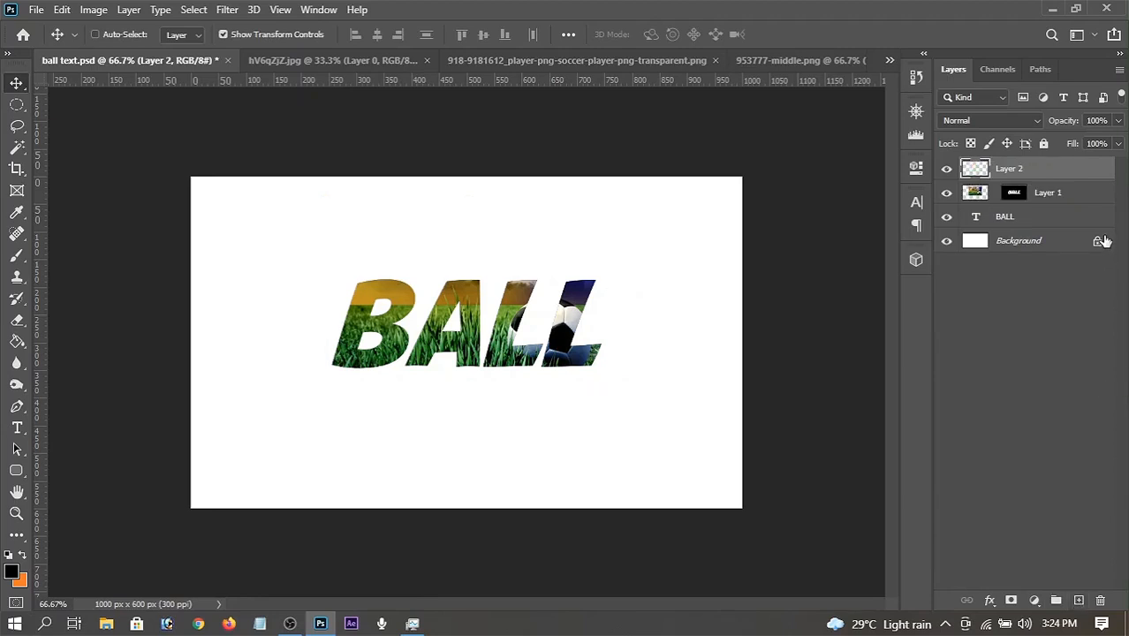
{"action": "left_click", "coordinate": [1074, 194], "text": "ctrl"}
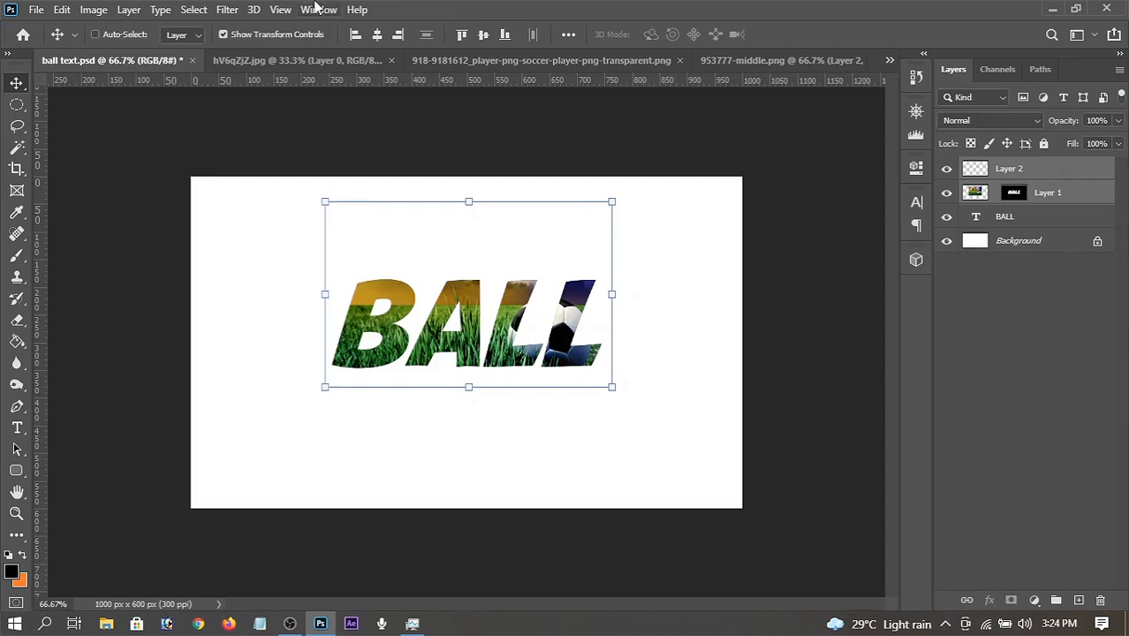
{"action": "left_click", "coordinate": [118, 12]}
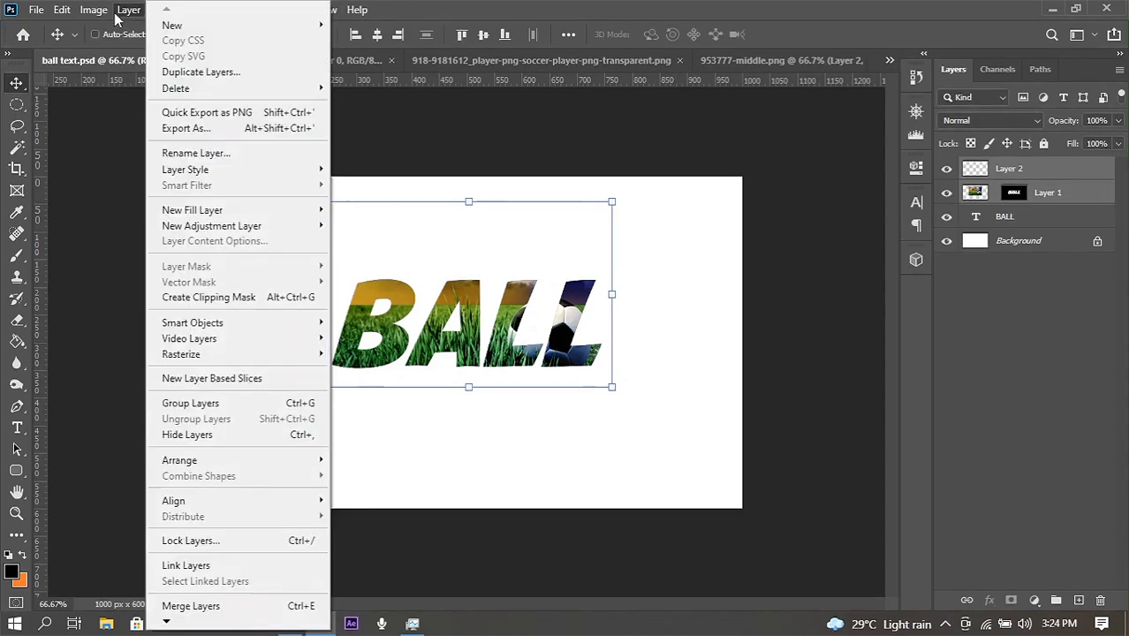
{"action": "left_click", "coordinate": [191, 606]}
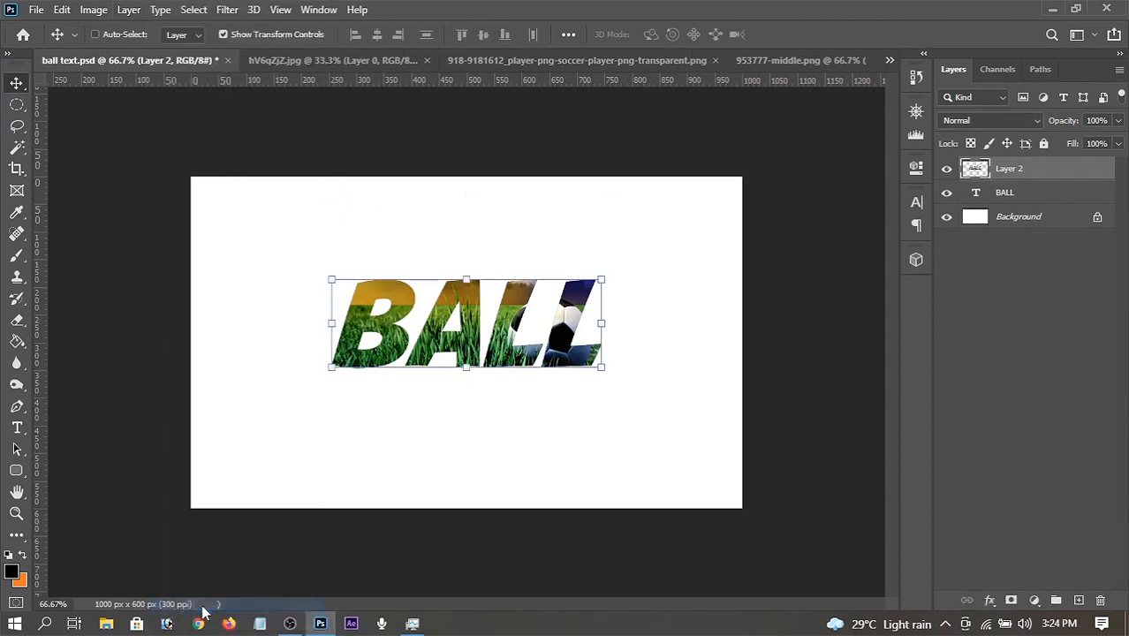
Select the merged image layer with the BALL text layer and enlarge both to about 175.7% width and 165.8% height
{"action": "left_click", "coordinate": [1014, 197], "text": "shift"}
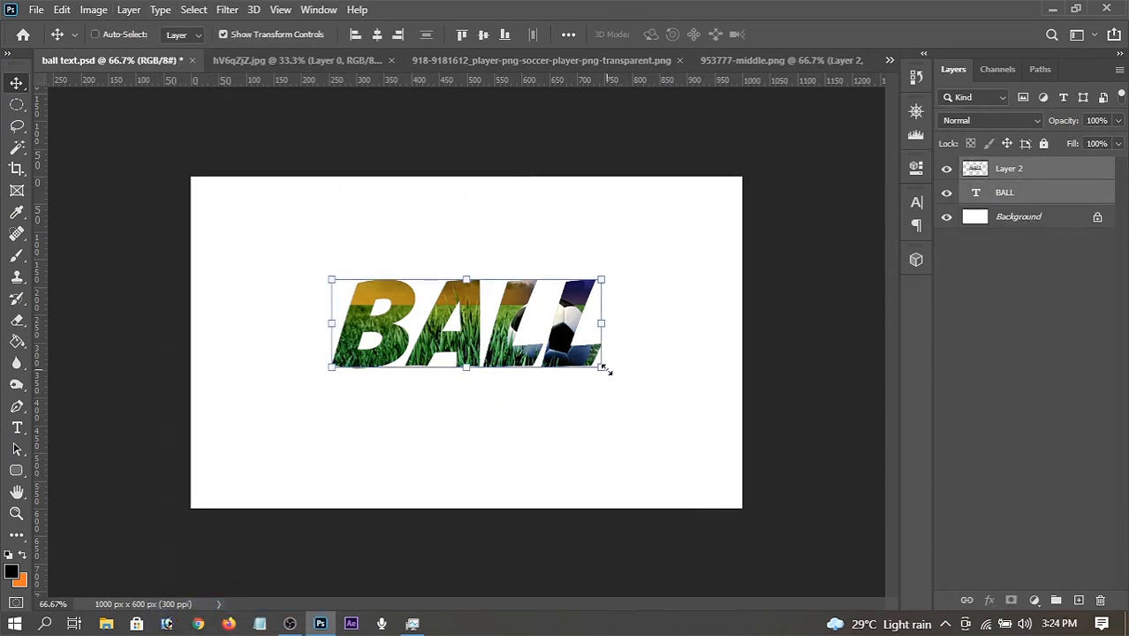
{"action": "left_click_drag", "start_coordinate": [604, 369], "coordinate": [719, 412]}
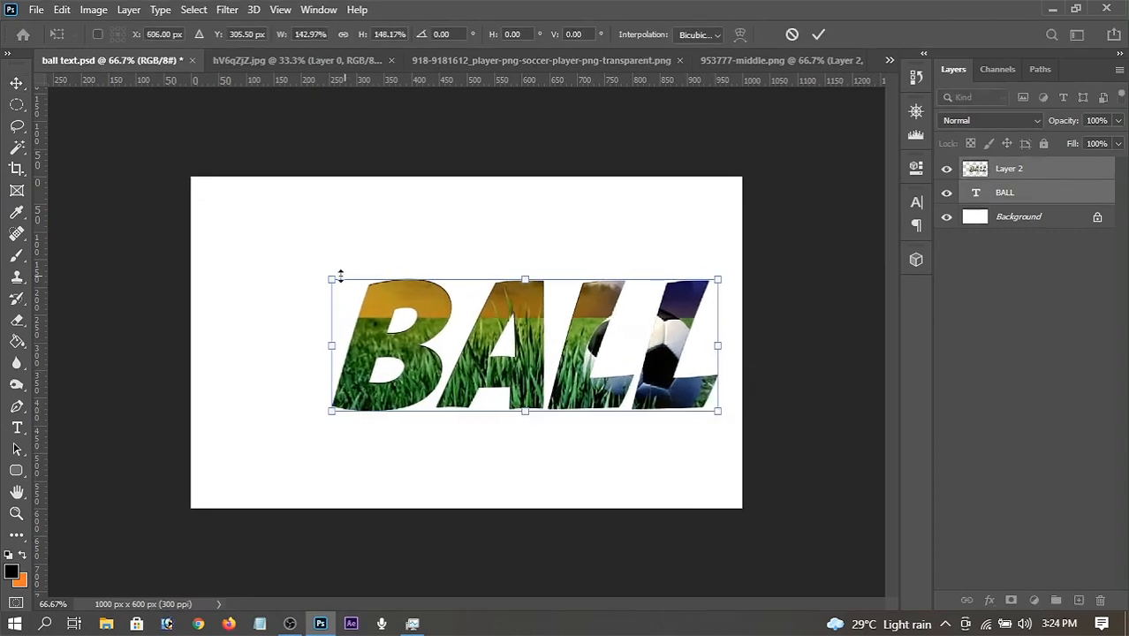
{"action": "left_click_drag", "start_coordinate": [327, 277], "coordinate": [234, 255]}
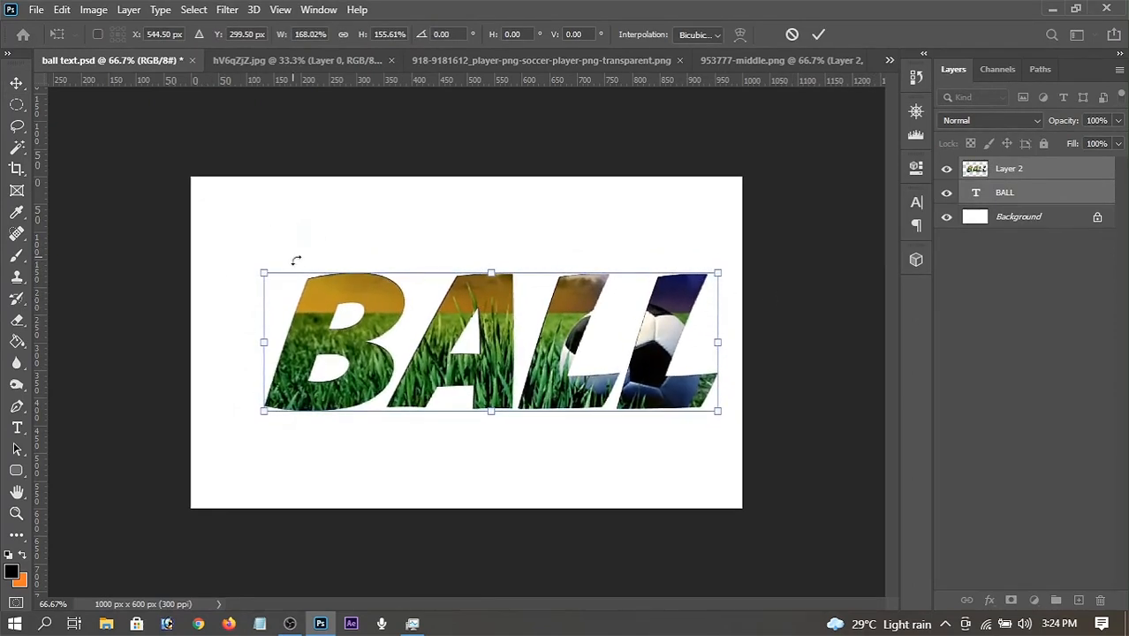
{"action": "left_click_drag", "start_coordinate": [258, 271], "coordinate": [235, 260]}
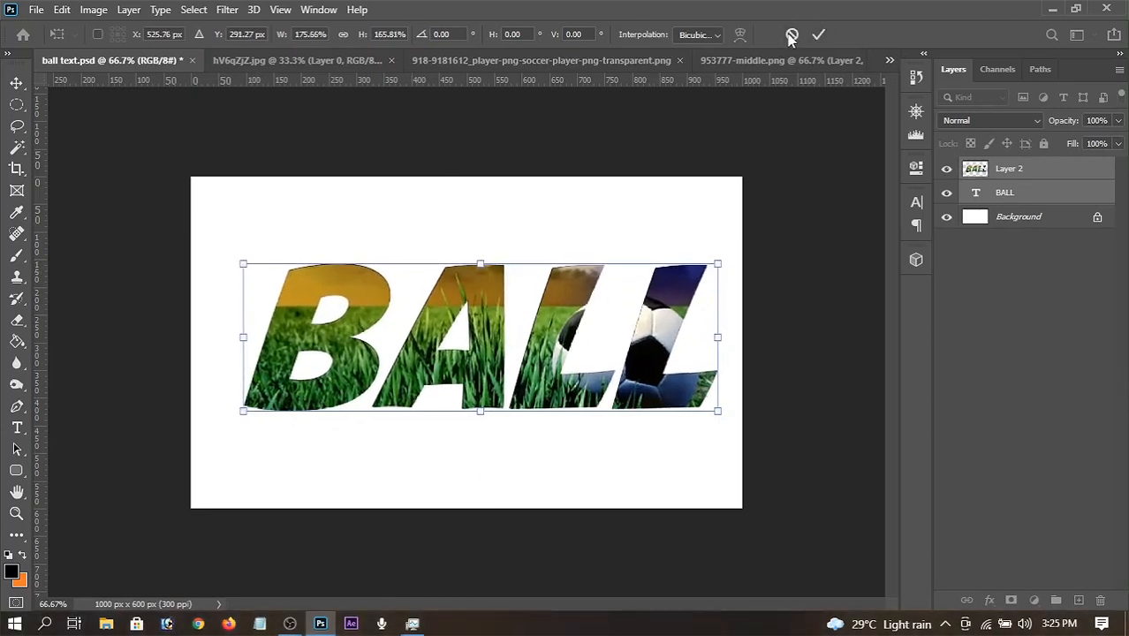
{"action": "left_click", "coordinate": [818, 35]}
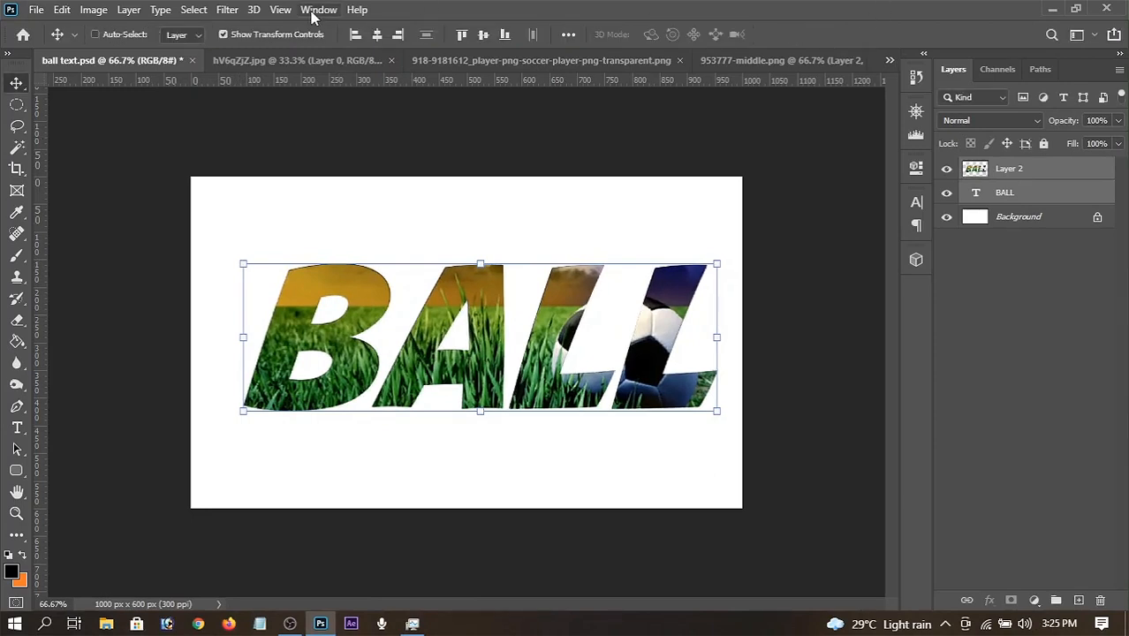
Fine-tune the two BALL layers to about 99.1% width and 98.3% height and centre them horizontally on the canvas
{"action": "left_click_drag", "start_coordinate": [720, 415], "coordinate": [707, 407]}
{"action": "left_click_drag", "start_coordinate": [242, 256], "coordinate": [236, 257]}
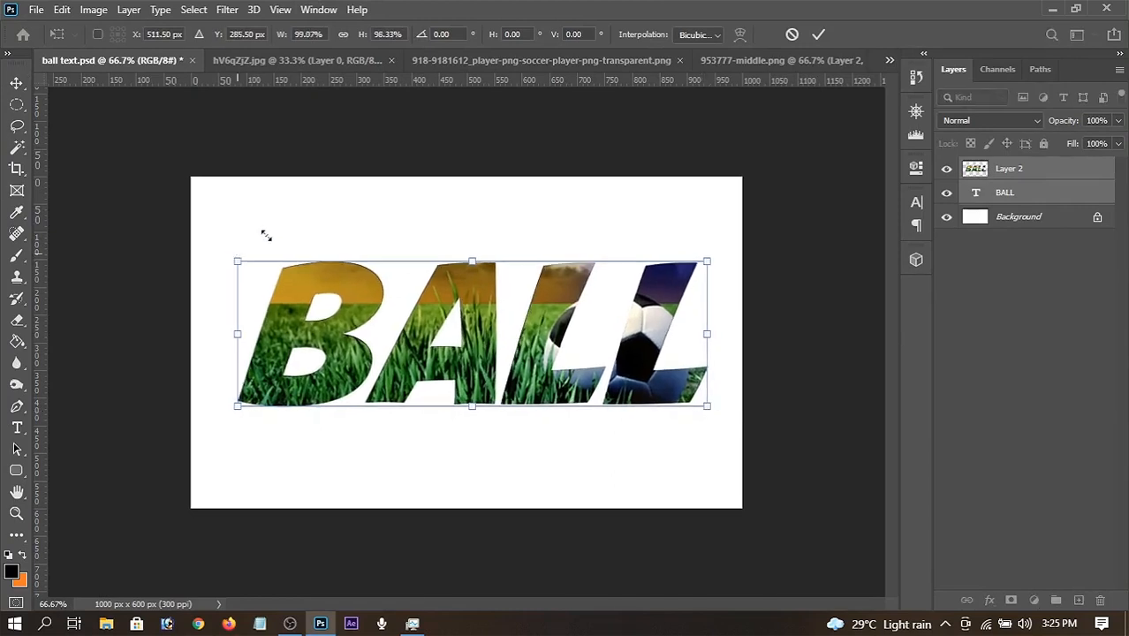
{"action": "left_click", "coordinate": [818, 35]}
{"action": "left_click_drag", "start_coordinate": [502, 311], "coordinate": [497, 310]}
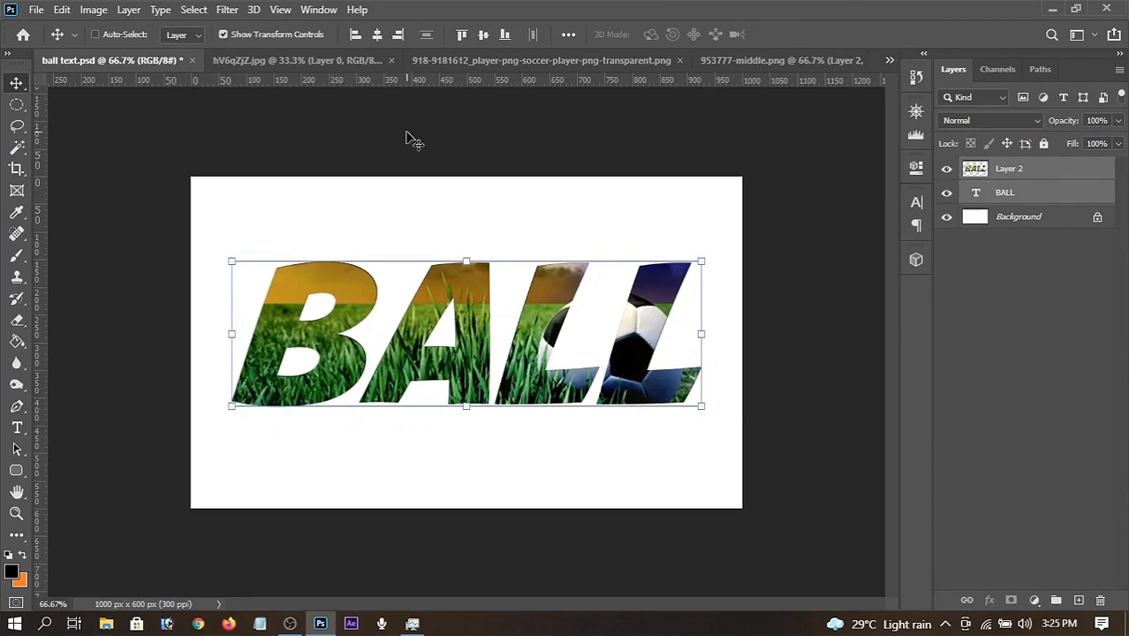
Copy the selected soccer player from the transparent player image and paste it into ball text.psd above Layer 2
{"action": "left_click", "coordinate": [317, 62]}
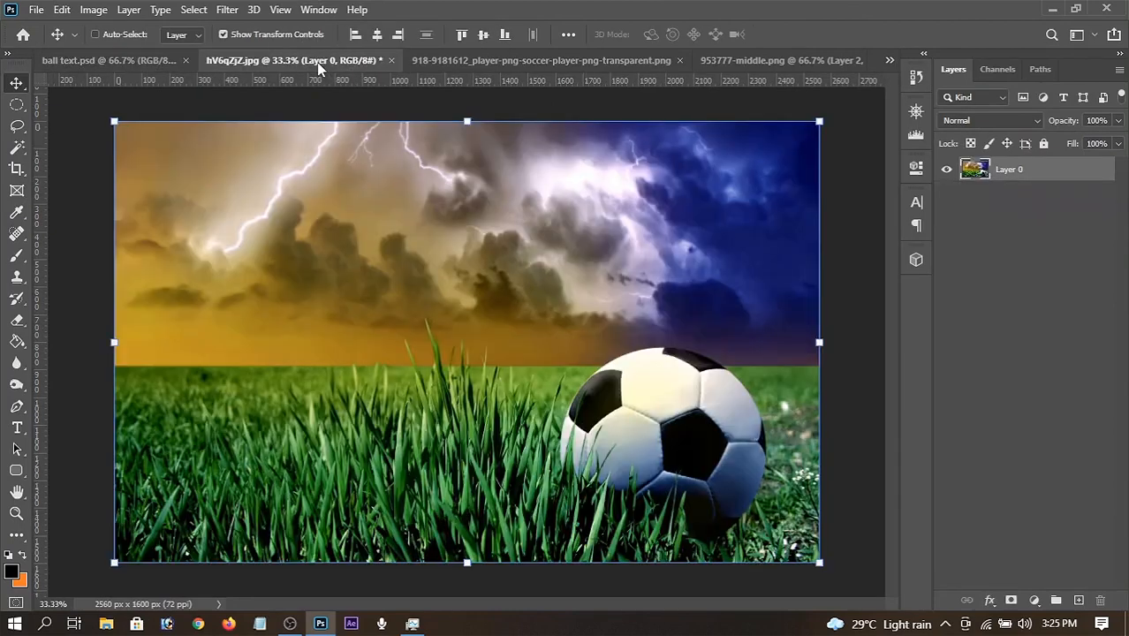
{"action": "left_click", "coordinate": [523, 62]}
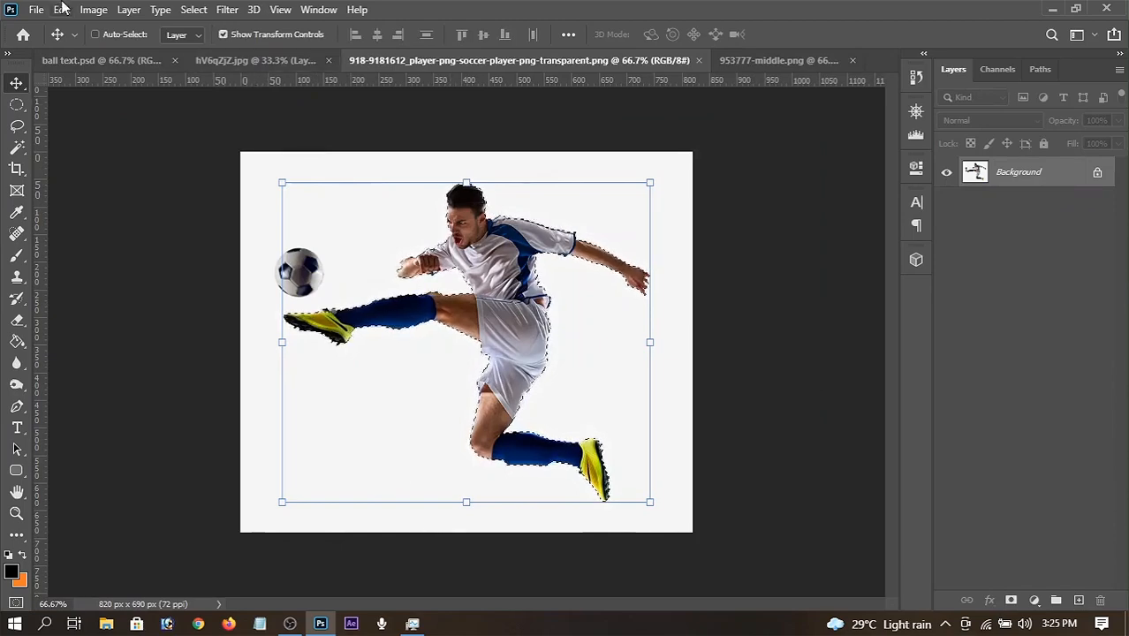
{"action": "left_click", "coordinate": [62, 9]}
{"action": "left_click", "coordinate": [114, 122]}
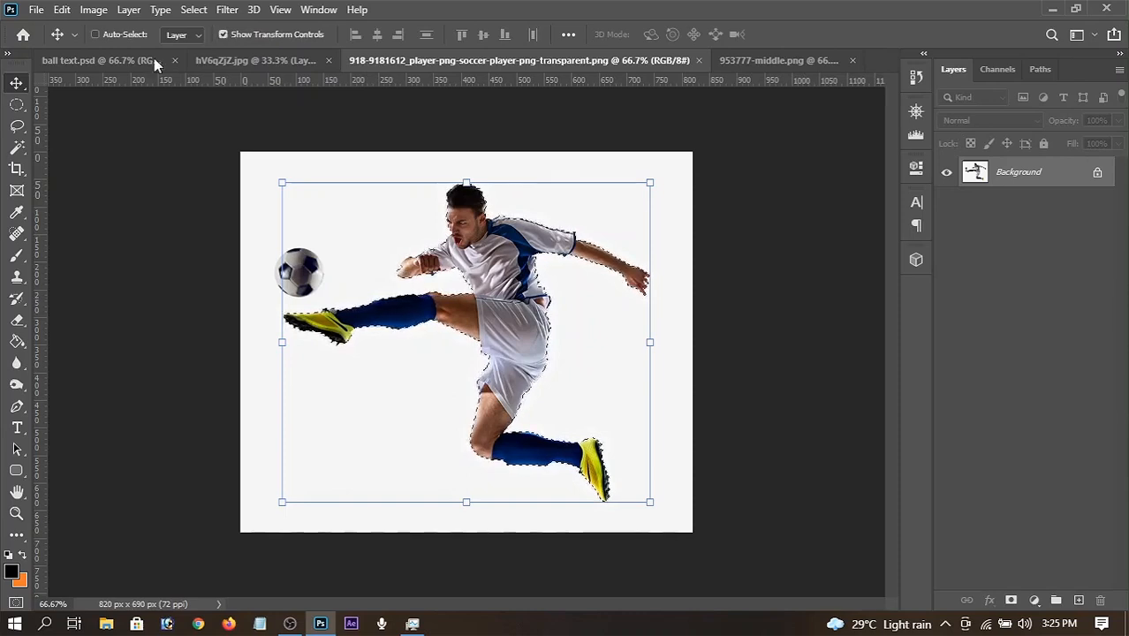
{"action": "left_click", "coordinate": [105, 62]}
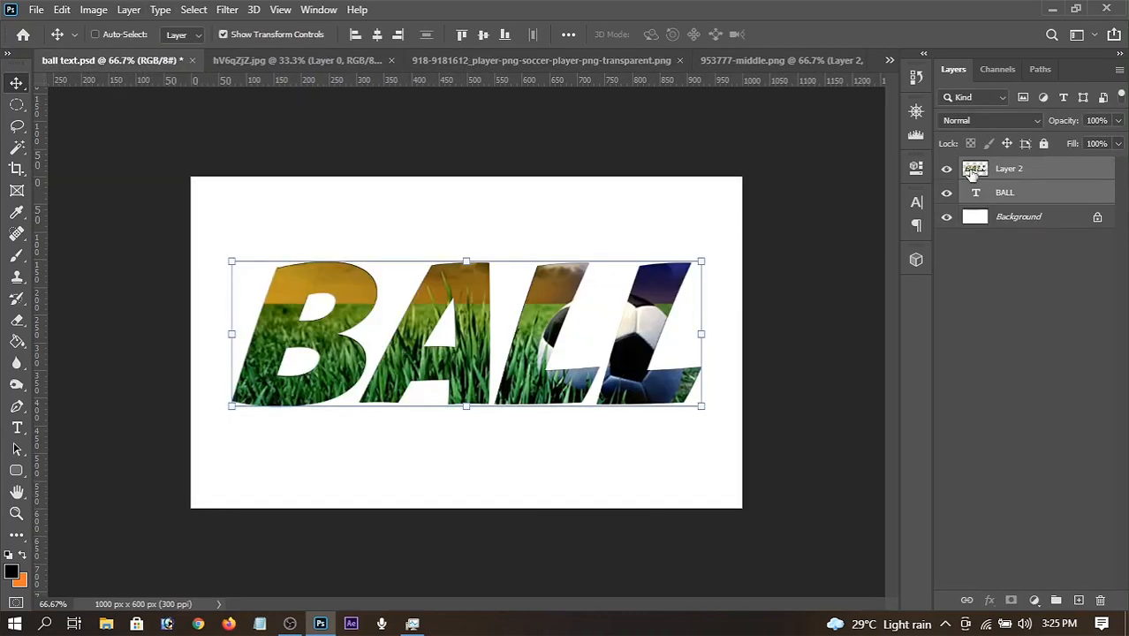
{"action": "left_click", "coordinate": [1048, 171]}
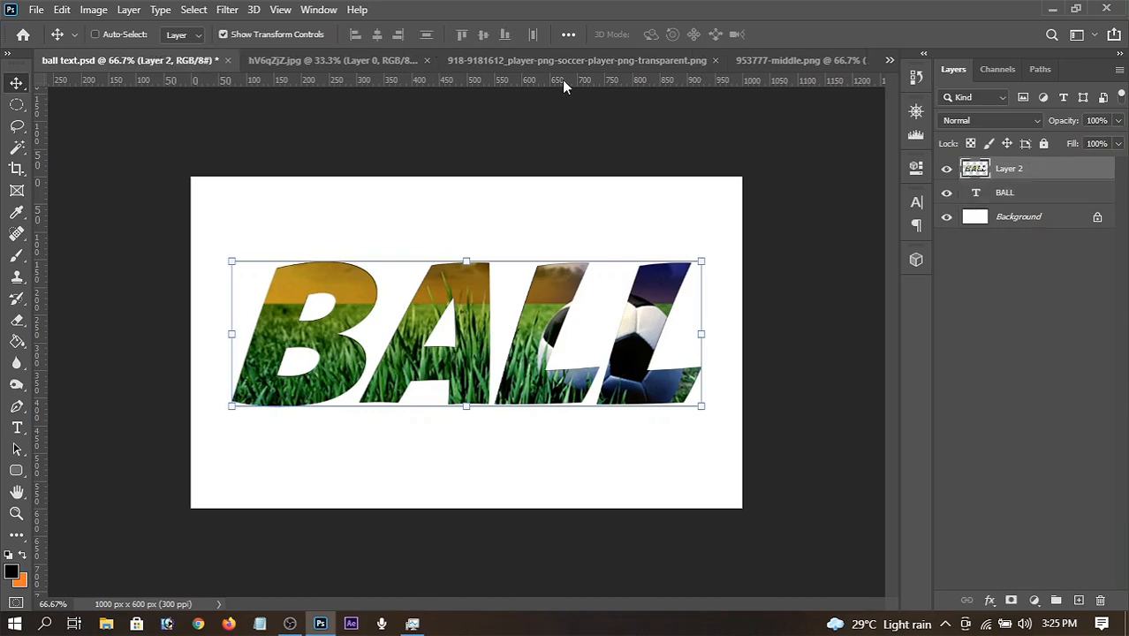
{"action": "left_click", "coordinate": [539, 60]}
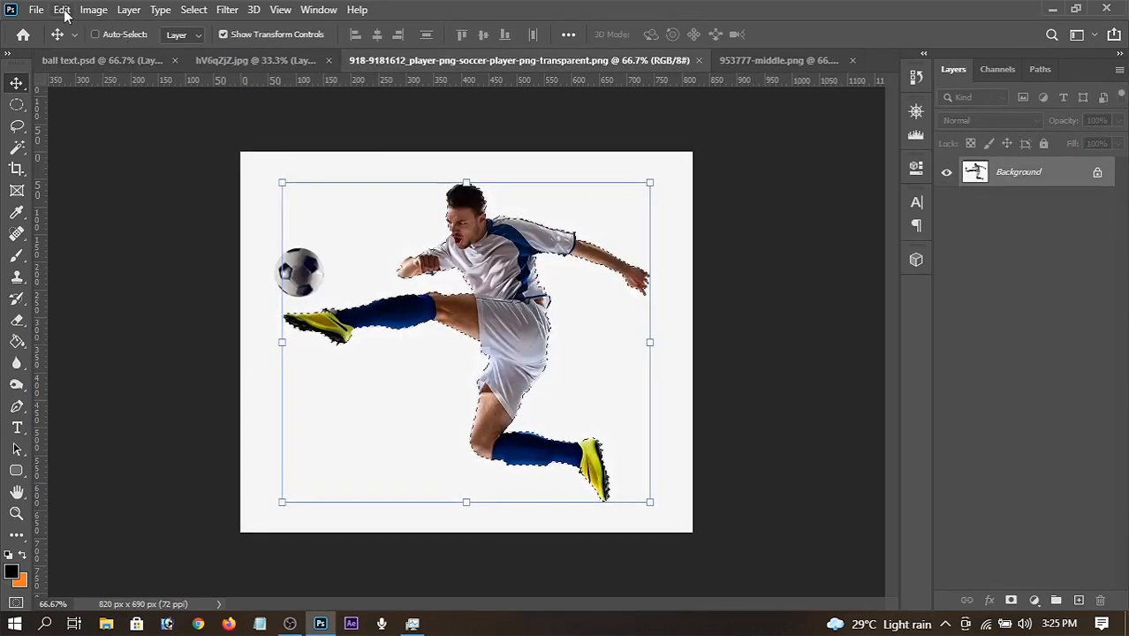
{"action": "left_click", "coordinate": [62, 10]}
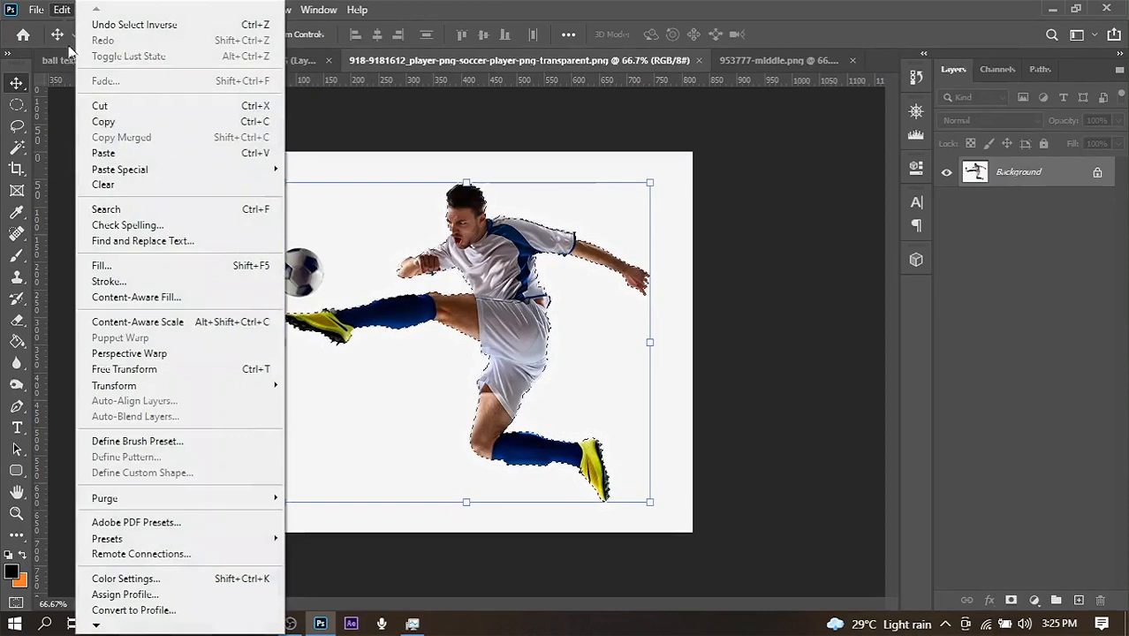
{"action": "left_click", "coordinate": [94, 129]}
{"action": "left_click", "coordinate": [98, 60]}
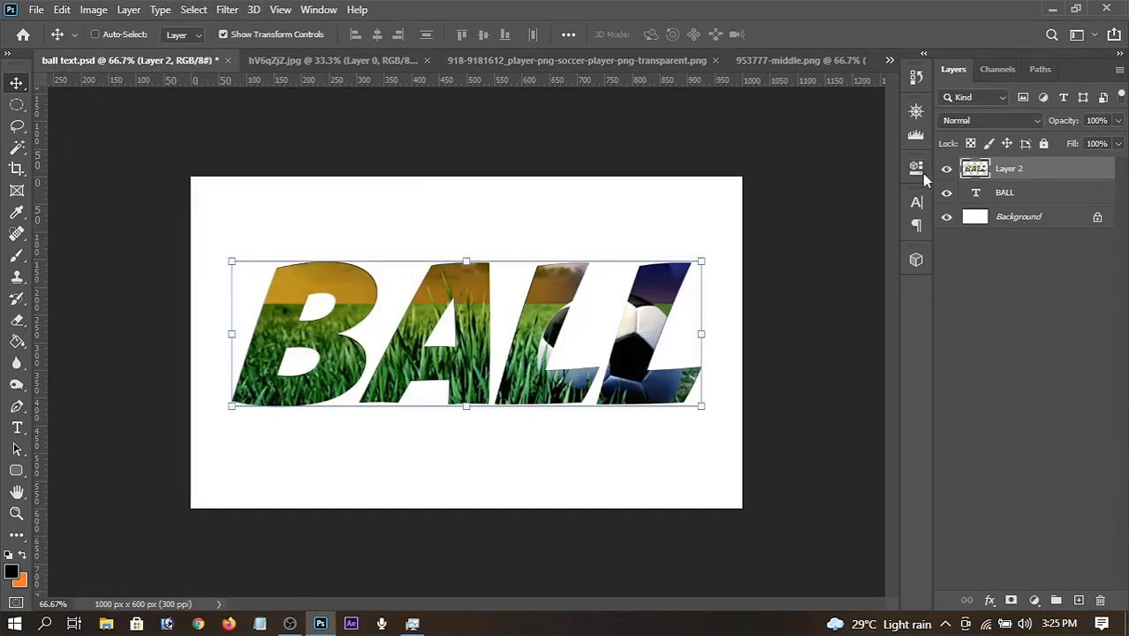
{"action": "left_click", "coordinate": [62, 9]}
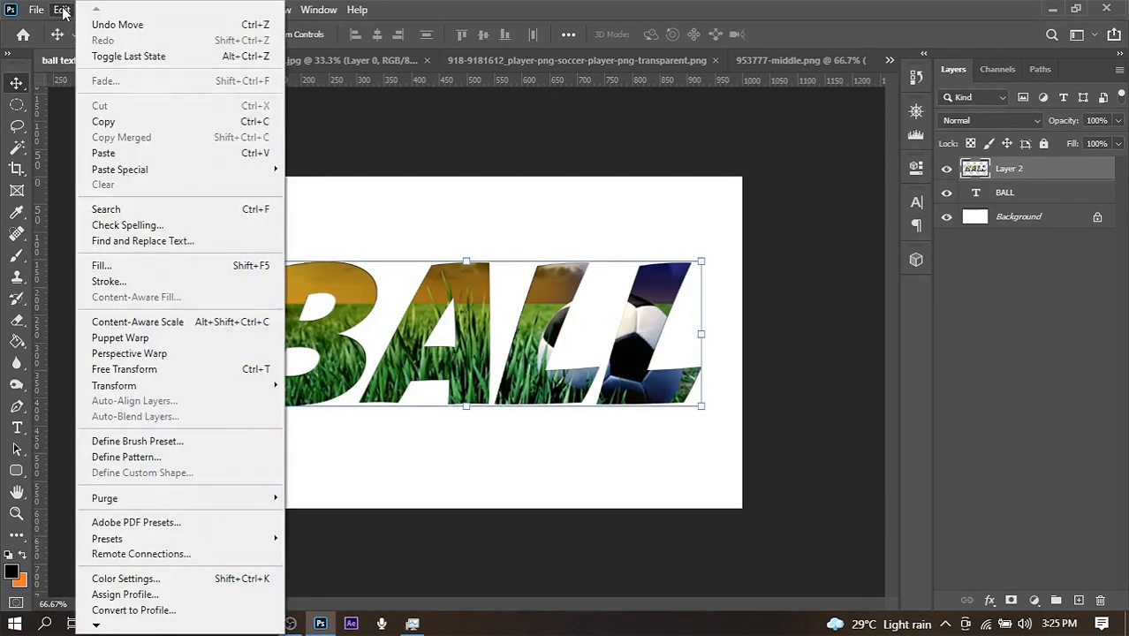
{"action": "left_click", "coordinate": [116, 152]}
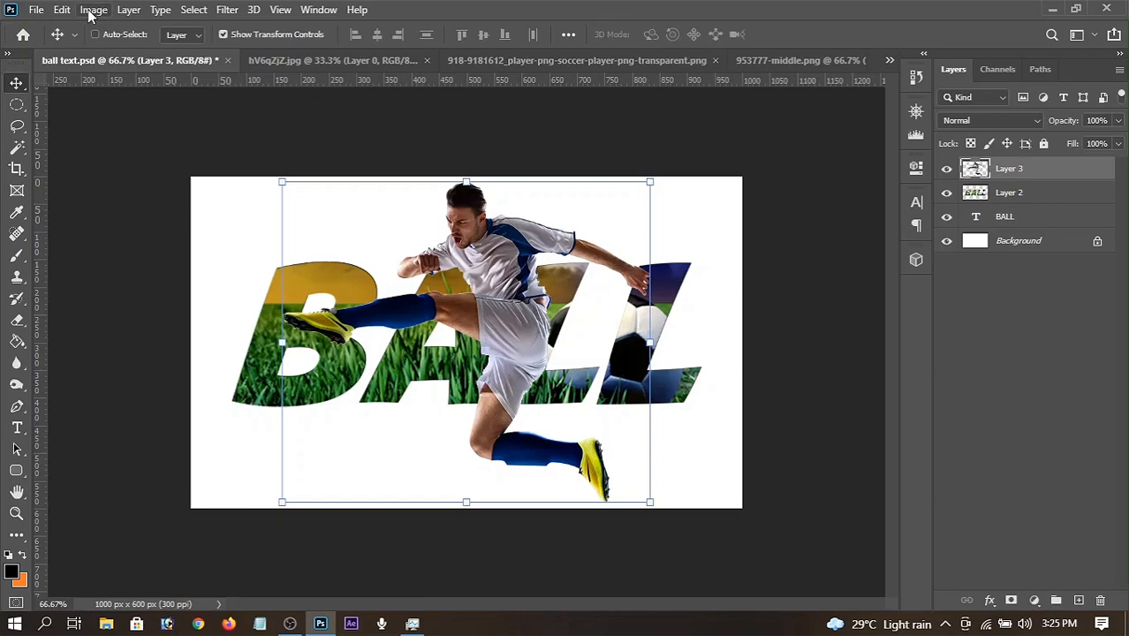
Flip the pasted soccer player on Layer 3 horizontally
{"action": "left_click", "coordinate": [60, 10]}
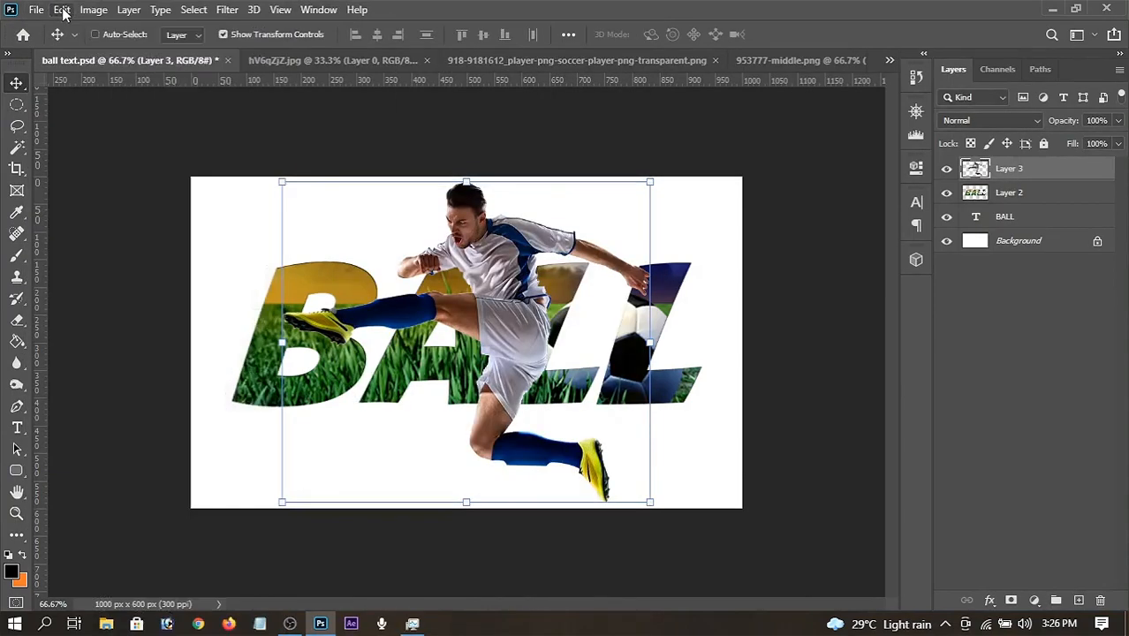
{"action": "left_click", "coordinate": [62, 10]}
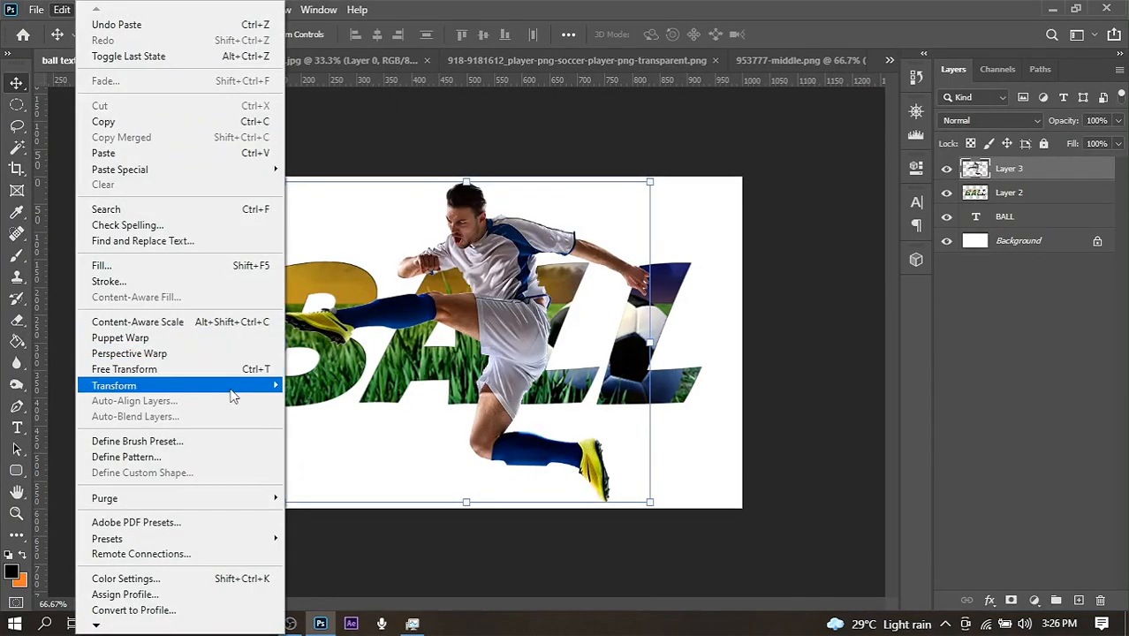
{"action": "mouse_move", "coordinate": [234, 386]}
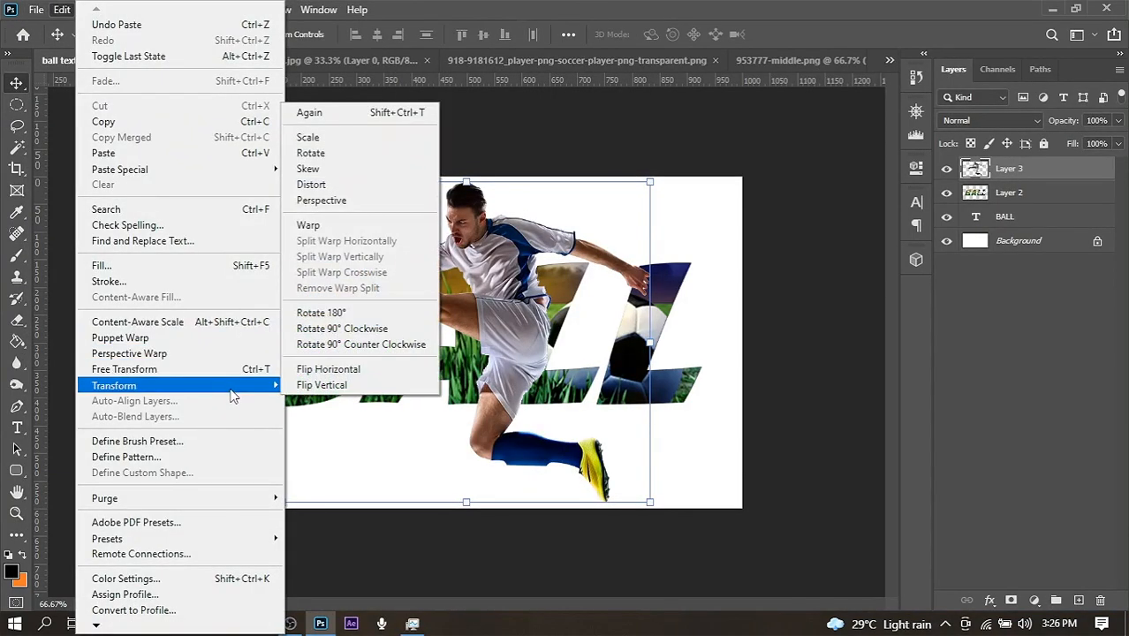
{"action": "left_click", "coordinate": [339, 376]}
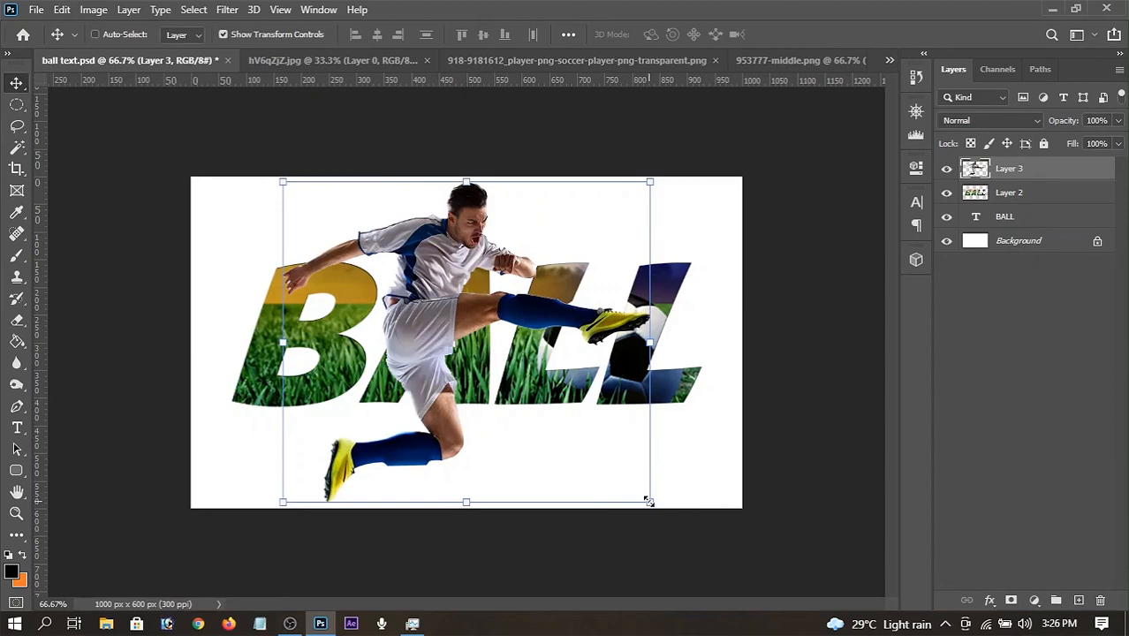
Scale the player to about 75.9% width and 77.8% height and place him over the letter B
{"action": "left_click_drag", "start_coordinate": [649, 501], "coordinate": [559, 428]}
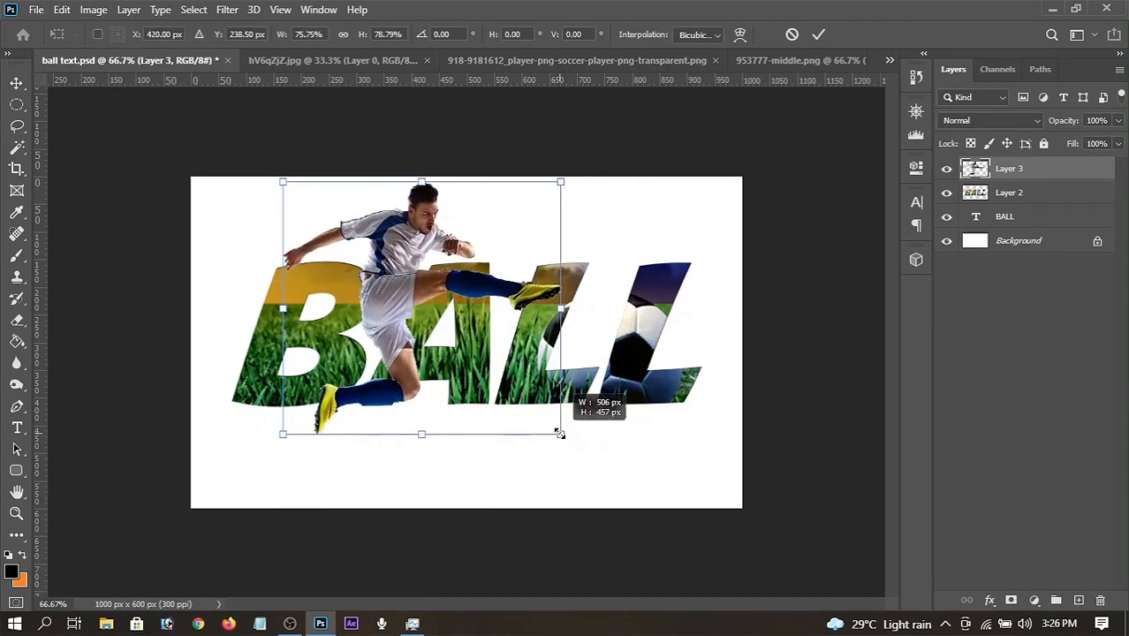
{"action": "left_click_drag", "start_coordinate": [453, 384], "coordinate": [365, 382]}
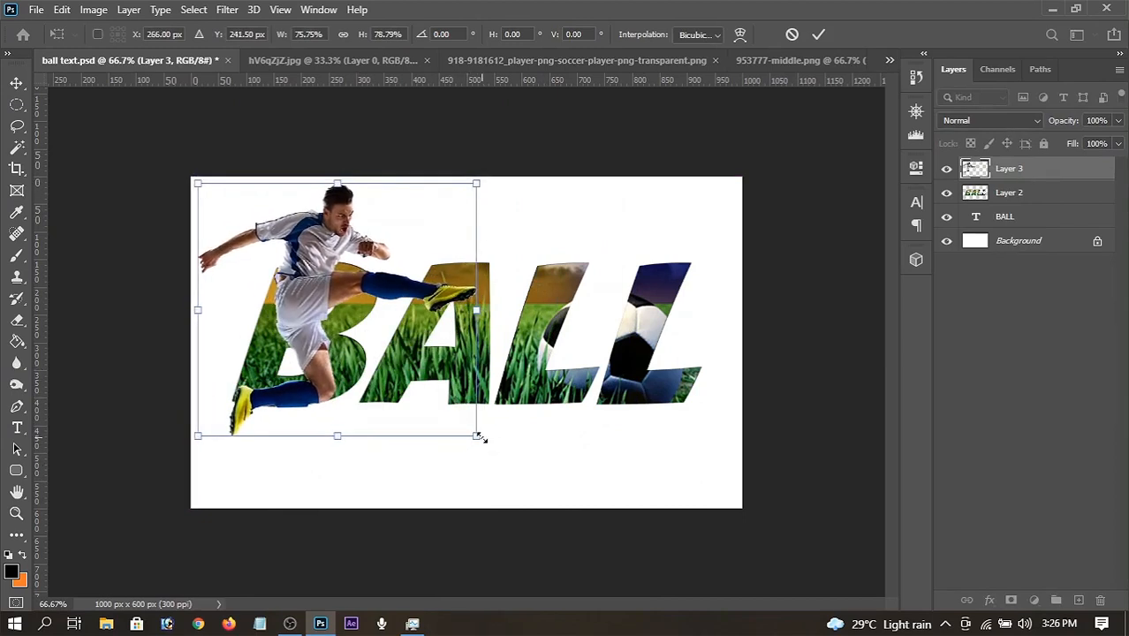
{"action": "mouse_move", "coordinate": [477, 436]}
{"action": "left_mouse_down"}
{"action": "mouse_move", "coordinate": [487, 438]}
{"action": "mouse_move", "coordinate": [480, 434]}
{"action": "left_mouse_up"}
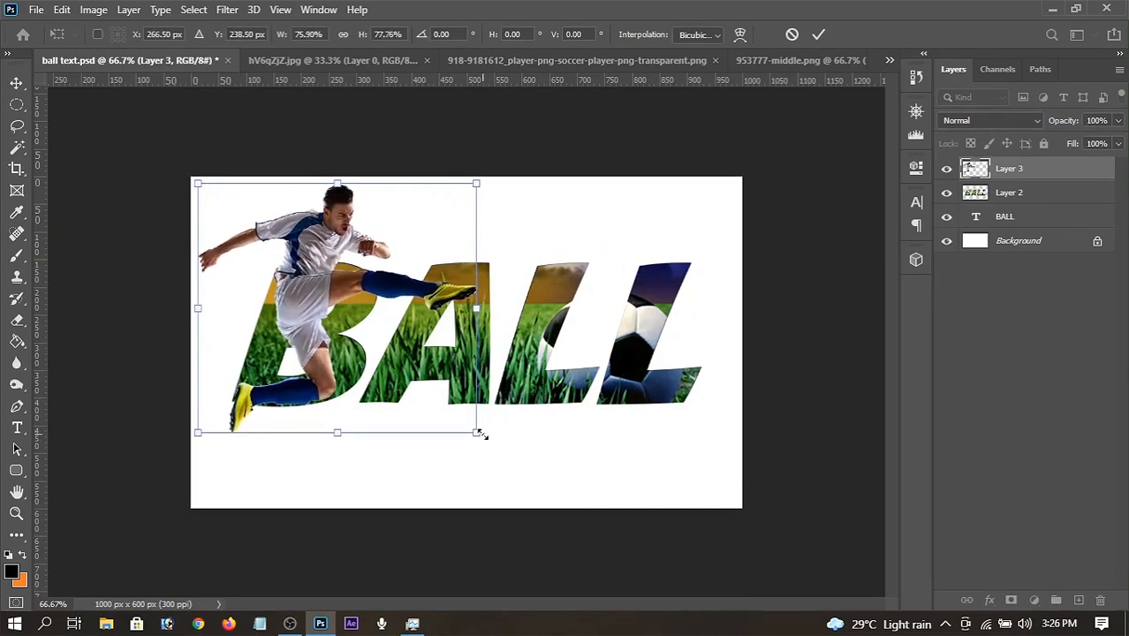
{"action": "left_click", "coordinate": [819, 35]}
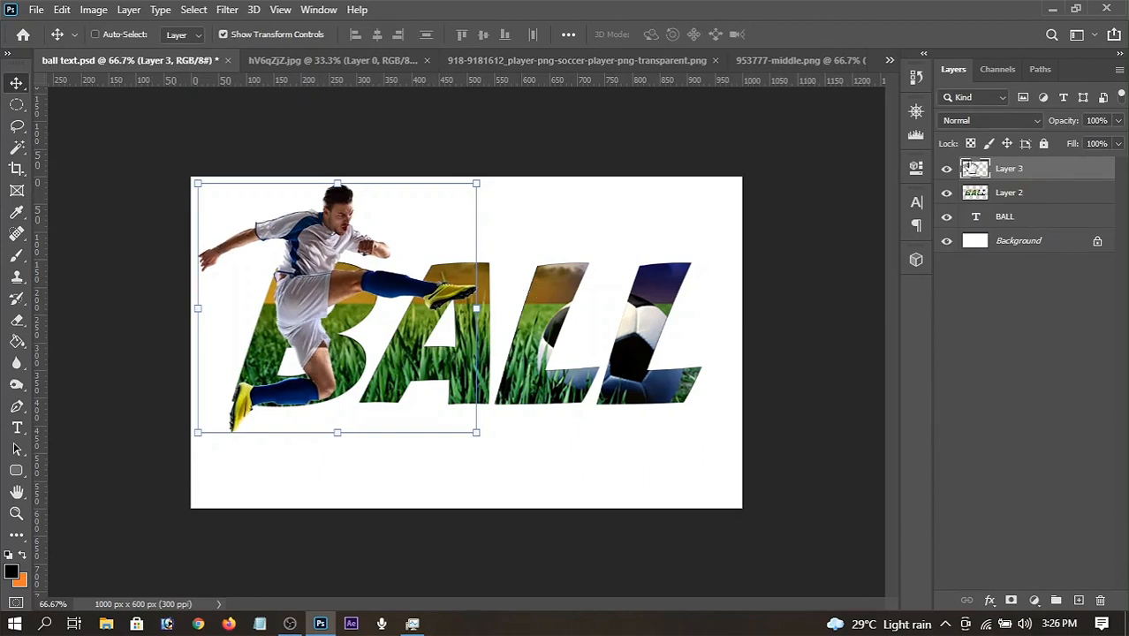
Toggle the visibility of Layer 3 to compare the design with and without the player
{"action": "left_click", "coordinate": [943, 172]}
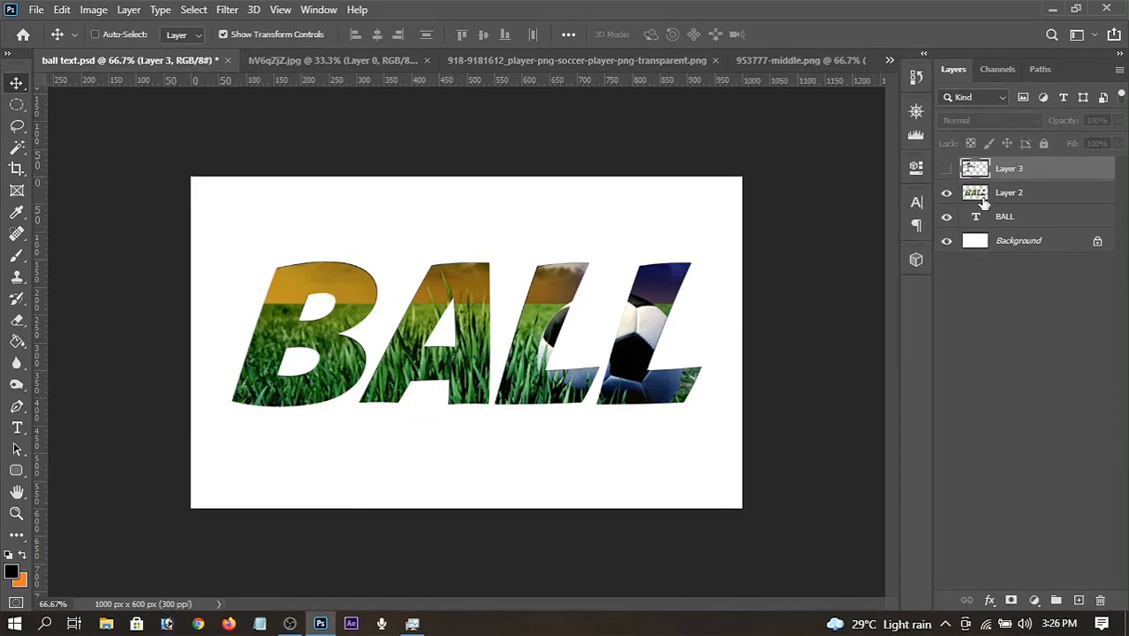
{"action": "left_click", "coordinate": [944, 170]}
{"action": "left_click", "coordinate": [944, 170]}
{"action": "left_click", "coordinate": [944, 171]}
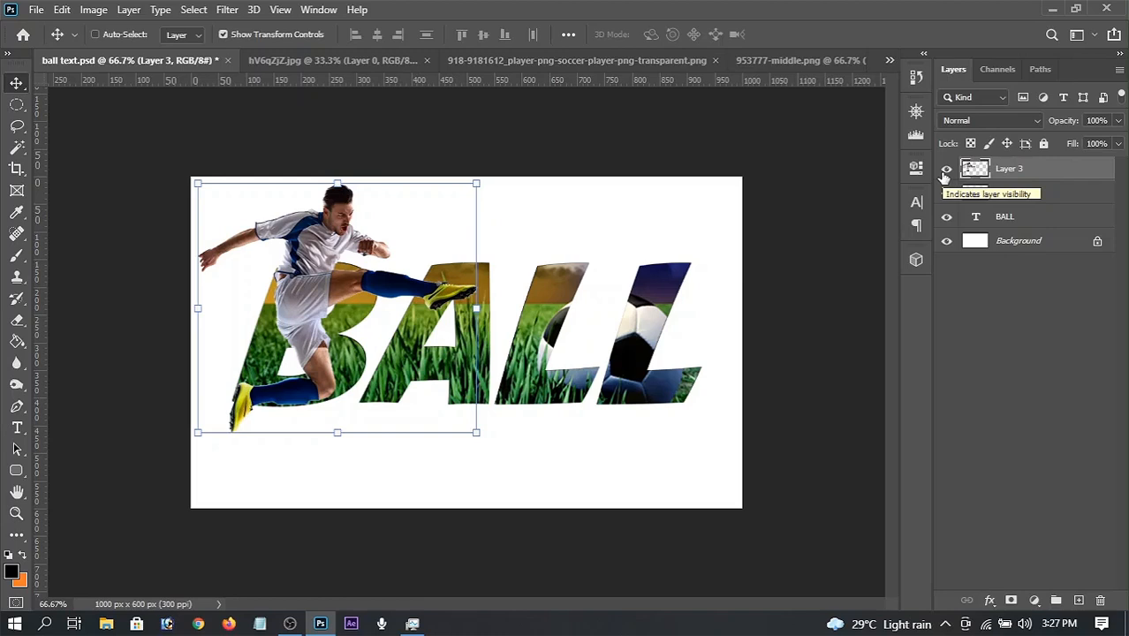
Scale the player to about 100.6% width and 100.9% height and rotate him about -8.5°
{"action": "left_click_drag", "start_coordinate": [477, 433], "coordinate": [477, 433]}
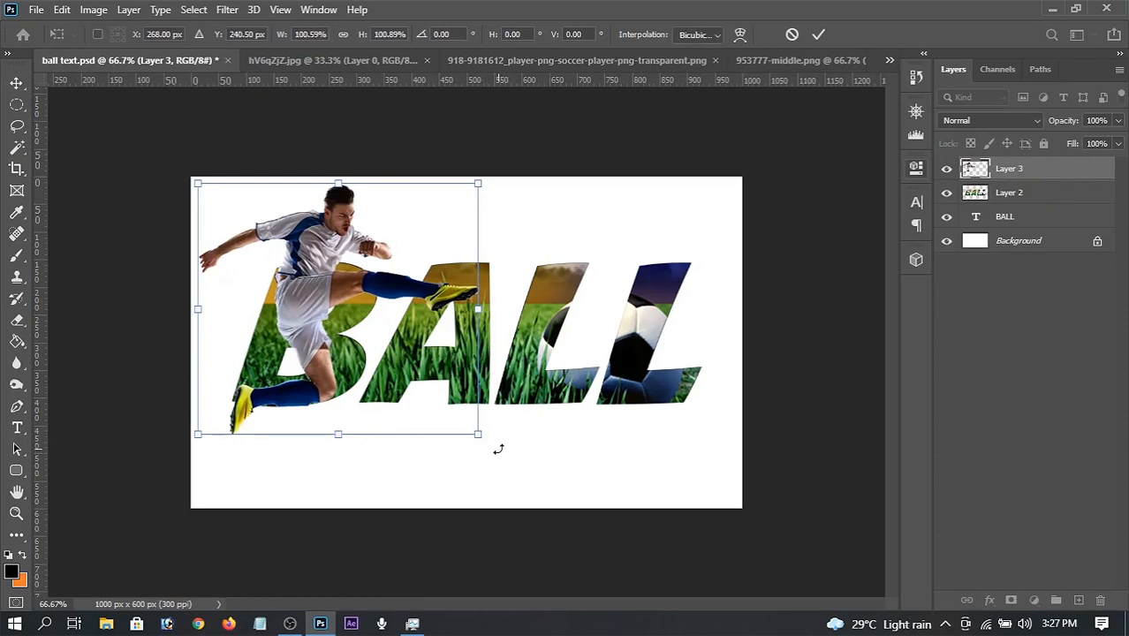
{"action": "left_click_drag", "start_coordinate": [499, 449], "coordinate": [516, 423]}
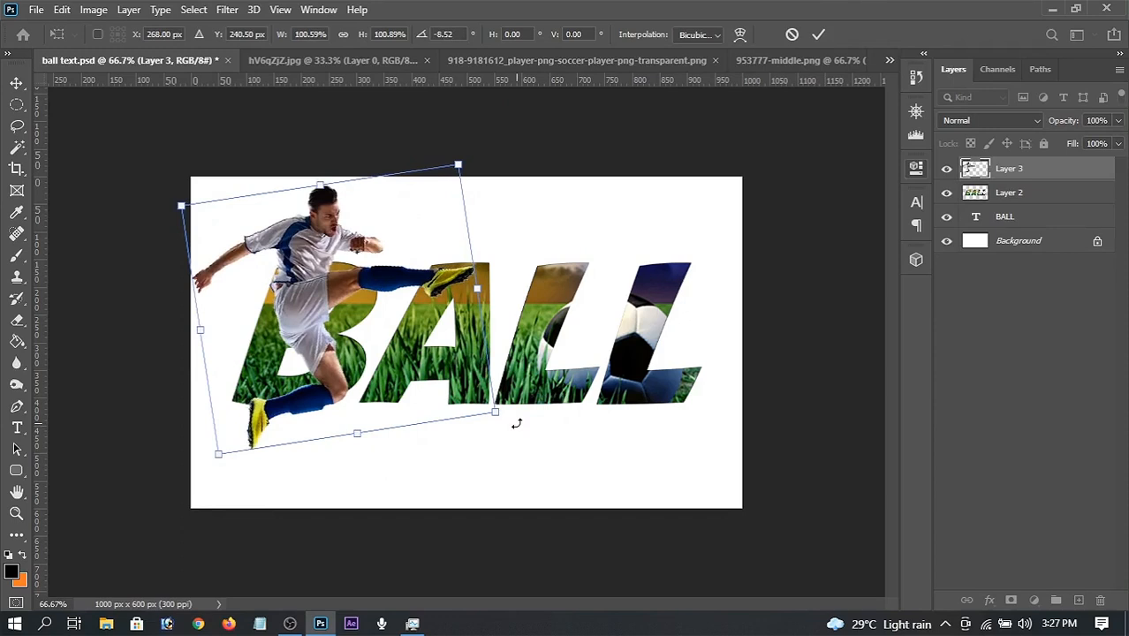
{"action": "left_click", "coordinate": [817, 35]}
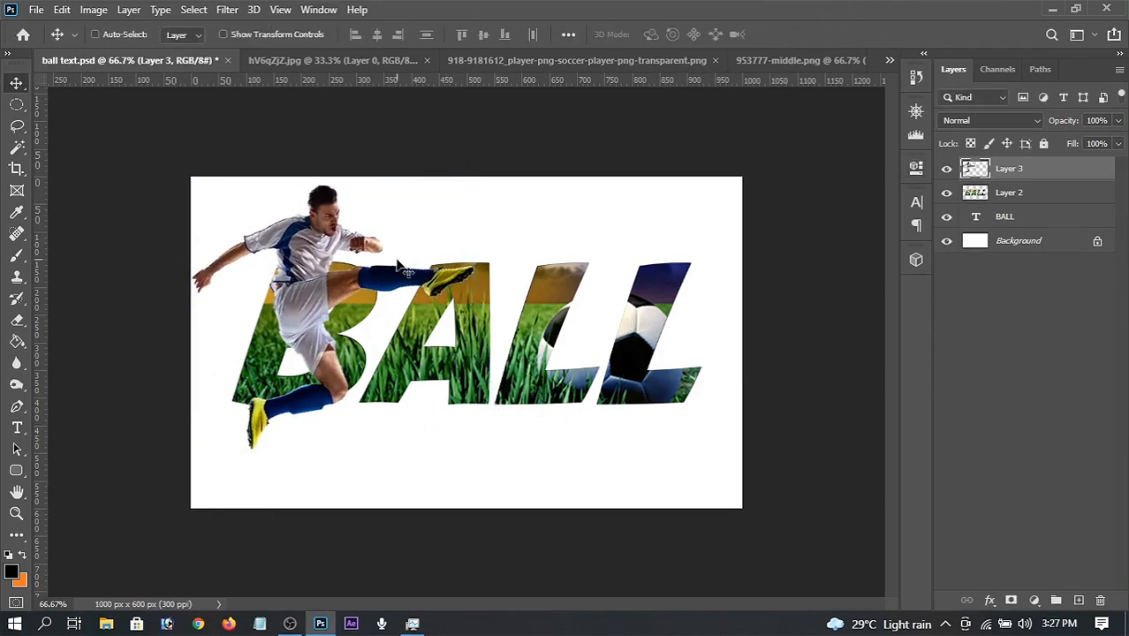
Nudge the player layer upward by about 10 px so the raised boot meets the top edge of the A
{"action": "key", "text": "Up"}
{"action": "key", "text": "Up"}
{"action": "key", "text": "Up"}
{"action": "key", "text": "Up"}
{"action": "key", "text": "Up"}
{"action": "key", "text": "Up"}
{"action": "key", "text": "Up"}
{"action": "key", "text": "Up"}
{"action": "key", "text": "Up"}
{"action": "key", "text": "Up"}
{"action": "key", "text": "Up"}
{"action": "key", "text": "Up"}
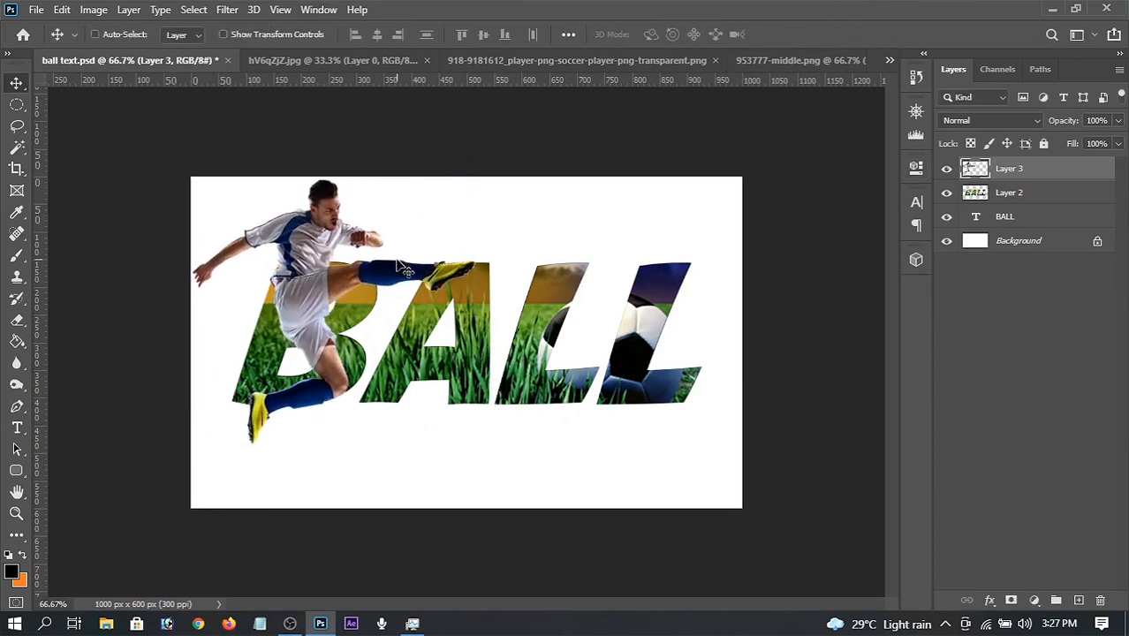
{"action": "key", "text": "Down"}
{"action": "key", "text": "Down"}
{"action": "key", "text": "Up"}
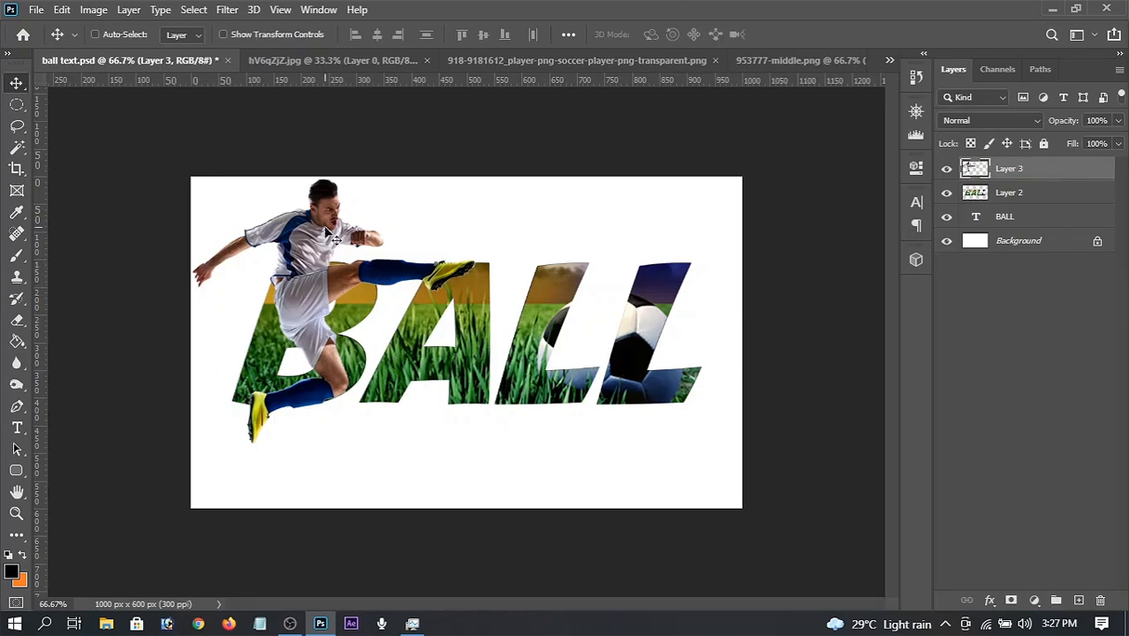
Load the transparency of Layer 2 as a new selection around the BALL letters
{"action": "left_click", "coordinate": [1013, 196]}
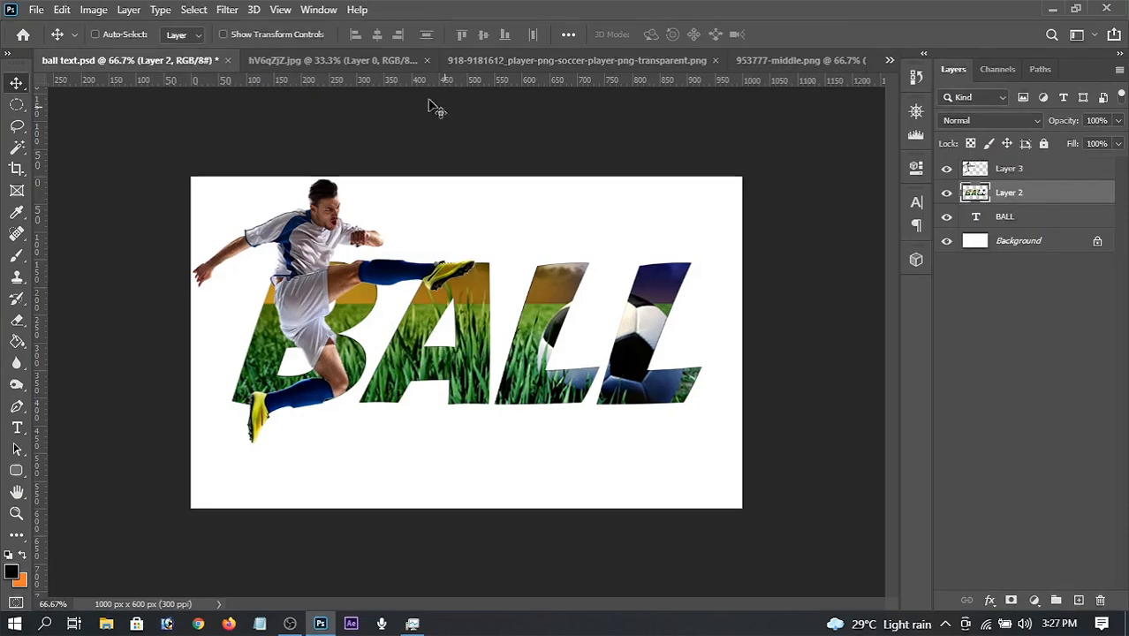
{"action": "left_click", "coordinate": [193, 10]}
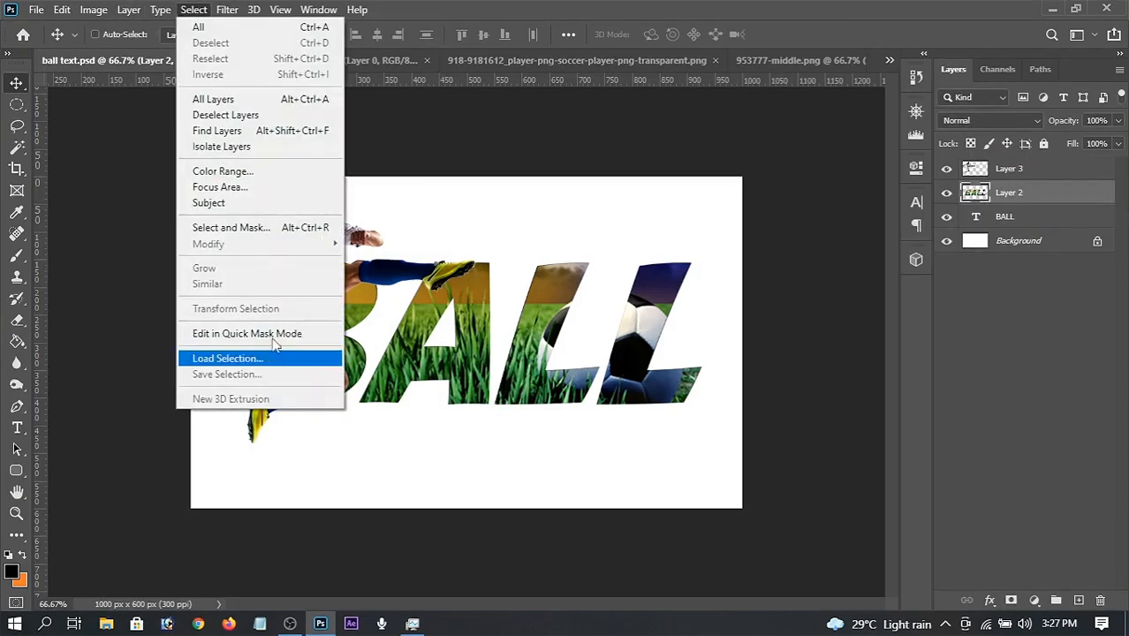
{"action": "left_click", "coordinate": [225, 357]}
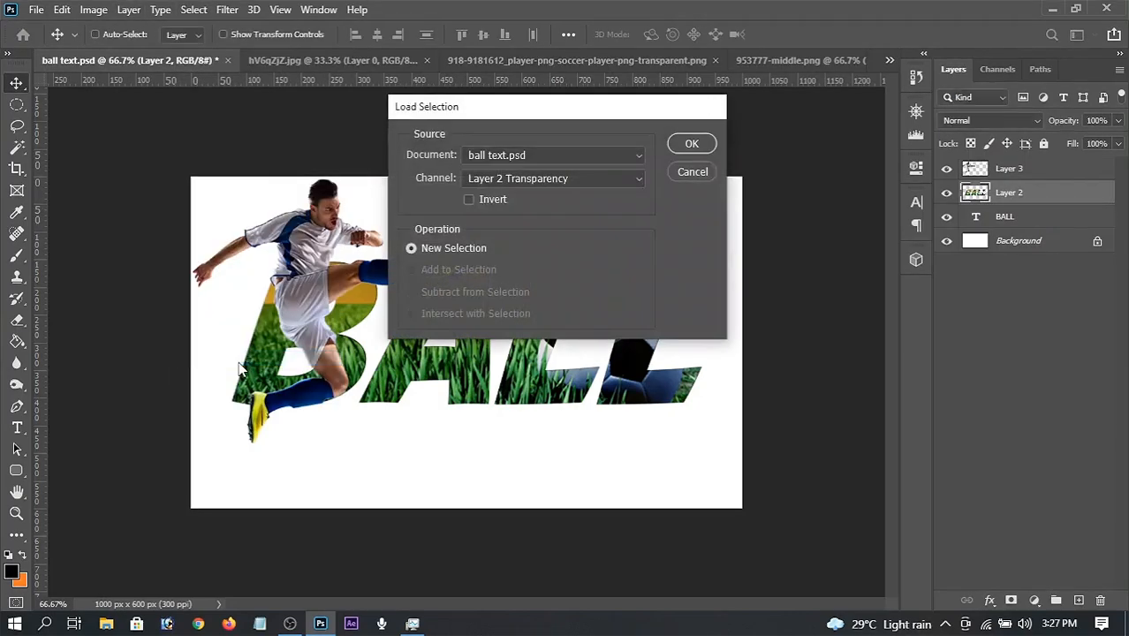
{"action": "key", "text": "Return"}
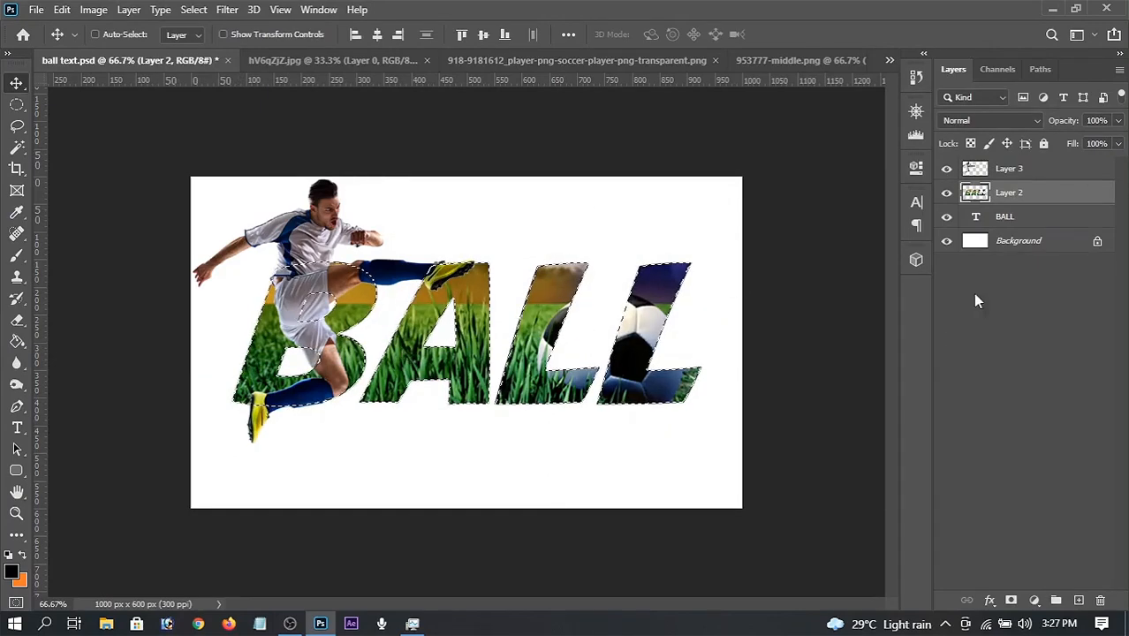
{"action": "left_click", "coordinate": [1012, 170]}
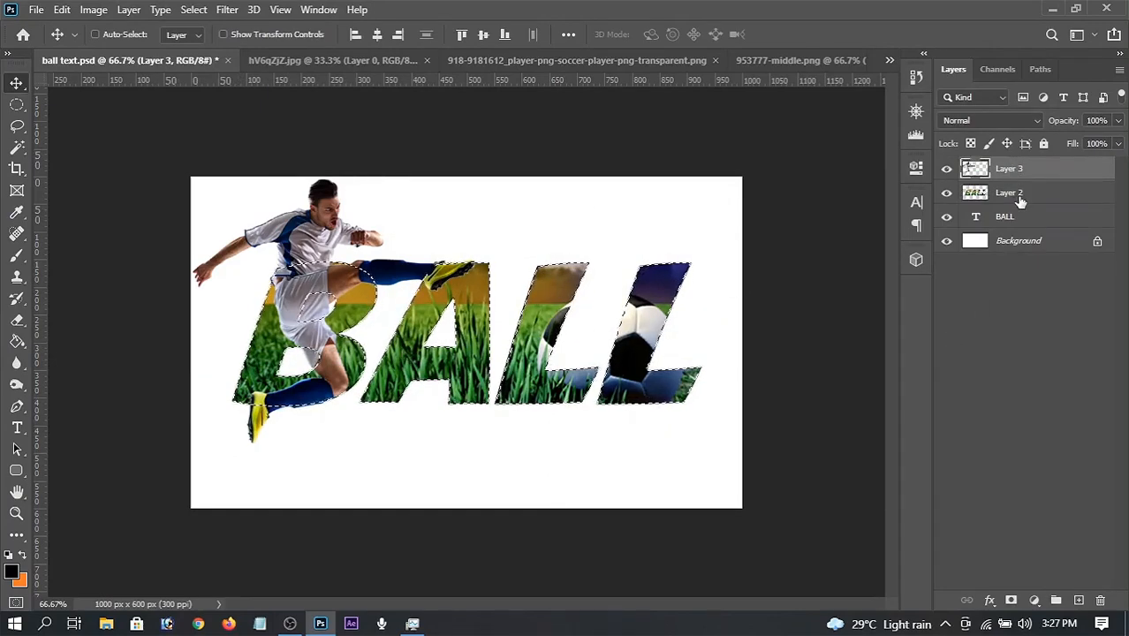
{"action": "left_click", "coordinate": [1021, 201]}
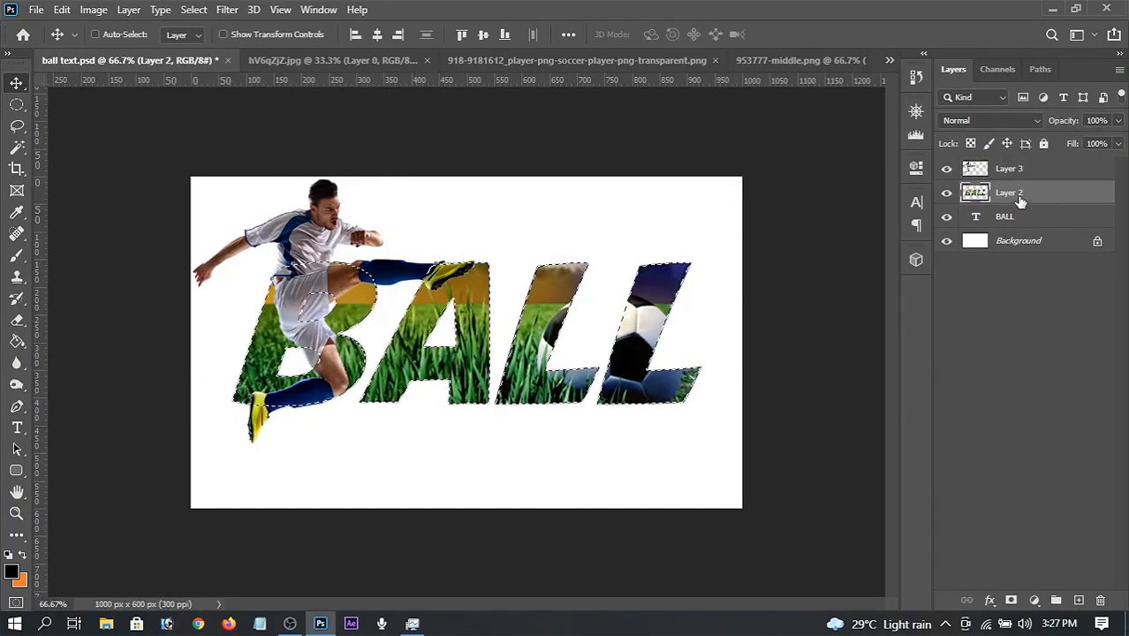
{"action": "left_click", "coordinate": [1021, 219]}
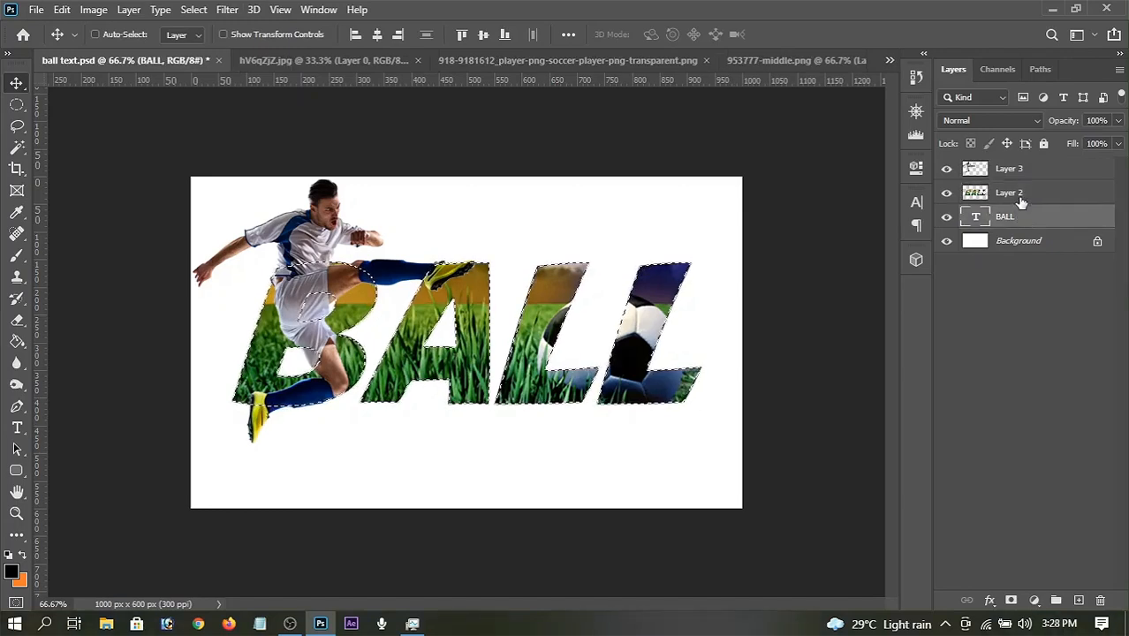
{"action": "left_click", "coordinate": [1021, 201]}
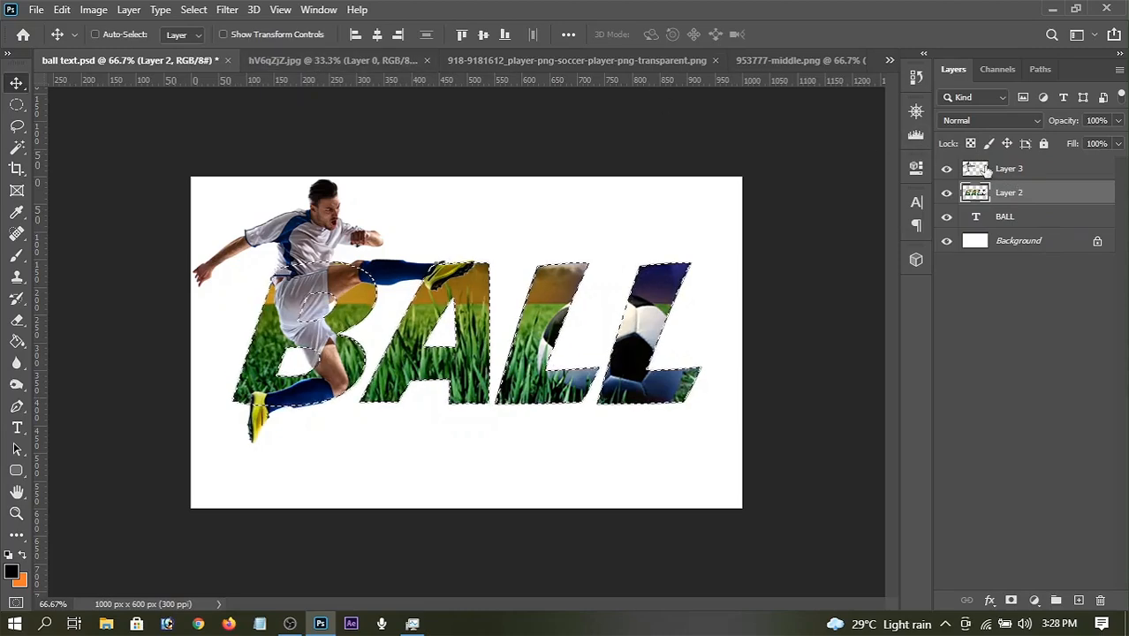
Invert the selection of the BALL letters and make the player's Layer 3 the active layer
{"action": "left_click", "coordinate": [194, 10]}
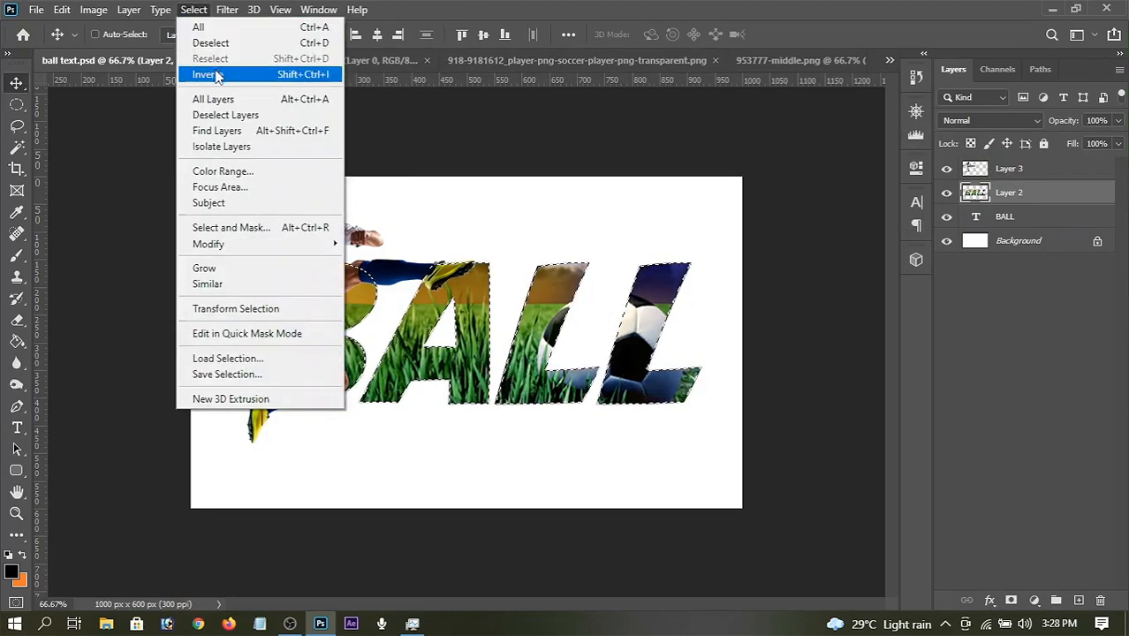
{"action": "left_click", "coordinate": [217, 76]}
{"action": "left_click", "coordinate": [1006, 173]}
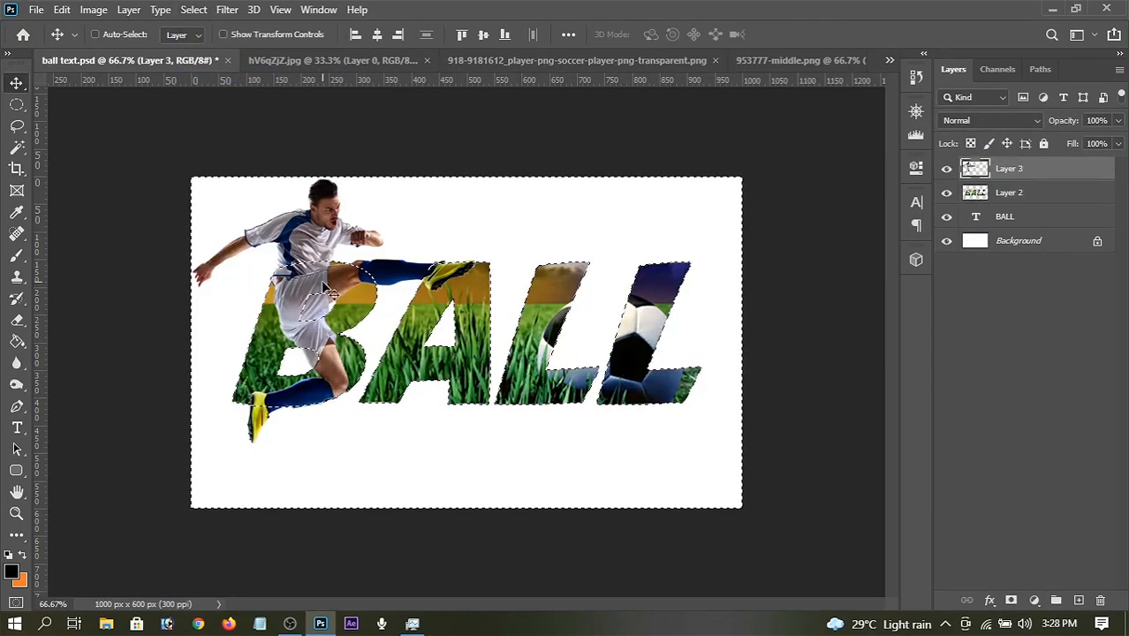
Choose the Eraser tool and give its brush 100% hardness and a size of 66 px
{"action": "right_click", "coordinate": [19, 322]}
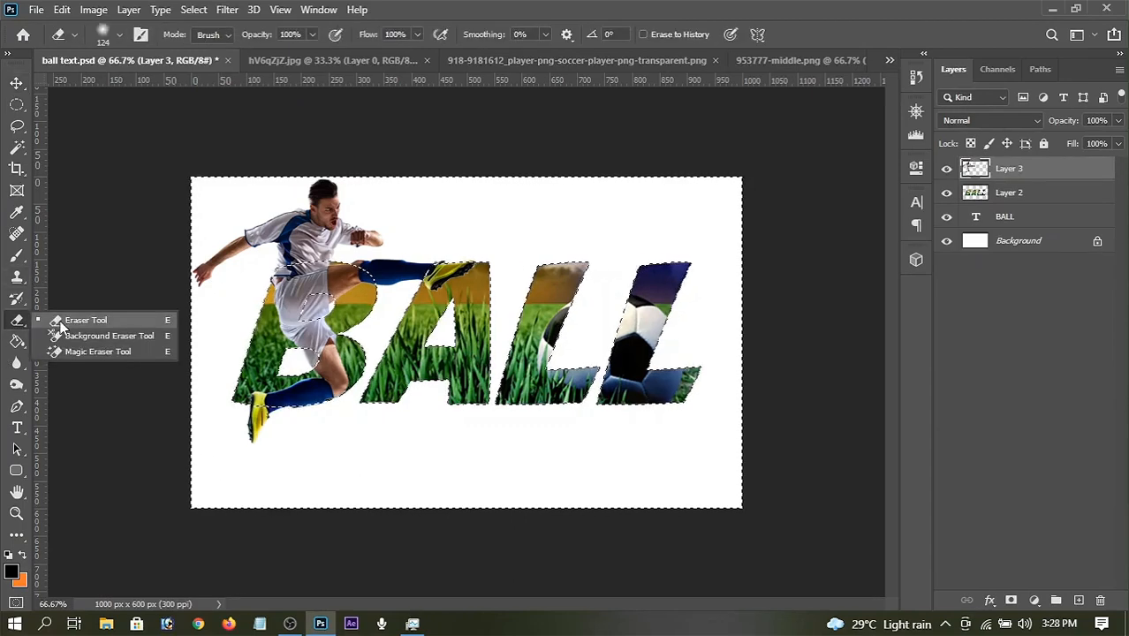
{"action": "left_click", "coordinate": [61, 322]}
{"action": "left_click", "coordinate": [119, 37]}
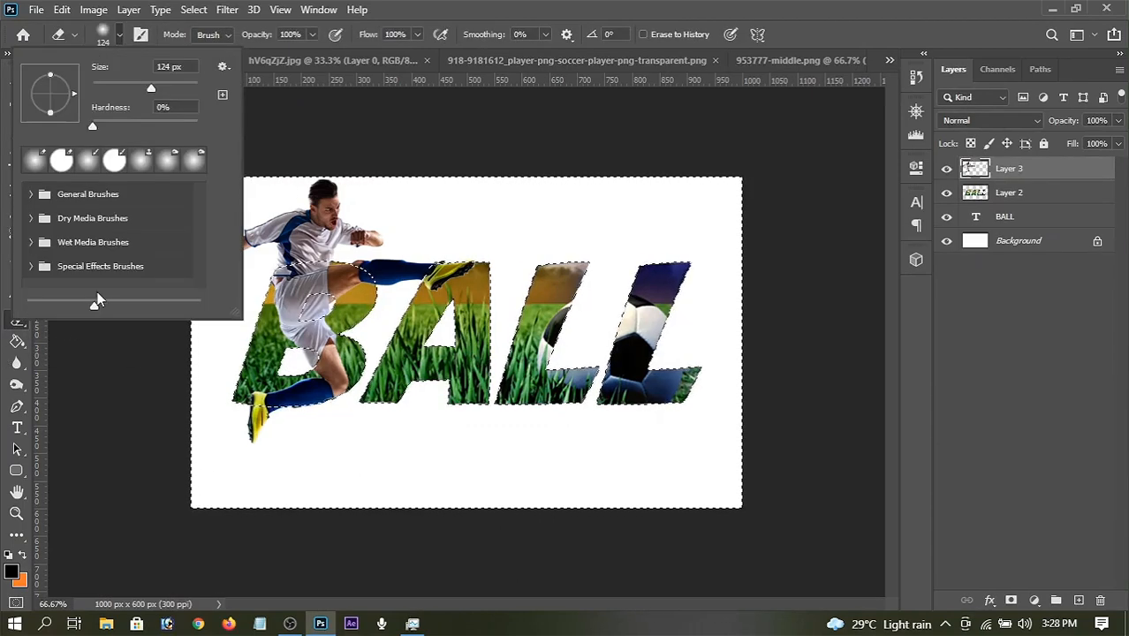
{"action": "left_click_drag", "start_coordinate": [103, 127], "coordinate": [295, 127]}
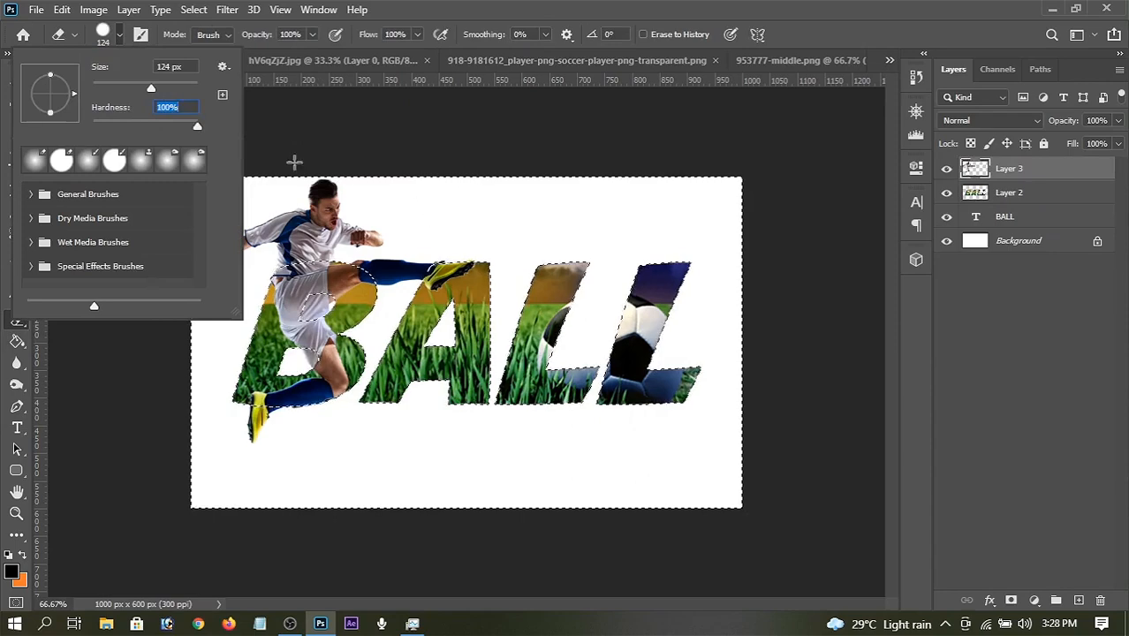
{"action": "left_click", "coordinate": [126, 88]}
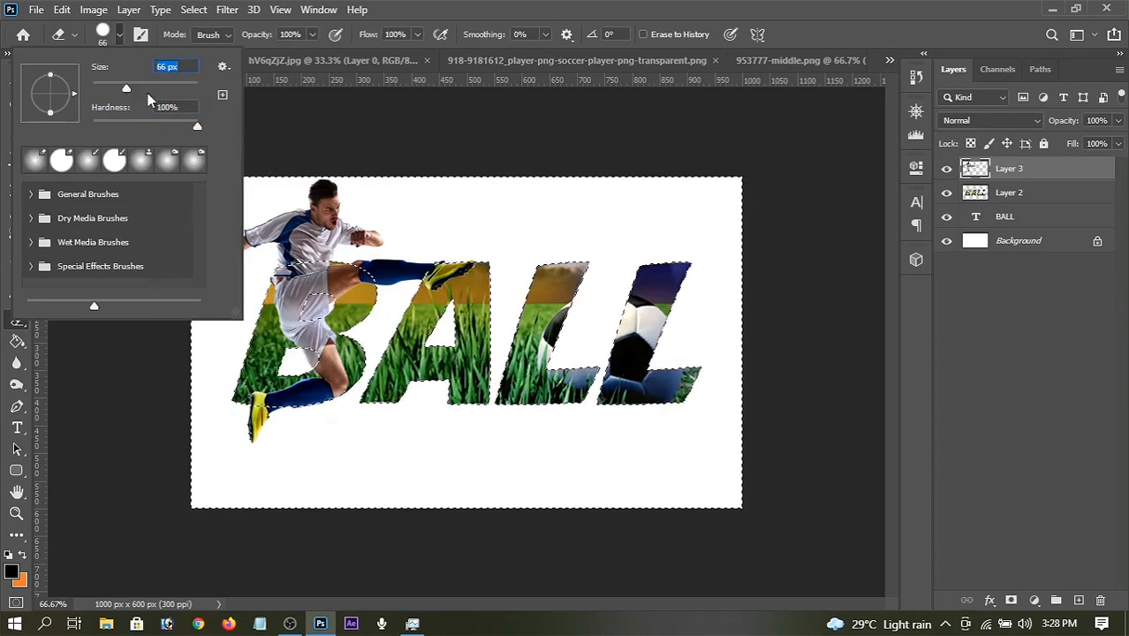
{"action": "left_click", "coordinate": [802, 16]}
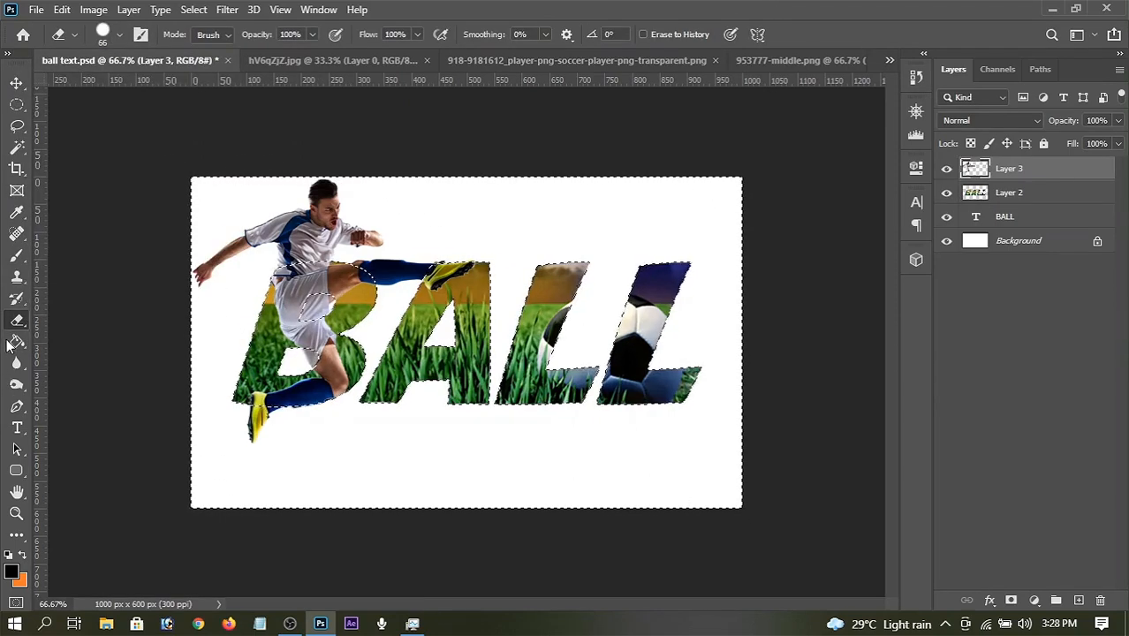
Reduce the eraser to 51 px, erase the player's lower boot and leg outside the B, and clear the selection
{"action": "right_click", "coordinate": [14, 325]}
{"action": "left_click", "coordinate": [64, 320]}
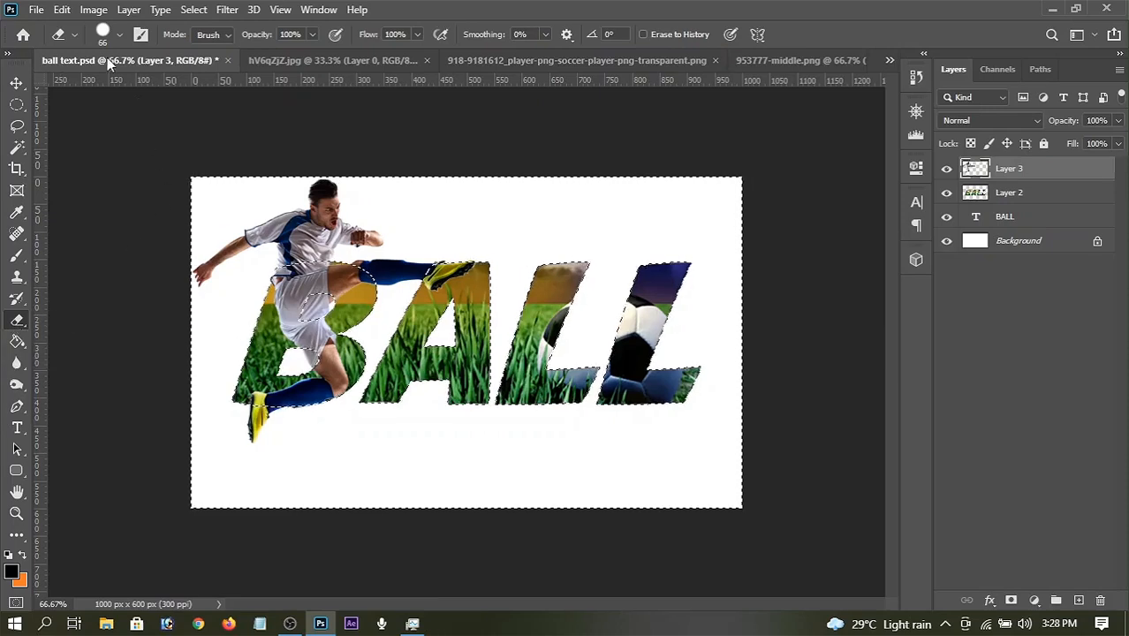
{"action": "left_click", "coordinate": [119, 34]}
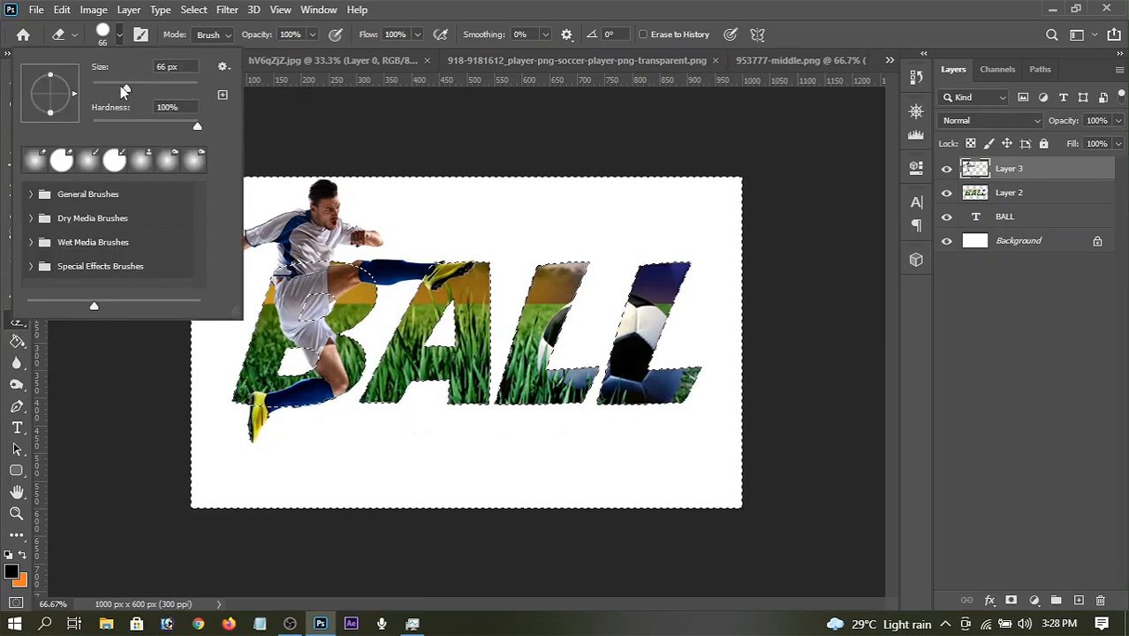
{"action": "left_click", "coordinate": [119, 87]}
{"action": "left_click", "coordinate": [607, 8]}
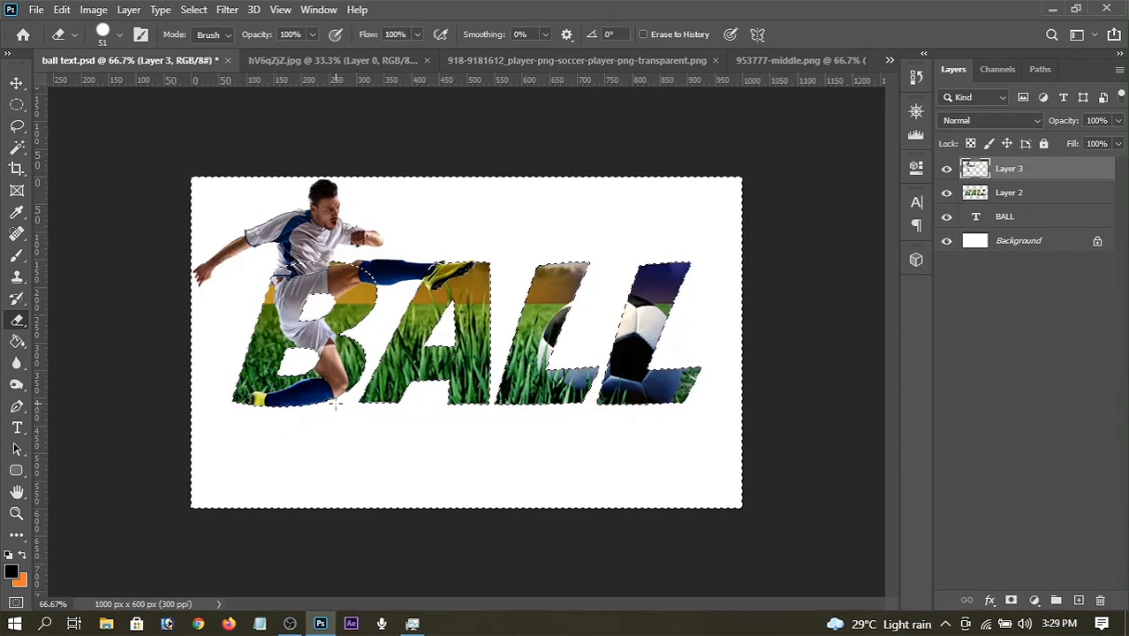
{"action": "left_click", "coordinate": [189, 10]}
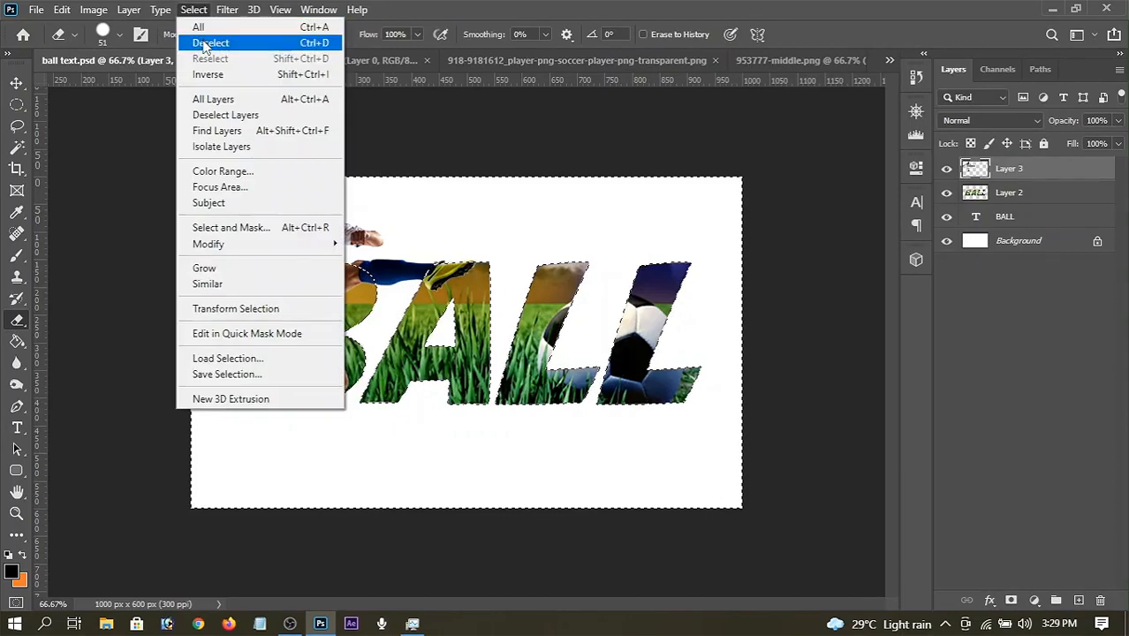
{"action": "left_click", "coordinate": [204, 44]}
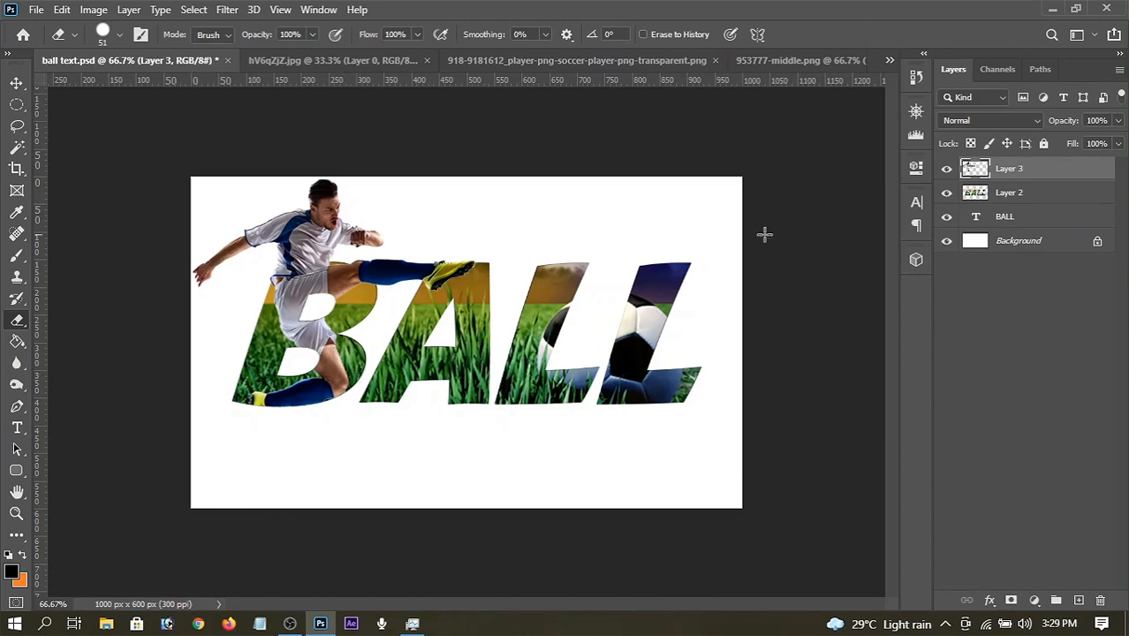
{"action": "left_click", "coordinate": [1045, 195]}
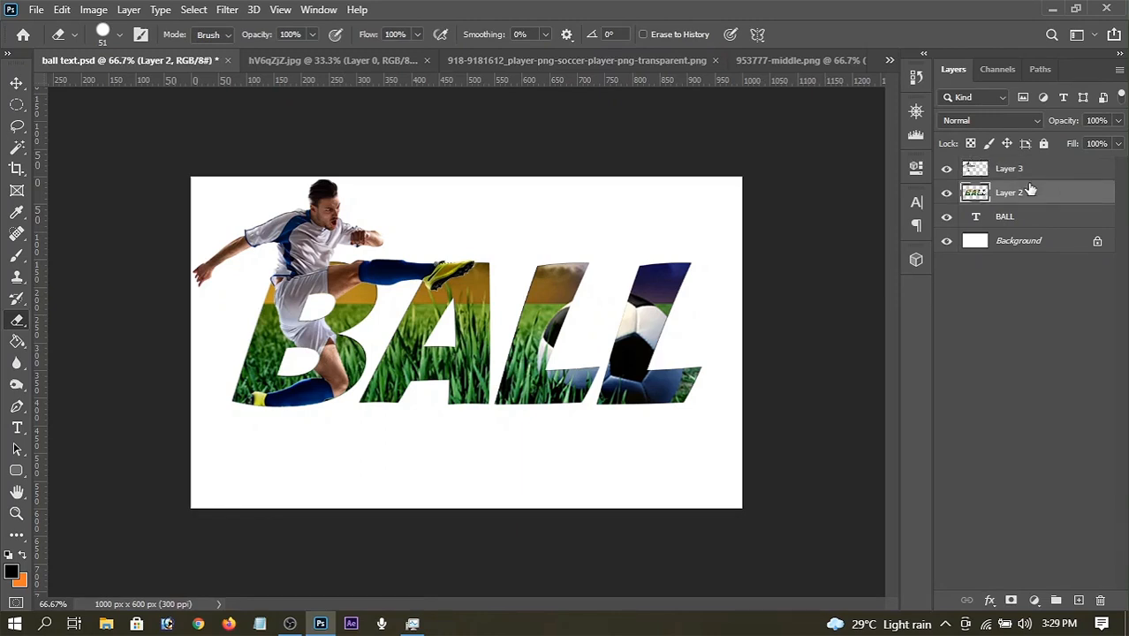
{"action": "double_click", "coordinate": [1040, 194]}
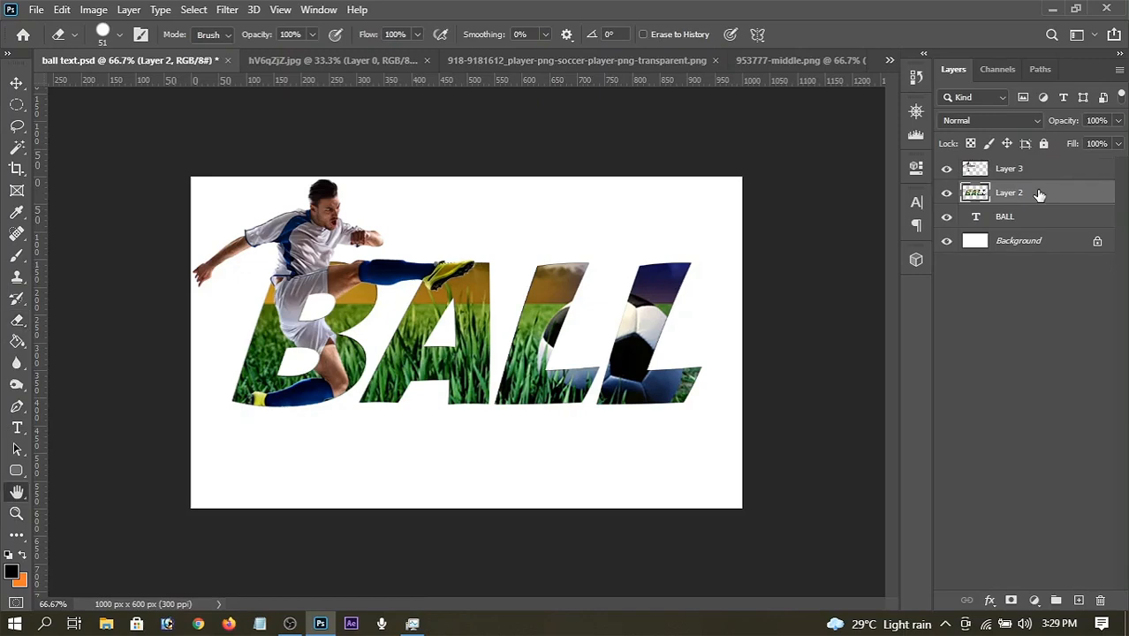
{"action": "left_click_drag", "start_coordinate": [649, 81], "coordinate": [664, 82]}
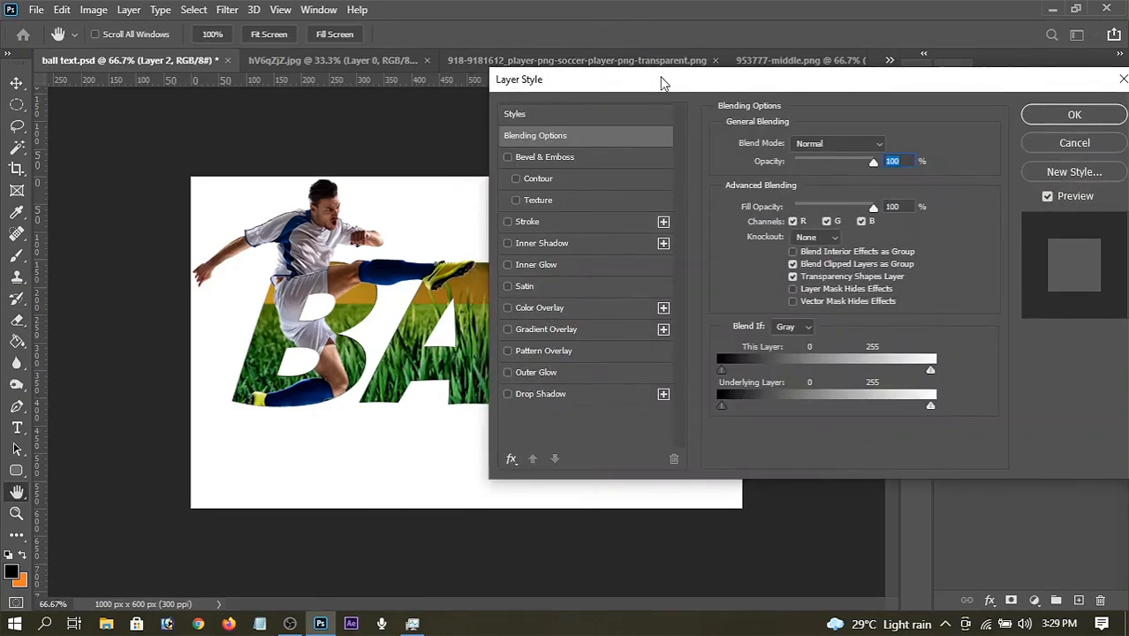
{"action": "left_click", "coordinate": [1120, 81]}
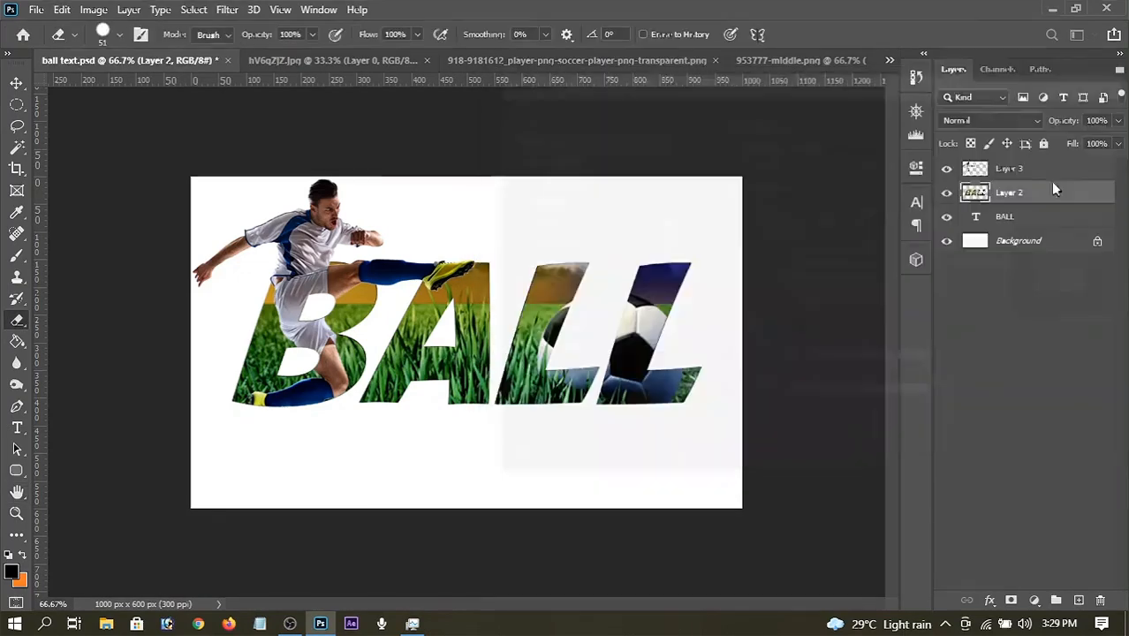
{"action": "double_click", "coordinate": [1048, 194]}
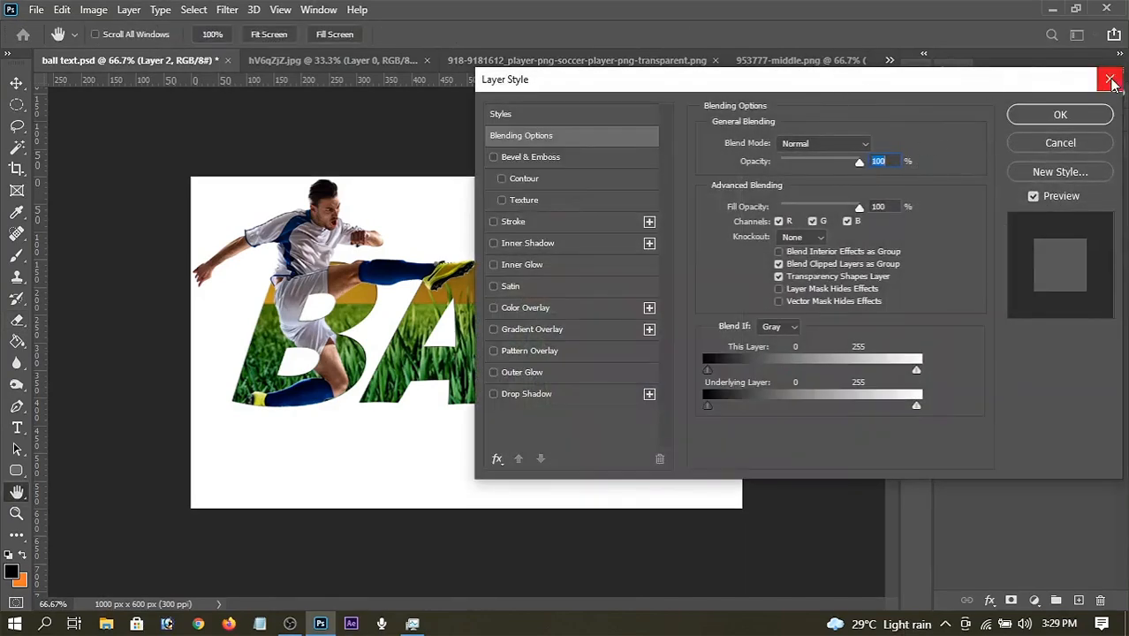
{"action": "left_click", "coordinate": [1115, 79]}
Add an Inner Shadow effect to the BALL letters on Layer 2, keeping the canvas letters in view
{"action": "right_click", "coordinate": [1008, 192]}
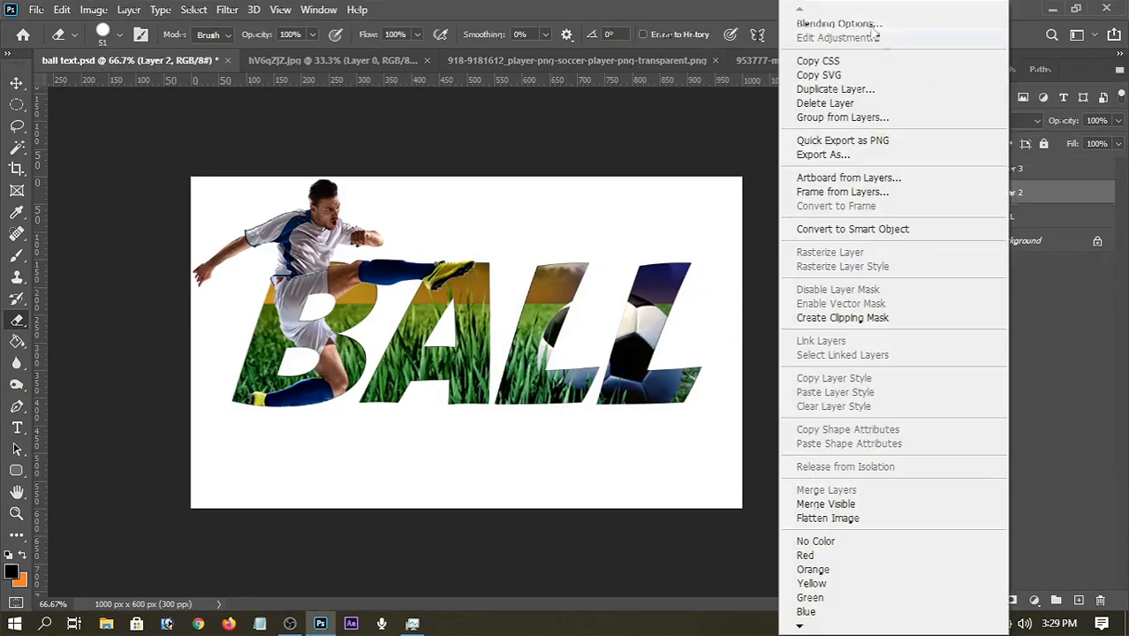
{"action": "left_click", "coordinate": [865, 29]}
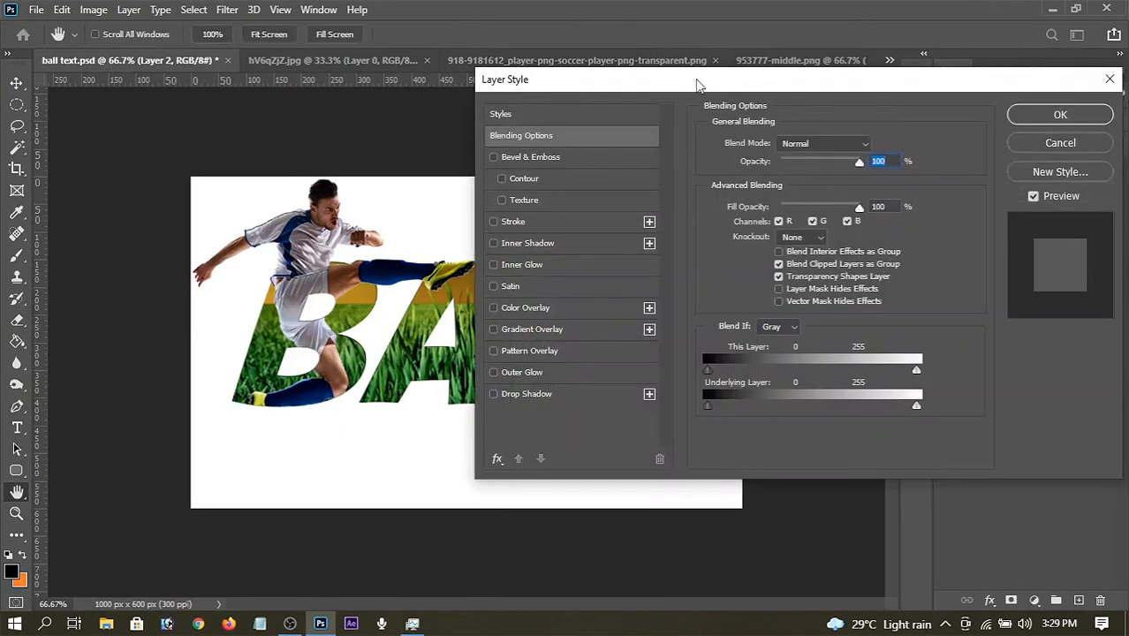
{"action": "left_click_drag", "start_coordinate": [701, 86], "coordinate": [812, 83]}
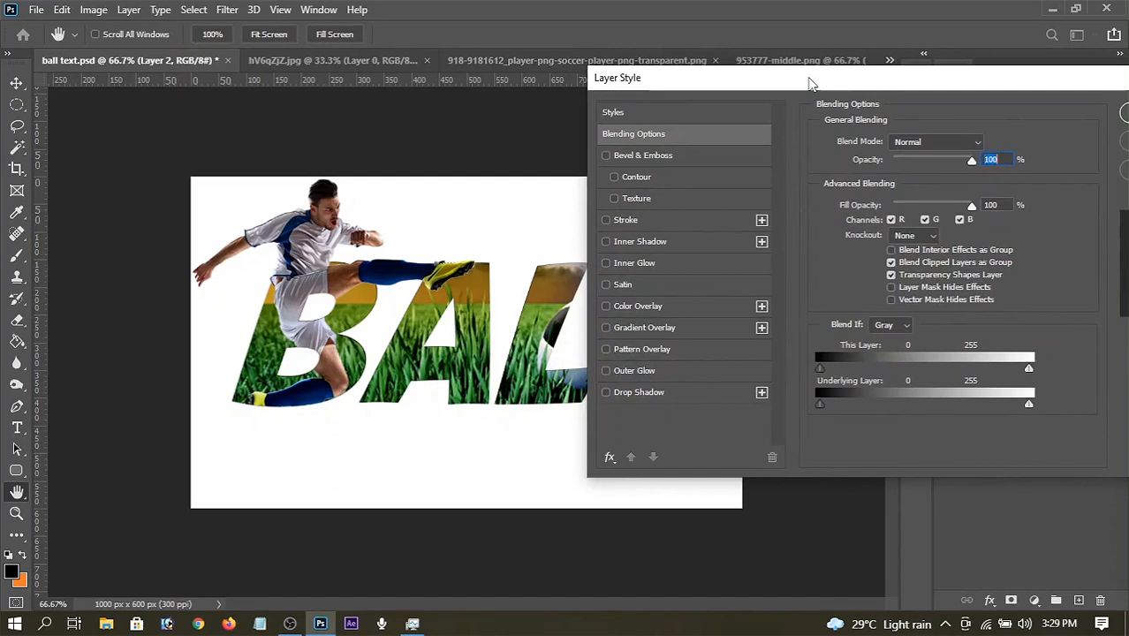
{"action": "left_click_drag", "start_coordinate": [812, 84], "coordinate": [793, 79]}
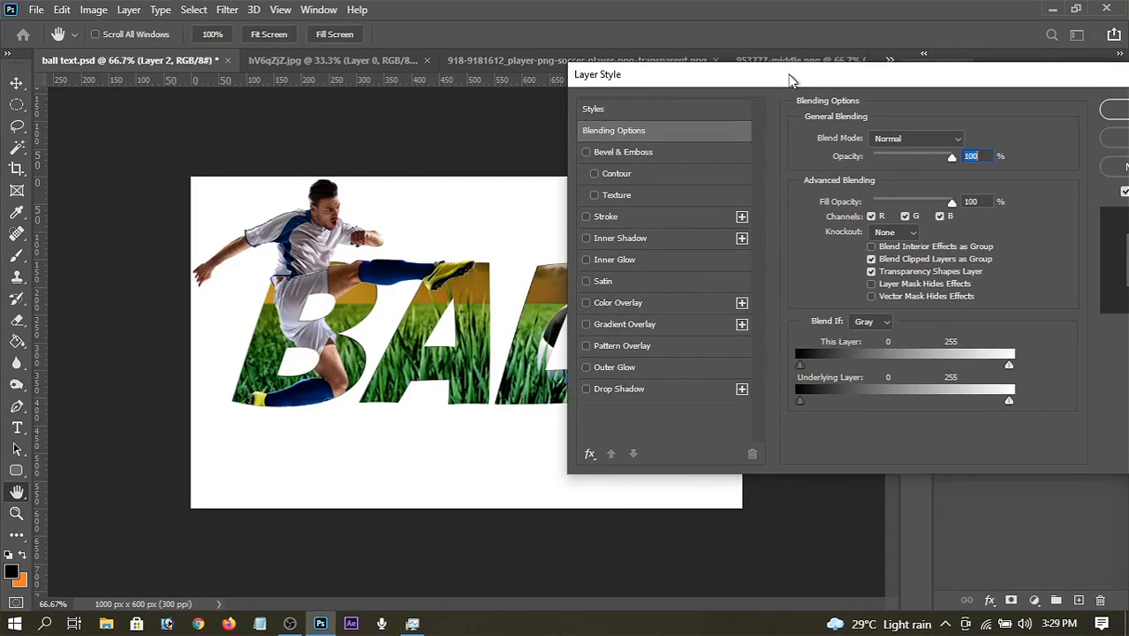
{"action": "left_click", "coordinate": [642, 239]}
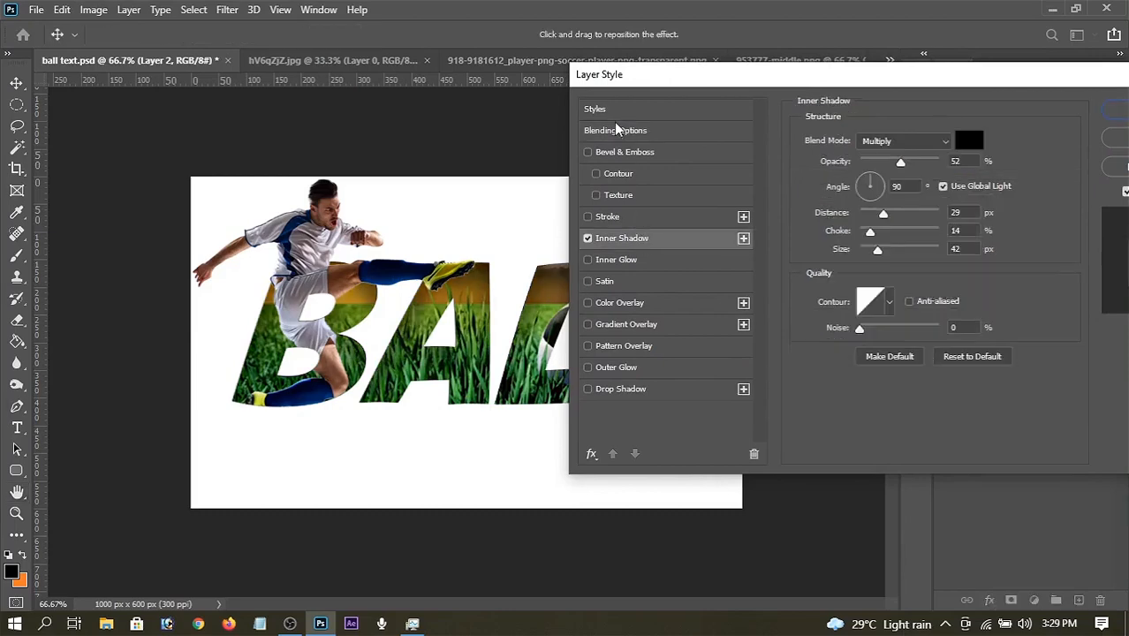
{"action": "left_click_drag", "start_coordinate": [610, 77], "coordinate": [727, 88]}
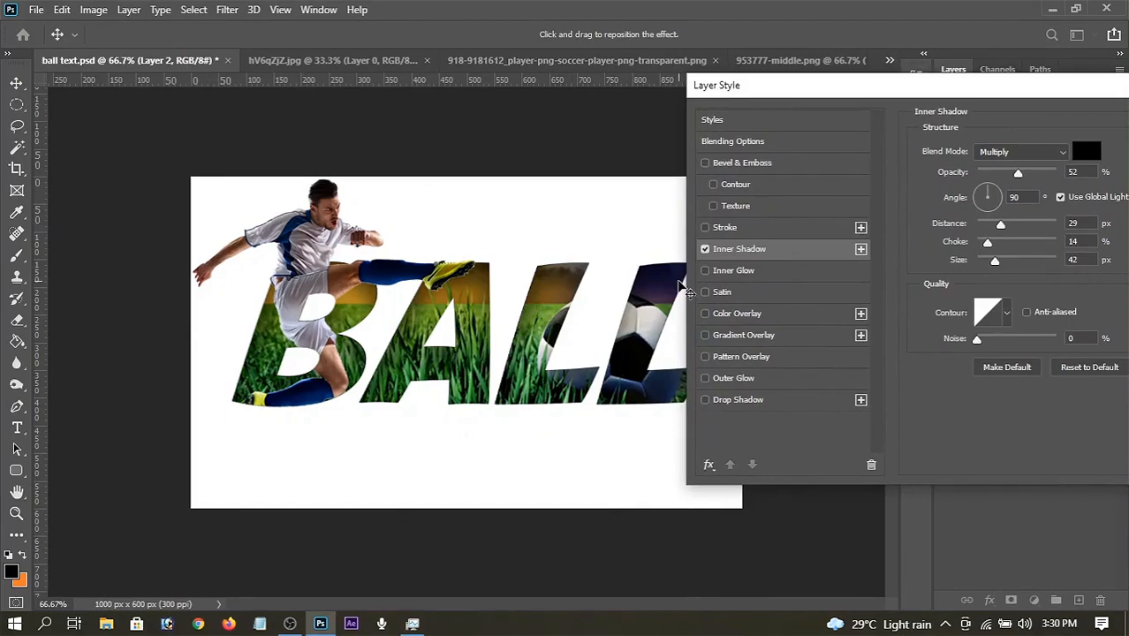
{"action": "left_click_drag", "start_coordinate": [843, 92], "coordinate": [756, 89]}
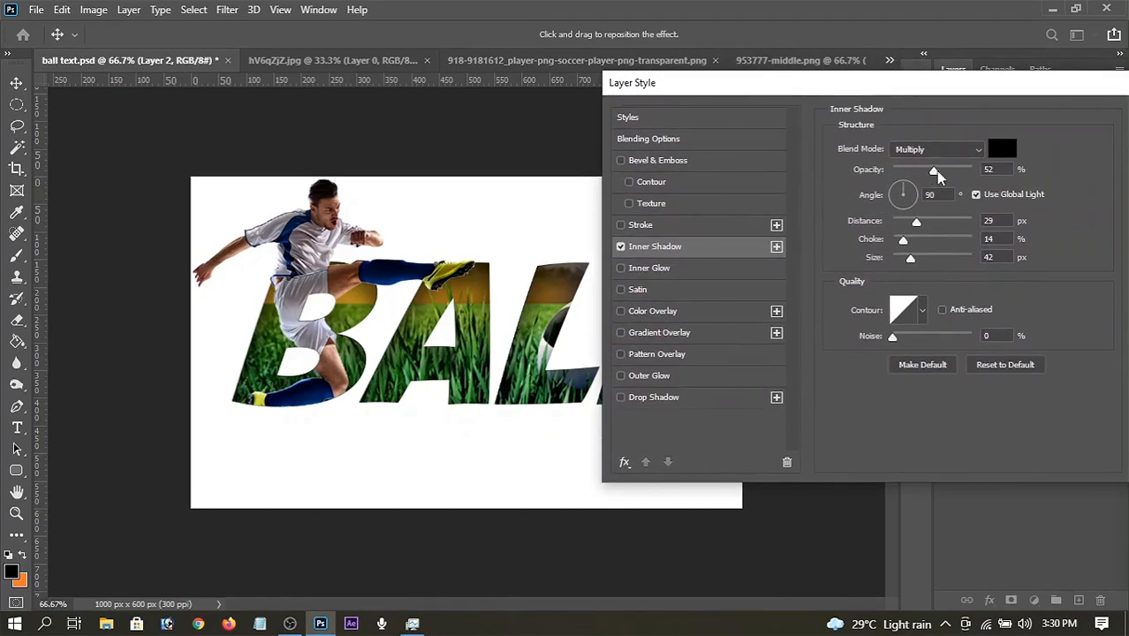
Set the inner shadow's size to 29 px and opacity to 61%, apply it, and collapse Layer 2's effects list
{"action": "left_click_drag", "start_coordinate": [911, 259], "coordinate": [906, 259]}
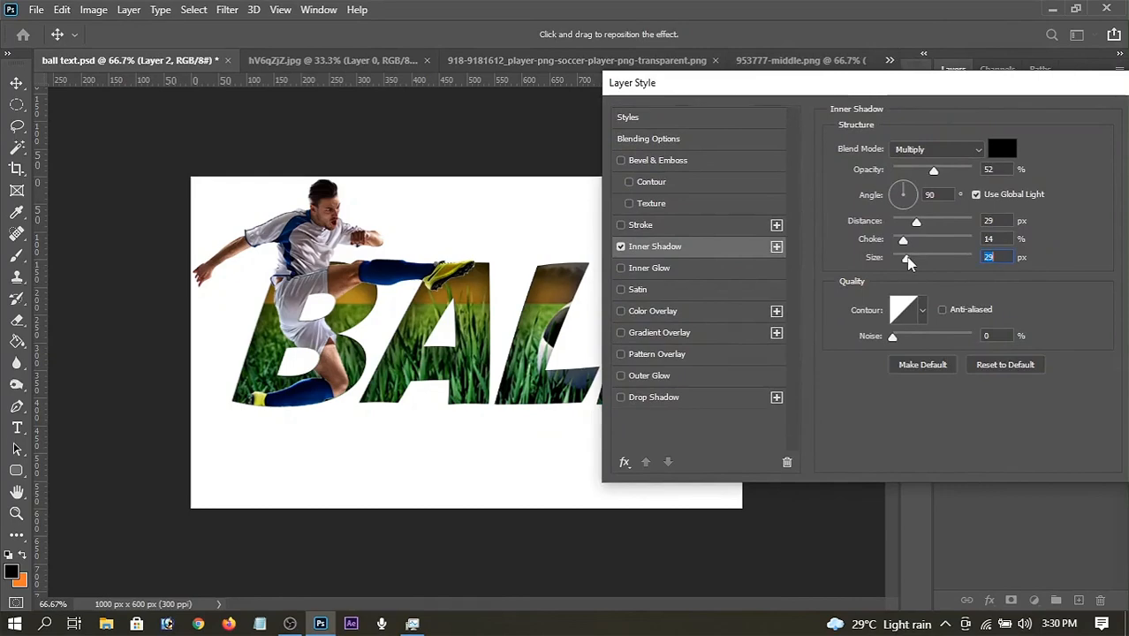
{"action": "left_click_drag", "start_coordinate": [934, 170], "coordinate": [944, 174]}
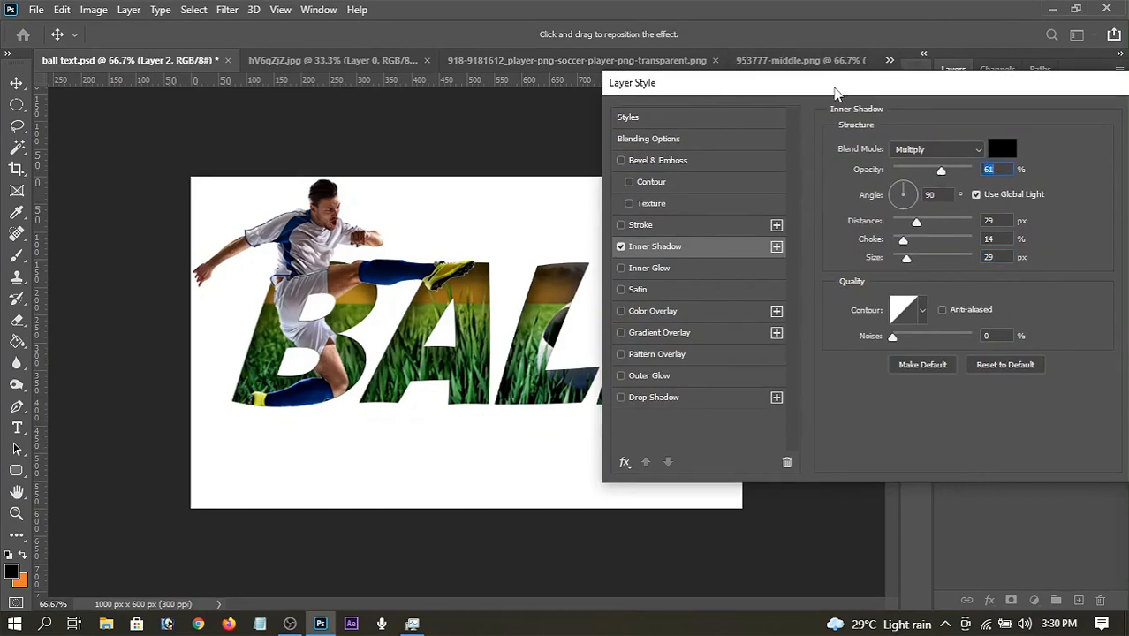
{"action": "left_click_drag", "start_coordinate": [837, 95], "coordinate": [777, 97]}
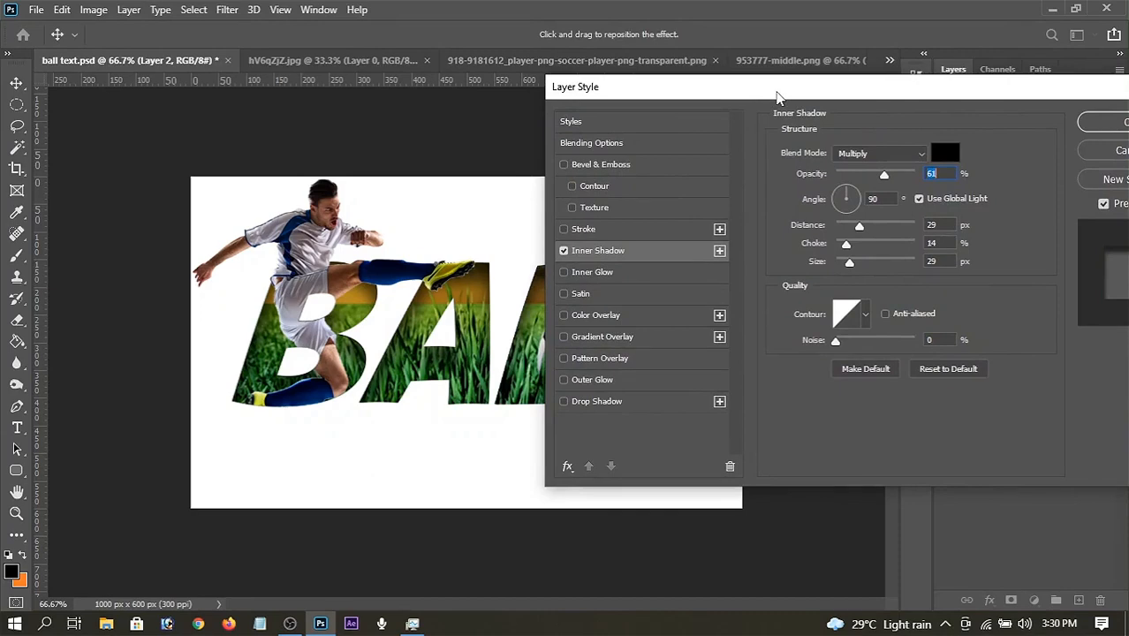
{"action": "left_click_drag", "start_coordinate": [777, 97], "coordinate": [681, 93]}
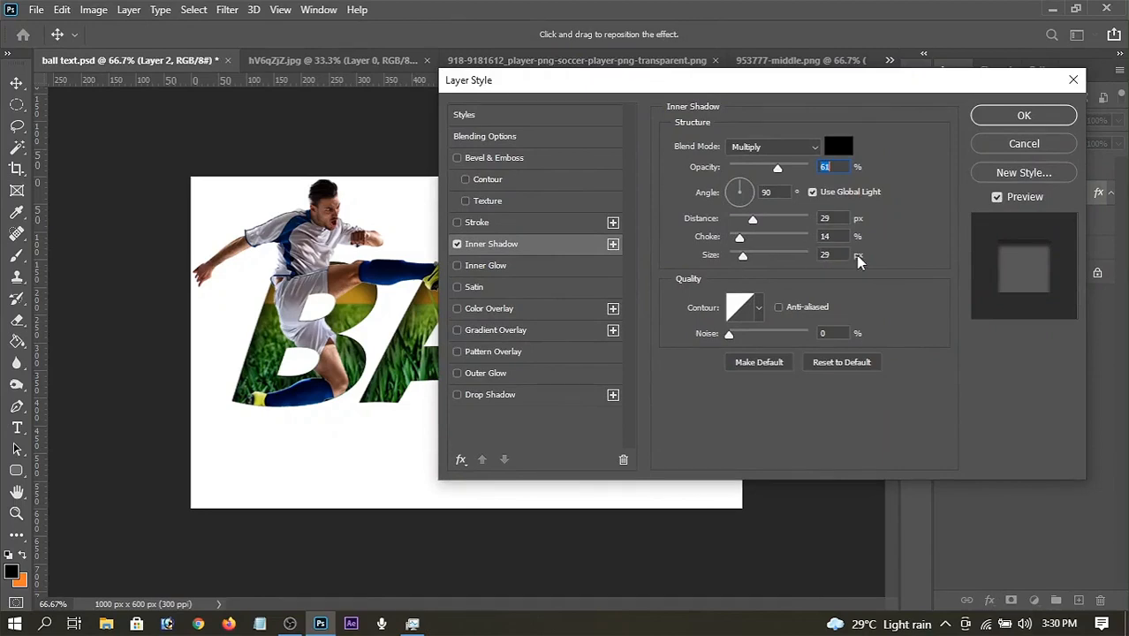
{"action": "left_click", "coordinate": [982, 119]}
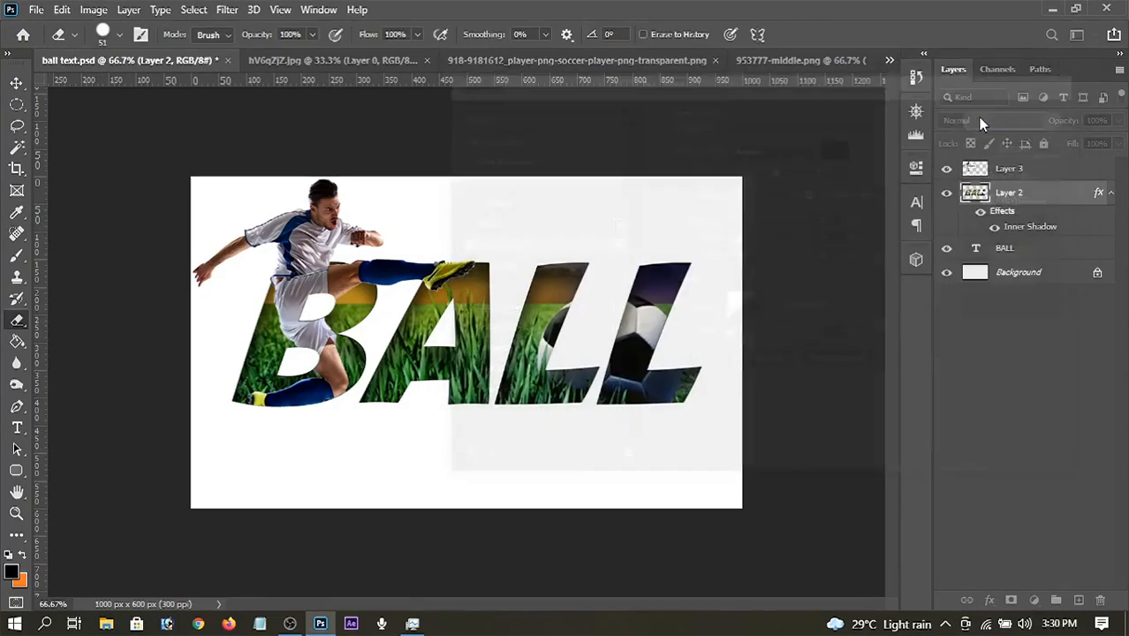
{"action": "left_click", "coordinate": [1111, 194]}
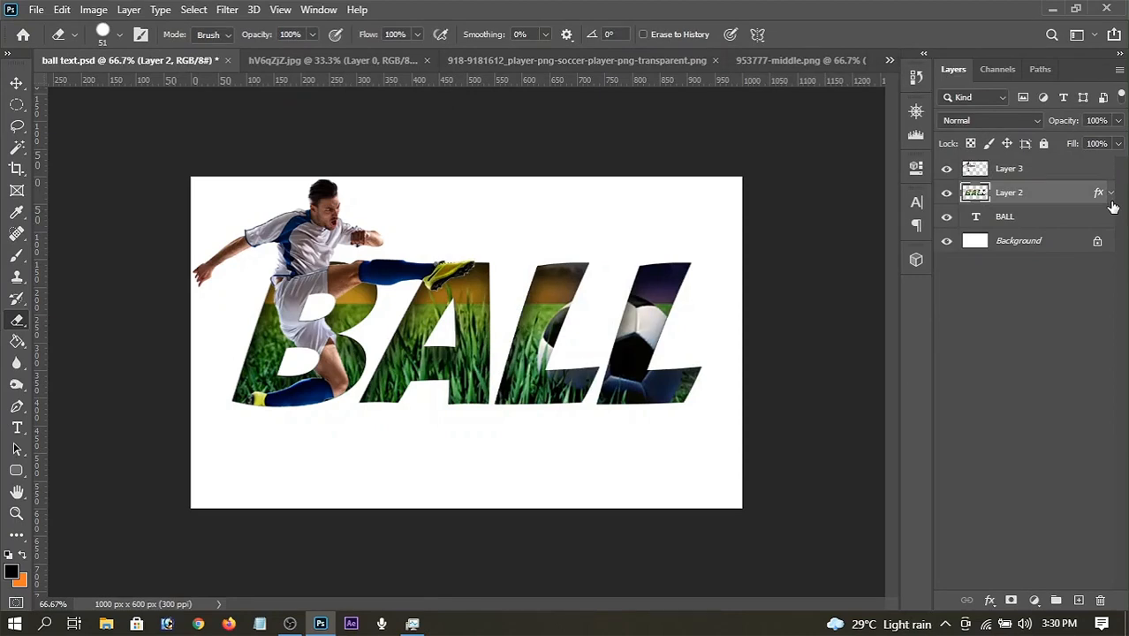
Create a new layer directly above the Background and ready the Paint Bucket with orange as the foreground colour
{"action": "left_click", "coordinate": [1060, 248]}
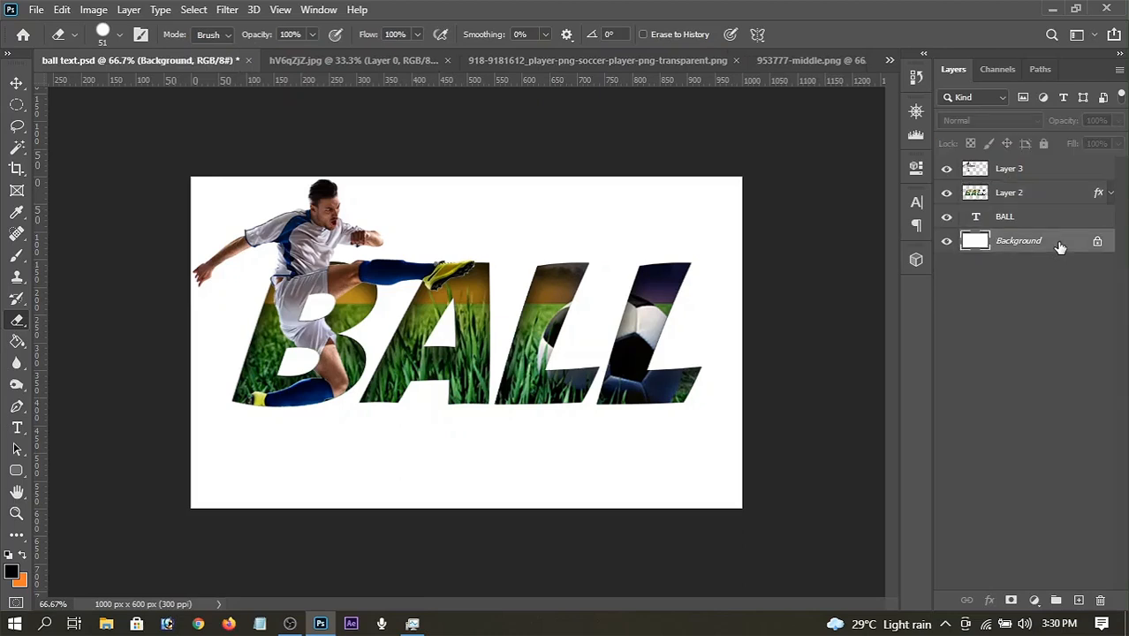
{"action": "left_click", "coordinate": [1078, 601]}
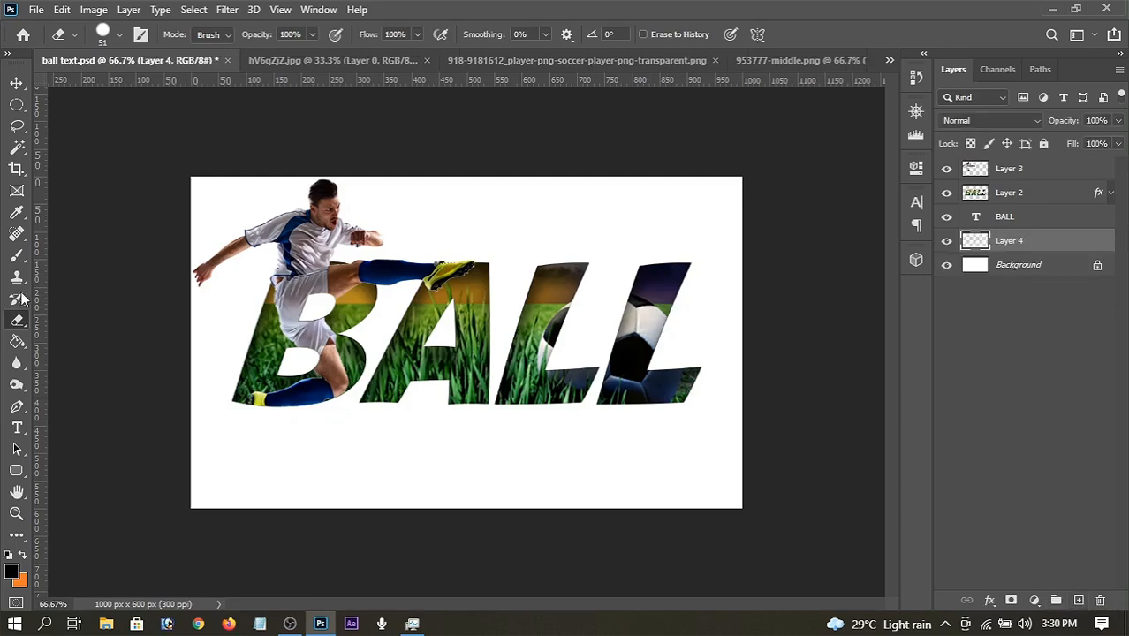
{"action": "left_click", "coordinate": [16, 341]}
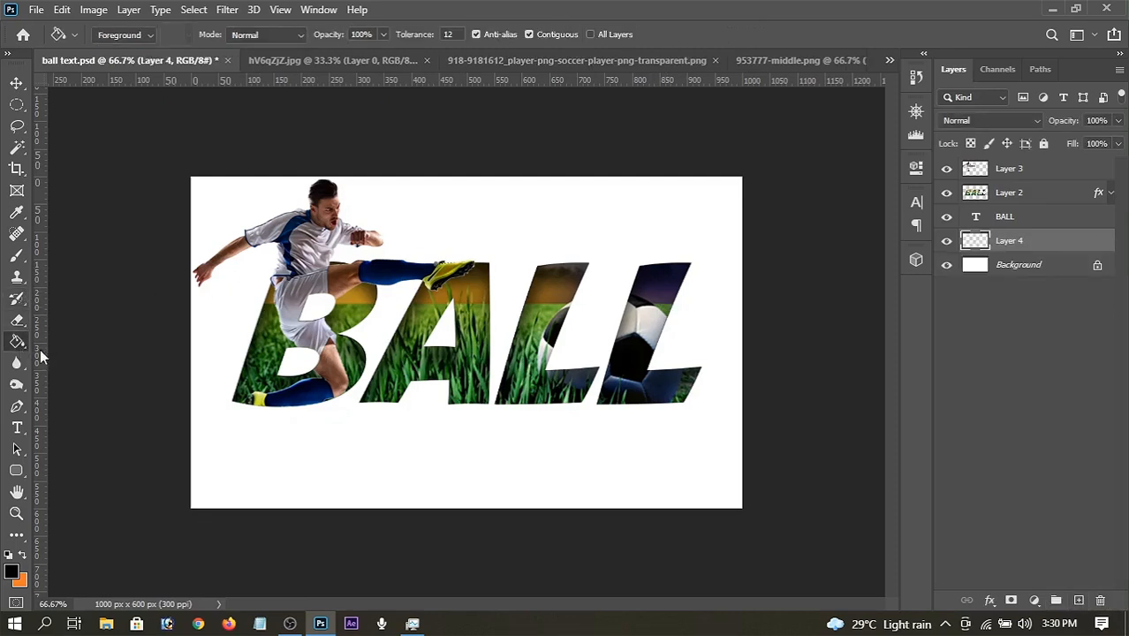
{"action": "left_click", "coordinate": [24, 556]}
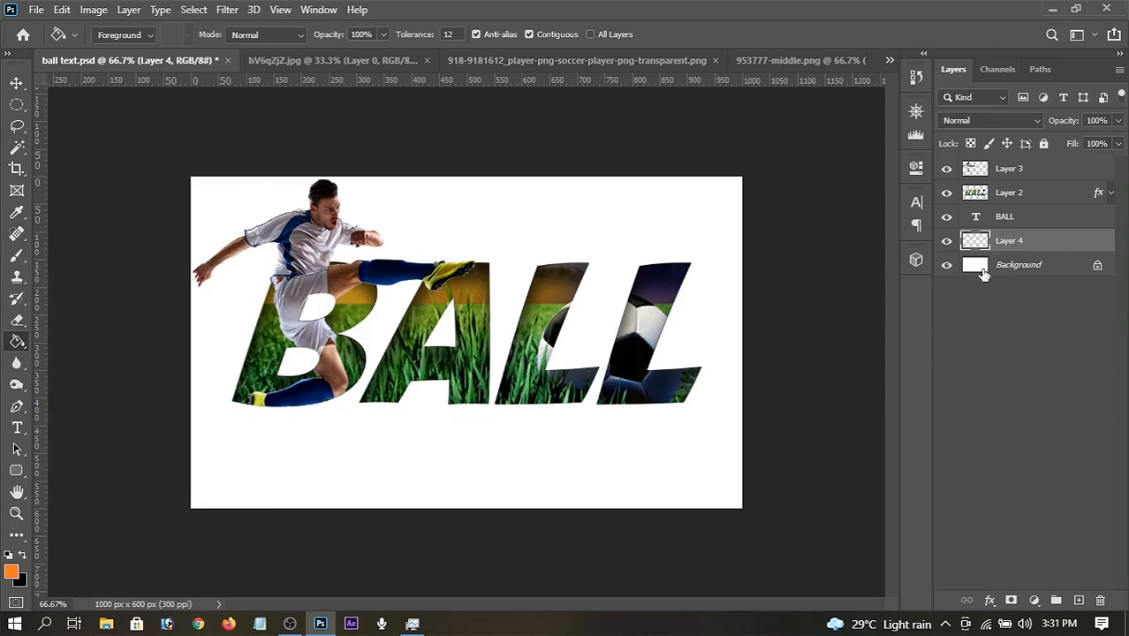
{"action": "left_click", "coordinate": [946, 242]}
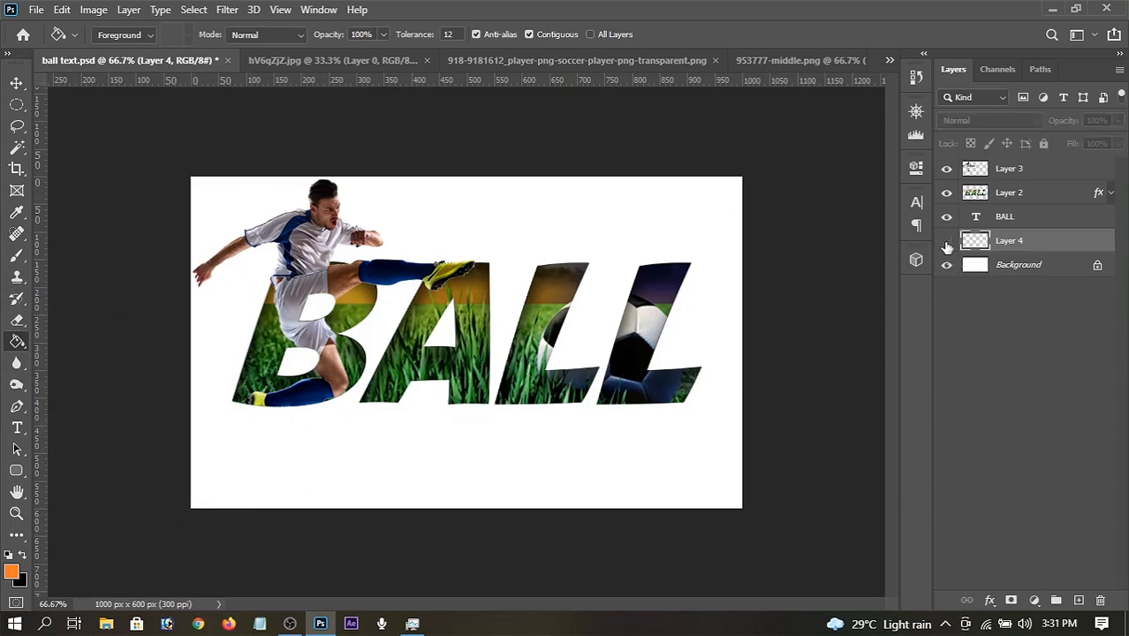
{"action": "left_click", "coordinate": [946, 243]}
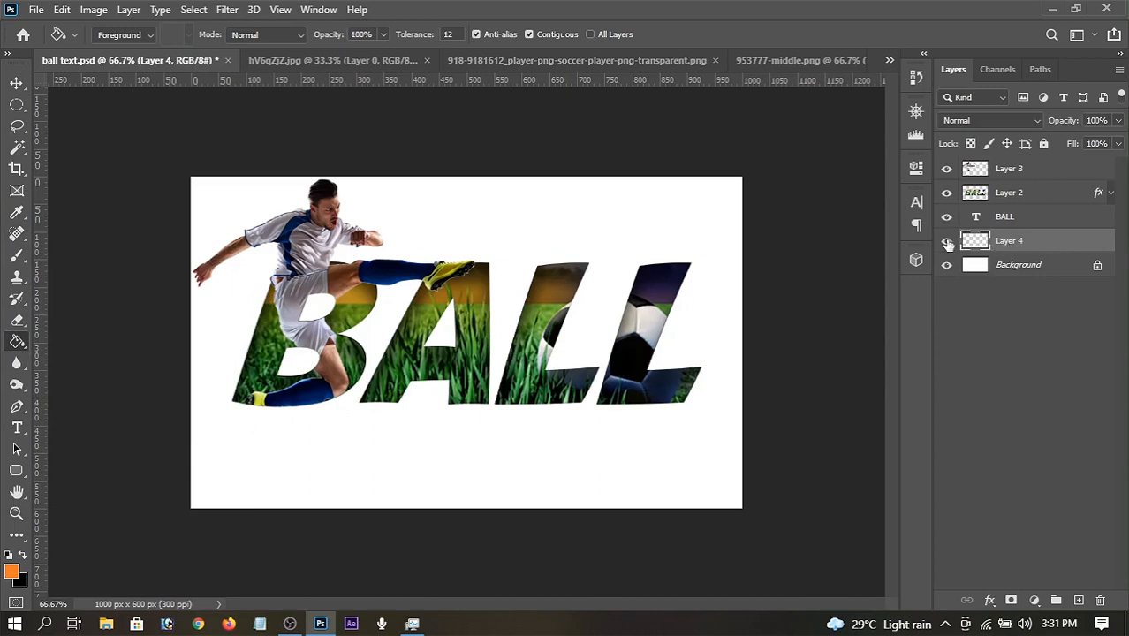
{"action": "left_click", "coordinate": [1004, 218]}
{"action": "left_click", "coordinate": [1014, 243]}
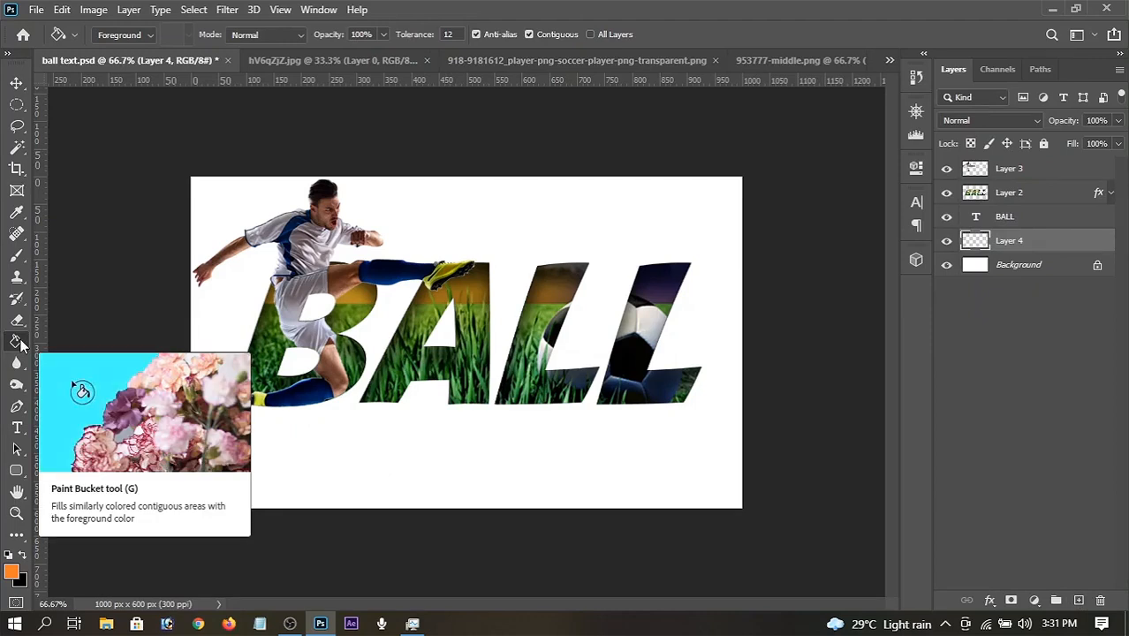
Set the foreground colour to dark green #2a8c03 and fill Layer 4 with it
{"action": "left_click", "coordinate": [12, 574]}
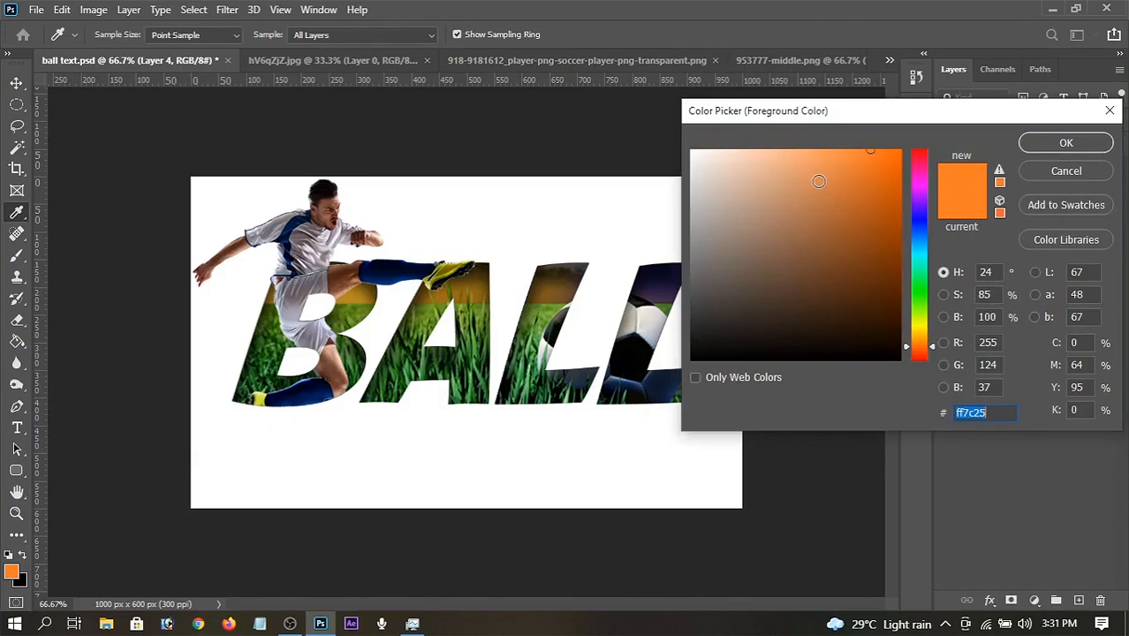
{"action": "left_click_drag", "start_coordinate": [918, 298], "coordinate": [919, 305]}
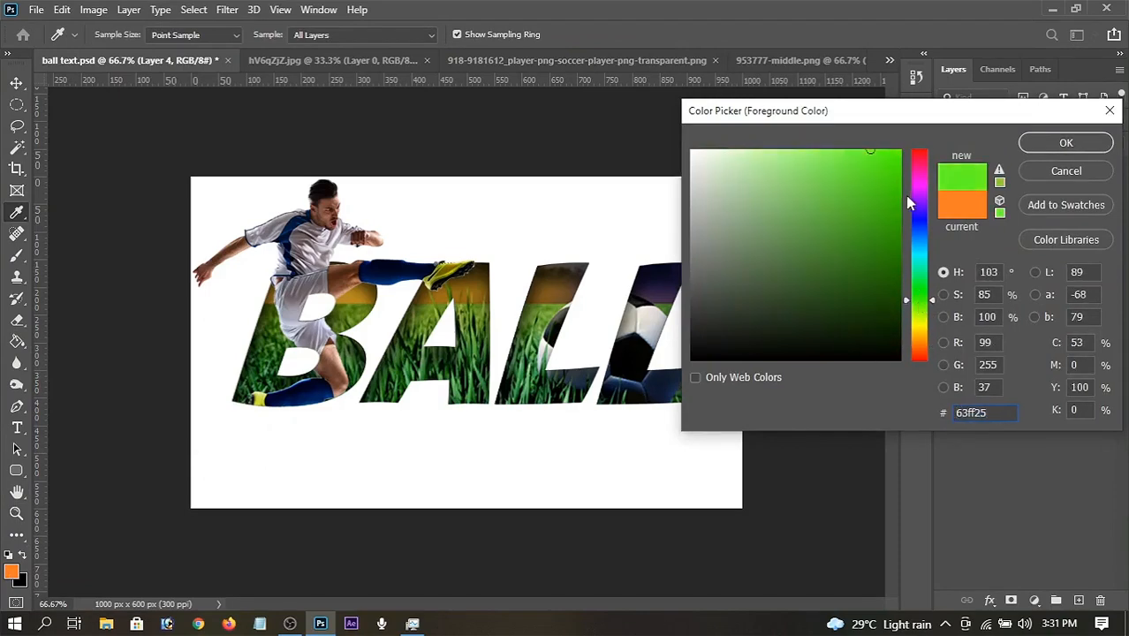
{"action": "left_click_drag", "start_coordinate": [894, 202], "coordinate": [898, 239]}
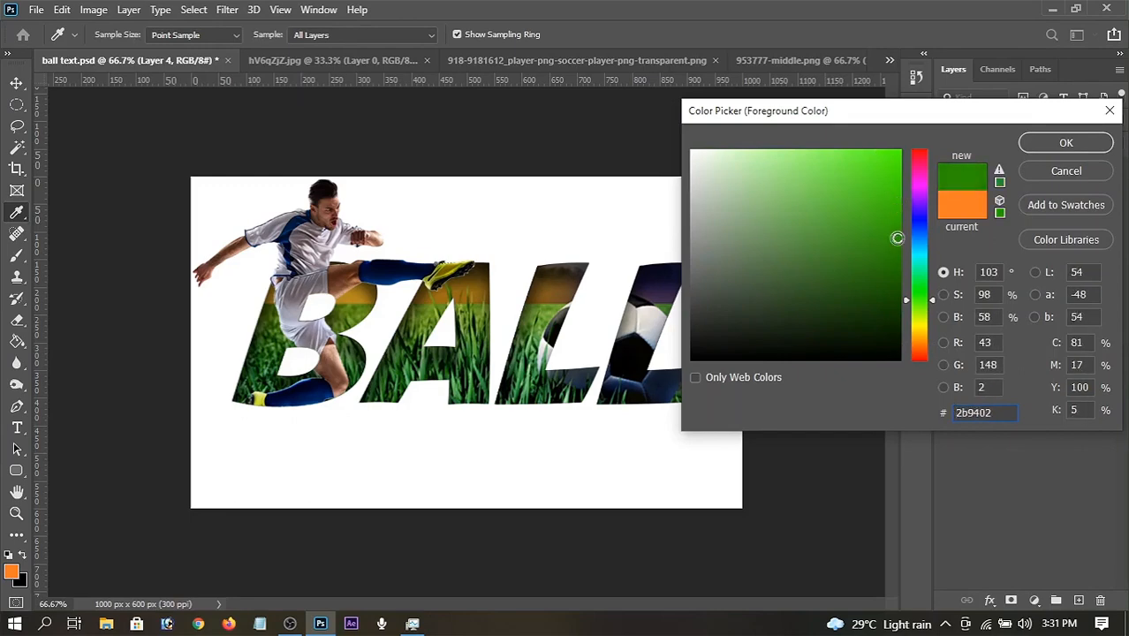
{"action": "key", "text": "g"}
{"action": "key", "text": "Return"}
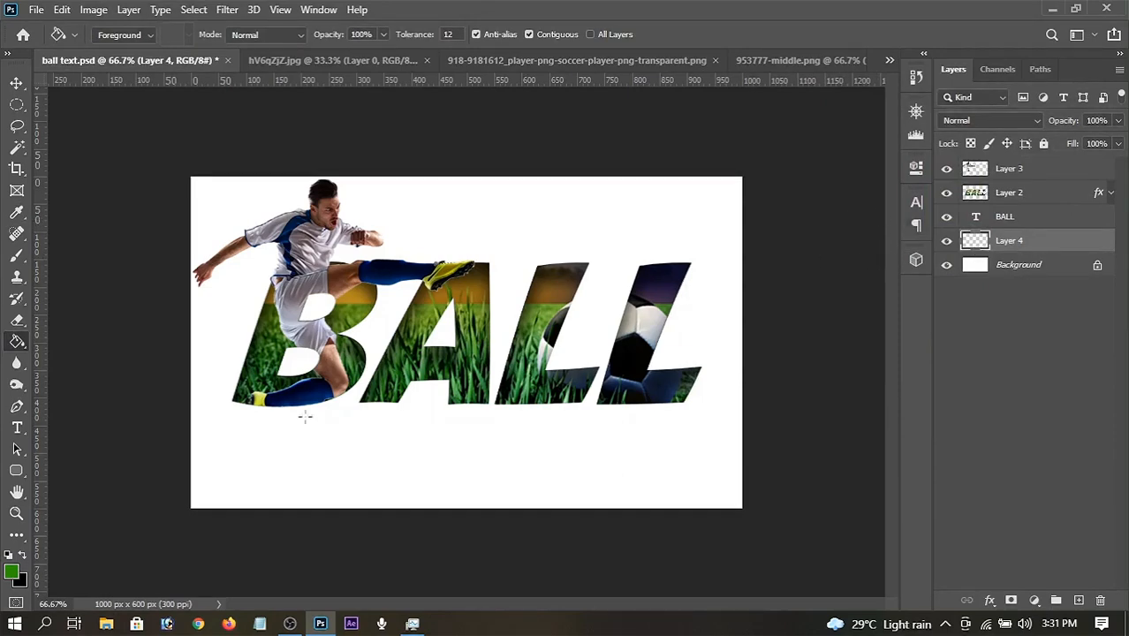
{"action": "left_click", "coordinate": [11, 574]}
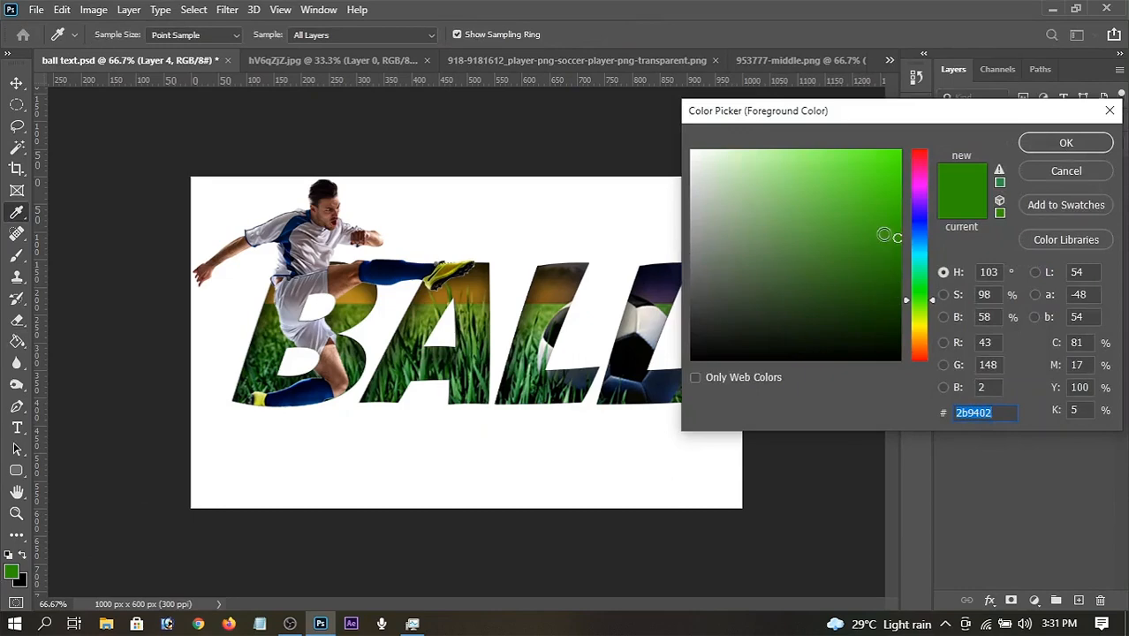
{"action": "left_click_drag", "start_coordinate": [888, 237], "coordinate": [897, 245]}
{"action": "key", "text": "Return"}
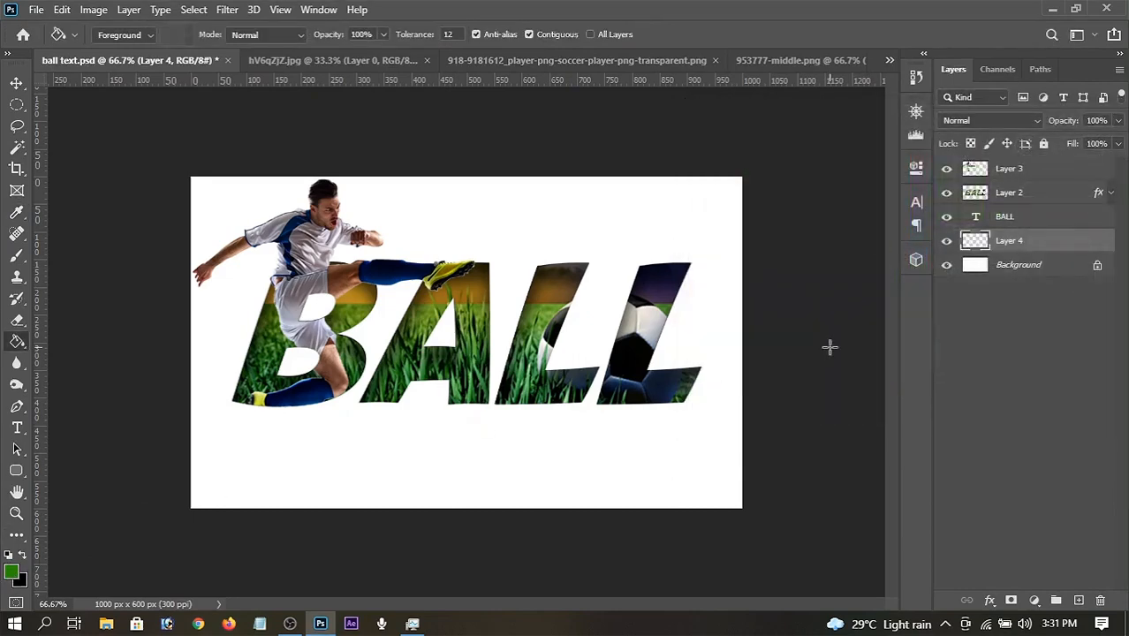
{"action": "left_click", "coordinate": [529, 315]}
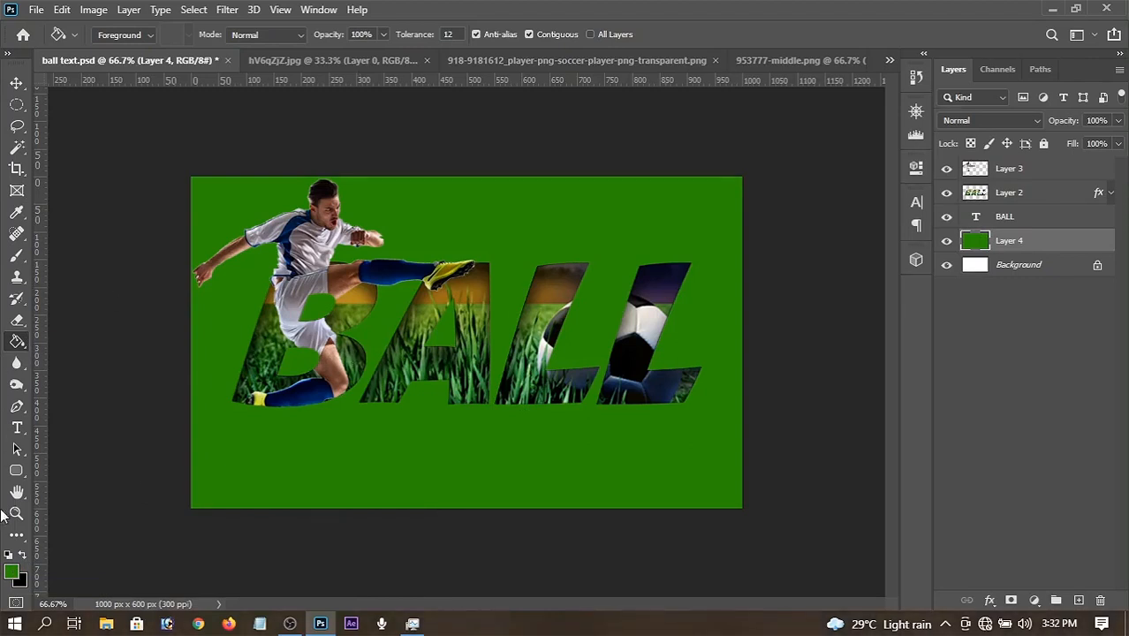
Darken the foreground green to about RGB 38, 124, 4 and refill Layer 4 with it
{"action": "left_click", "coordinate": [12, 572]}
{"action": "left_click", "coordinate": [897, 257]}
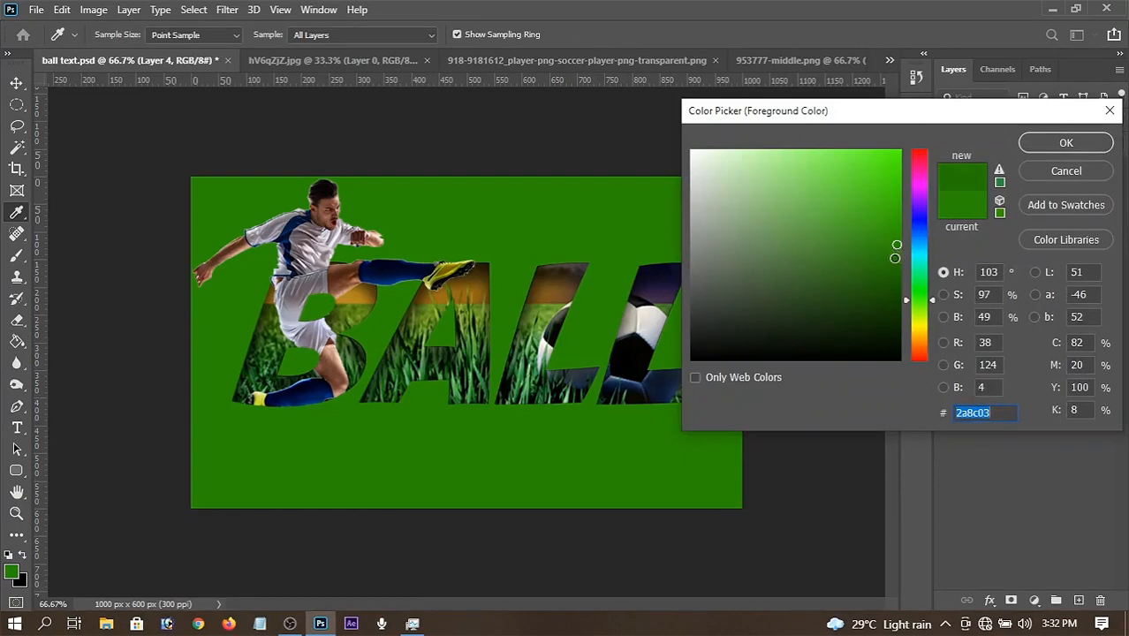
{"action": "key", "text": "Return"}
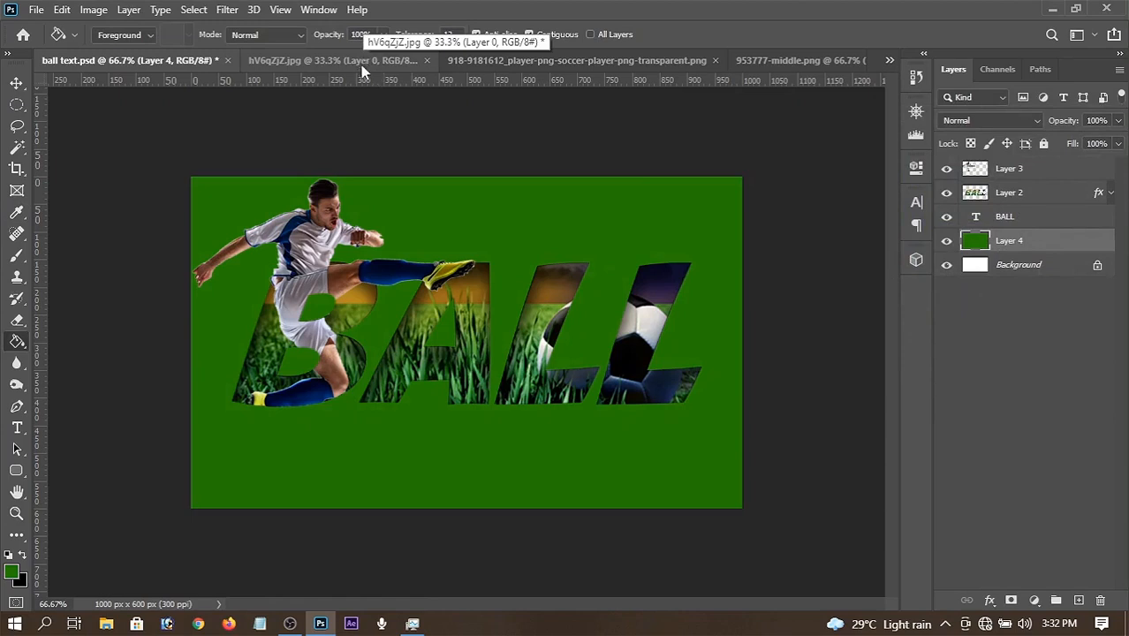
Bring the soccer ball from 953777-middle.png into ball text.psd and move its layer to the top of the stack, above Layer 3
{"action": "left_click", "coordinate": [571, 61]}
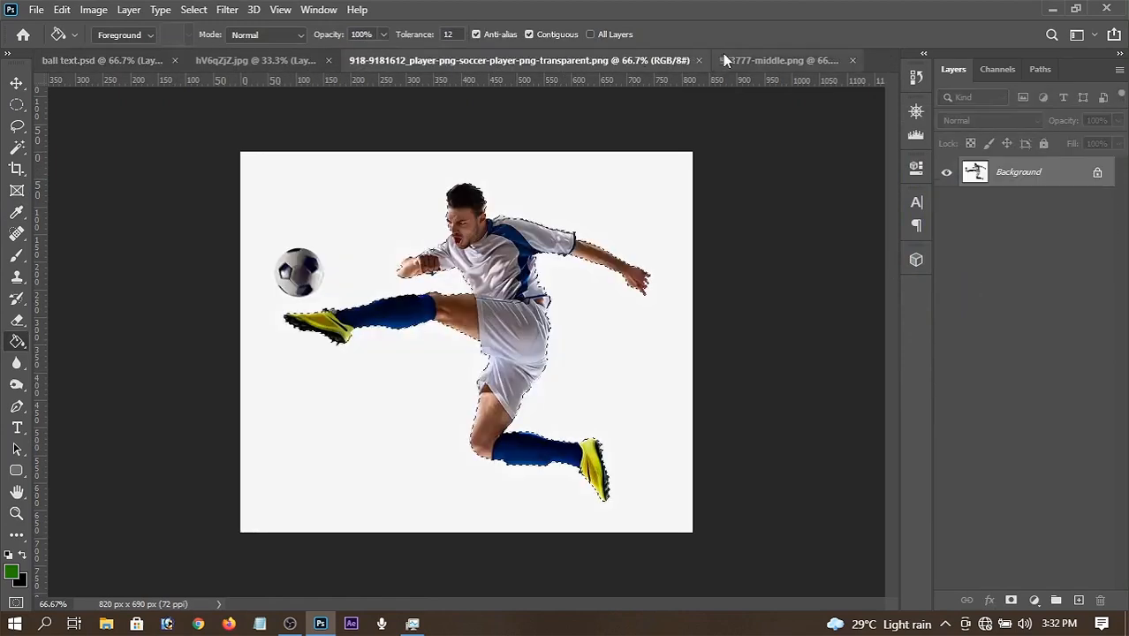
{"action": "left_click", "coordinate": [805, 64]}
{"action": "left_click", "coordinate": [16, 82]}
{"action": "left_click_drag", "start_coordinate": [486, 336], "coordinate": [595, 270]}
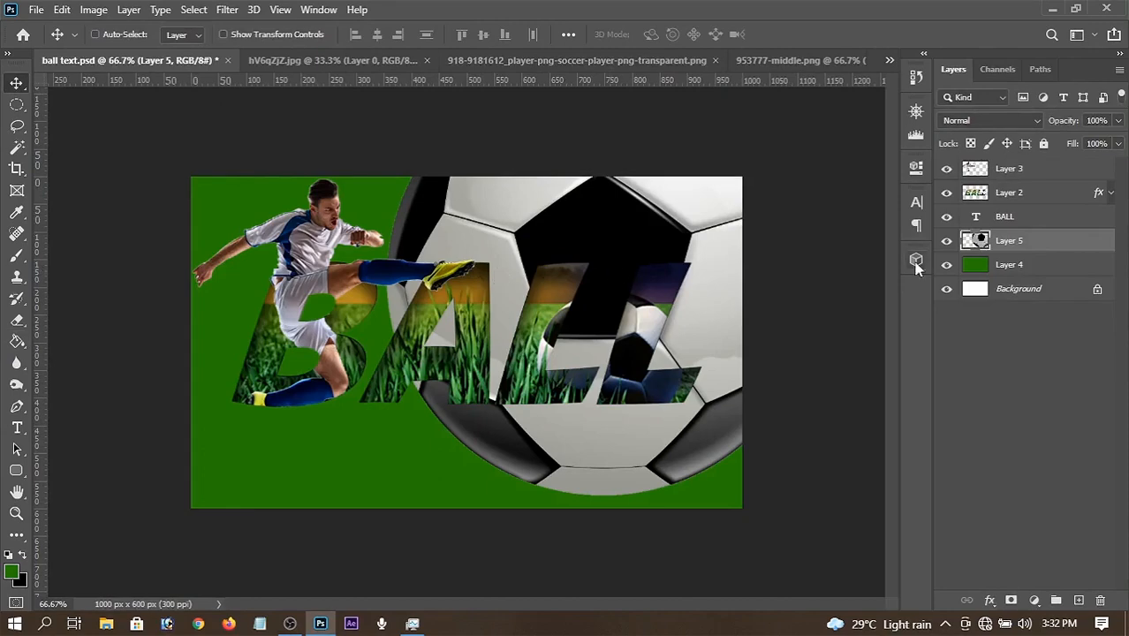
{"action": "left_click_drag", "start_coordinate": [1049, 239], "coordinate": [1030, 160]}
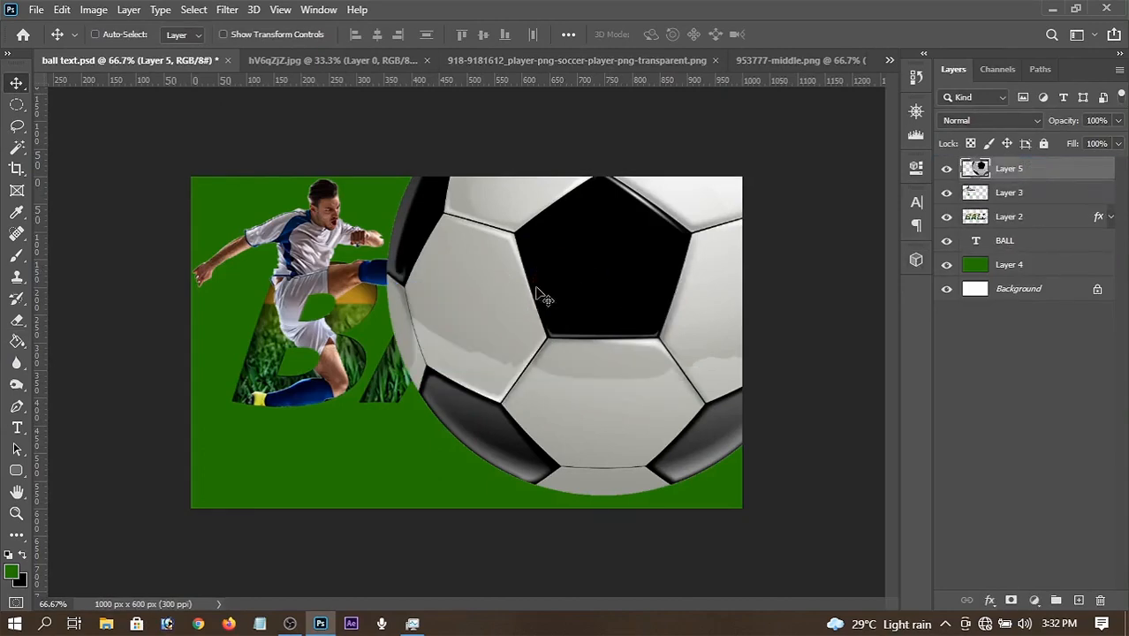
Scale the soccer ball to about 207 × 207 px and place it beside the player's raised boot, overlapping the first L
{"action": "left_click", "coordinate": [231, 34]}
{"action": "left_click_drag", "start_coordinate": [450, 155], "coordinate": [297, 278]}
{"action": "left_click_drag", "start_coordinate": [233, 189], "coordinate": [469, 475]}
{"action": "left_click_drag", "start_coordinate": [560, 530], "coordinate": [600, 276]}
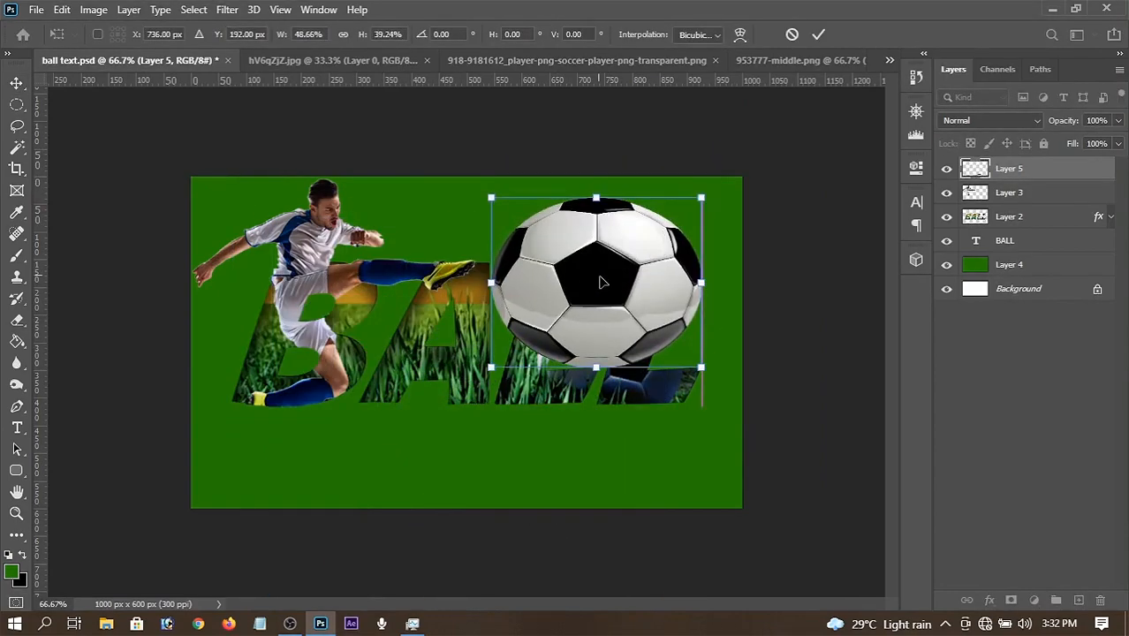
{"action": "left_click_drag", "start_coordinate": [491, 197], "coordinate": [573, 248]}
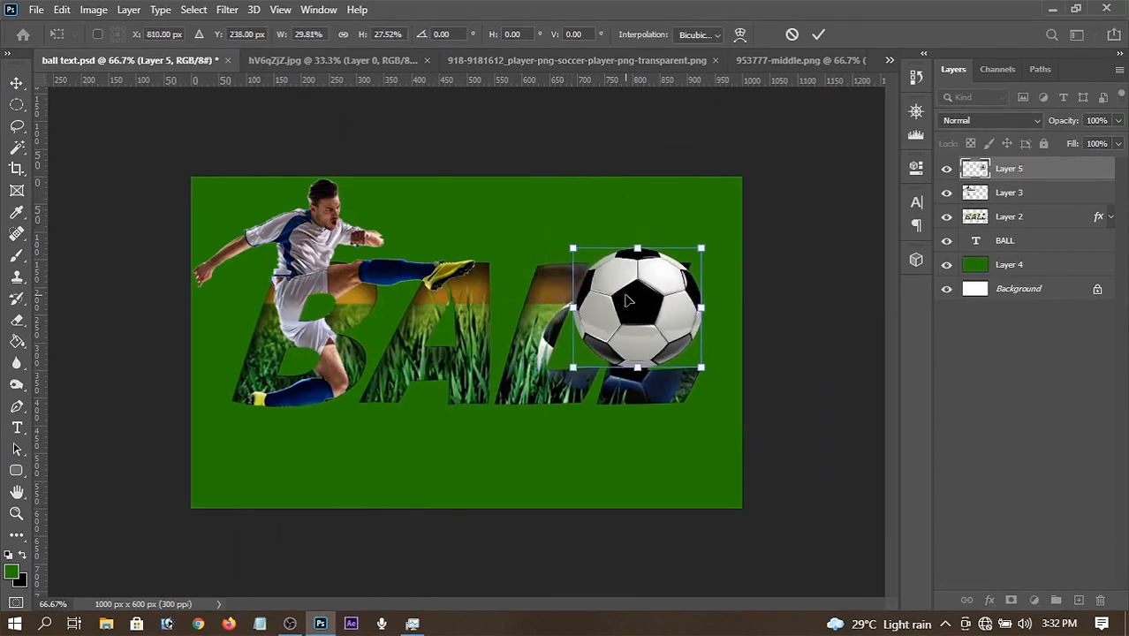
{"action": "left_click_drag", "start_coordinate": [627, 300], "coordinate": [539, 251]}
{"action": "left_click_drag", "start_coordinate": [615, 197], "coordinate": [598, 206]}
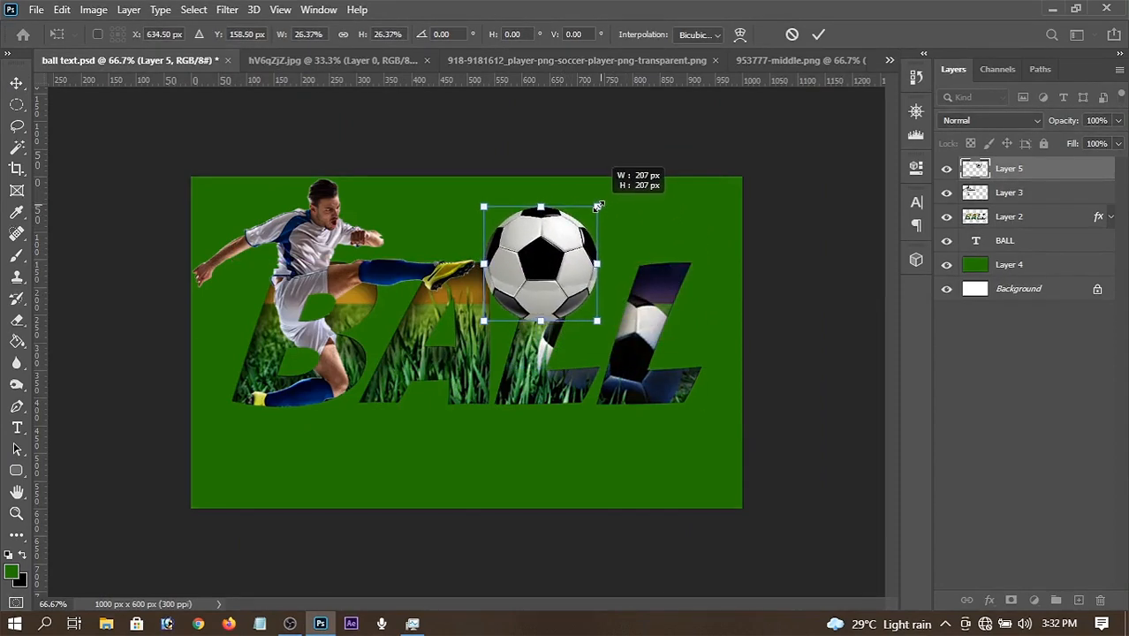
{"action": "left_click", "coordinate": [818, 34]}
{"action": "left_click", "coordinate": [810, 62]}
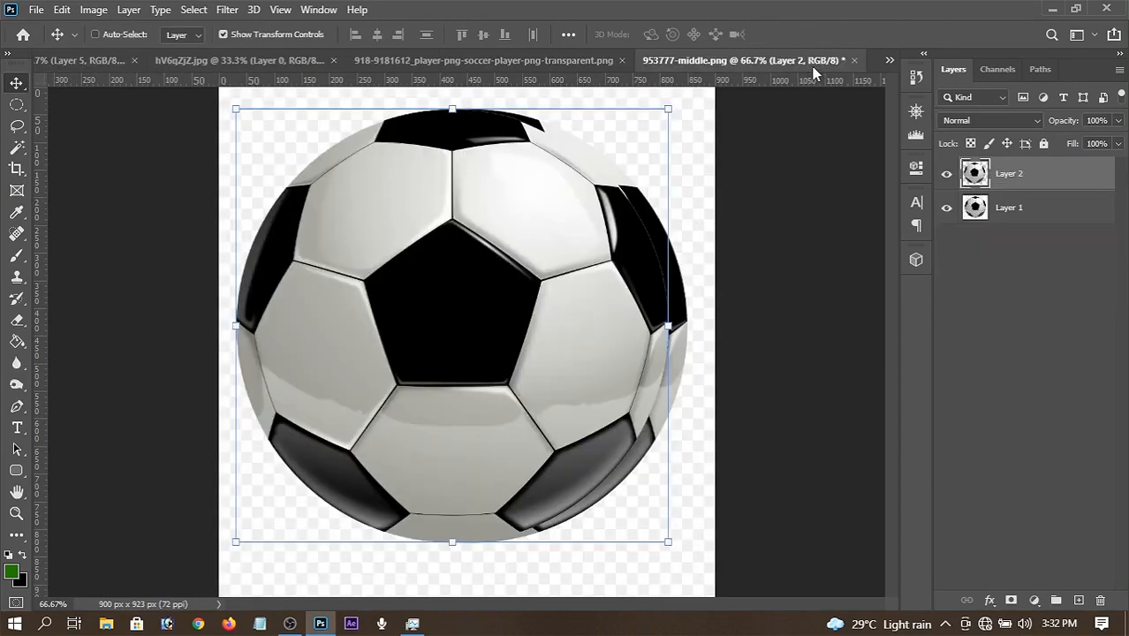
{"action": "mouse_move", "coordinate": [499, 231]}
{"action": "left_mouse_down"}
{"action": "mouse_move", "coordinate": [365, 183]}
{"action": "mouse_move", "coordinate": [511, 239]}
{"action": "left_mouse_up"}
{"action": "left_click", "coordinate": [70, 64]}
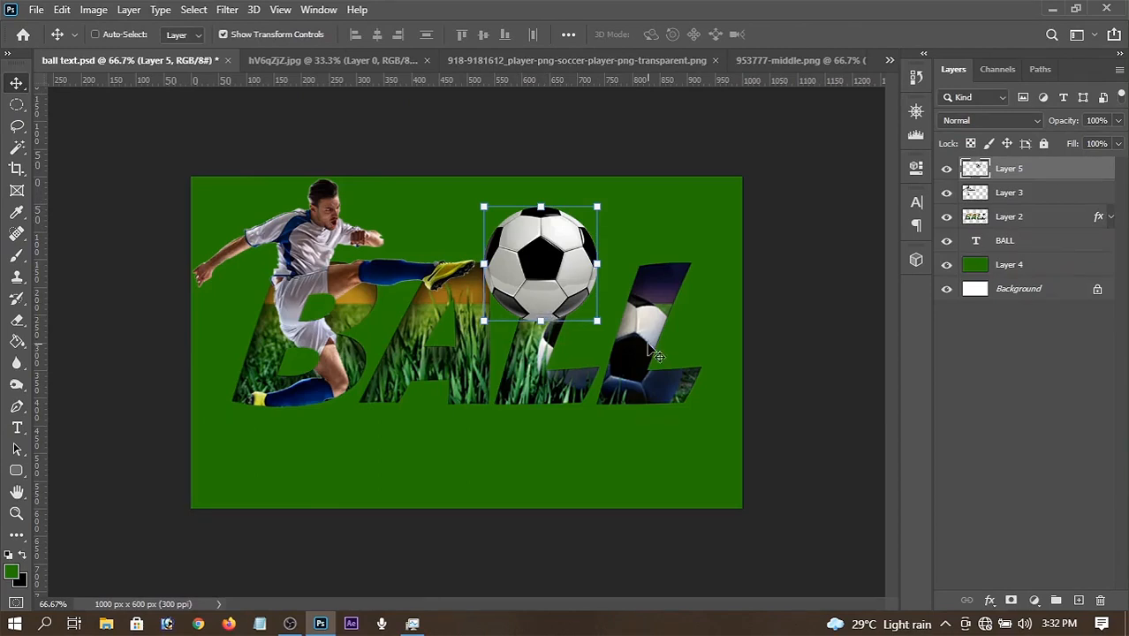
Shrink the soccer ball to about 91% width and 88% height, rest it on top of the first L, and hide the transform controls
{"action": "key", "text": "ctrl+t"}
{"action": "left_click_drag", "start_coordinate": [598, 325], "coordinate": [592, 259]}
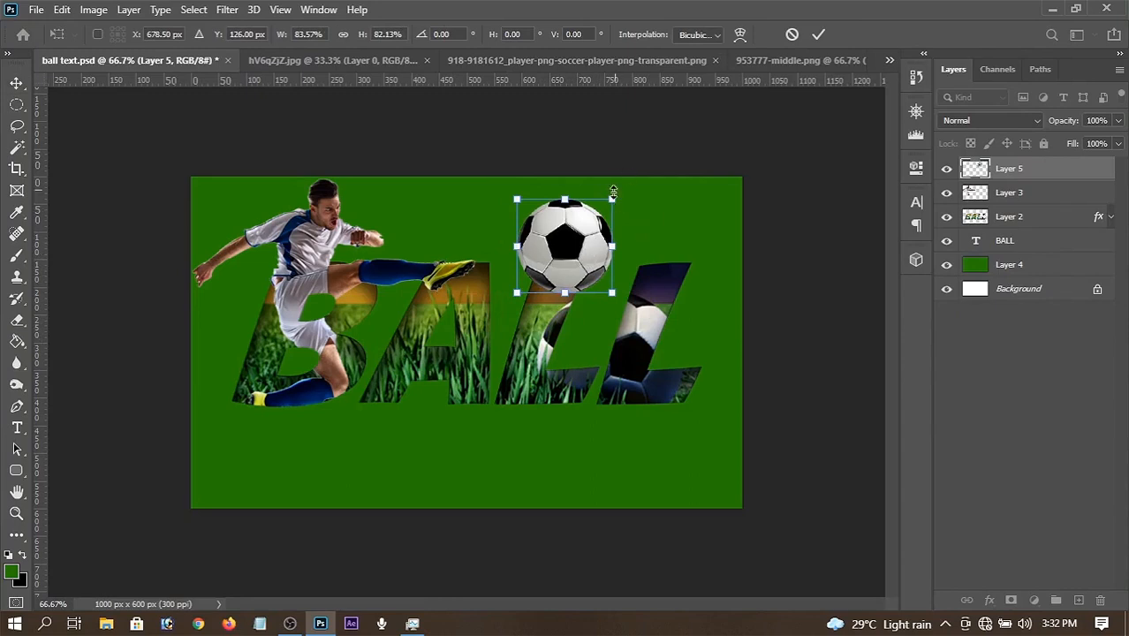
{"action": "left_click_drag", "start_coordinate": [612, 193], "coordinate": [620, 187]}
{"action": "left_click_drag", "start_coordinate": [565, 243], "coordinate": [549, 242]}
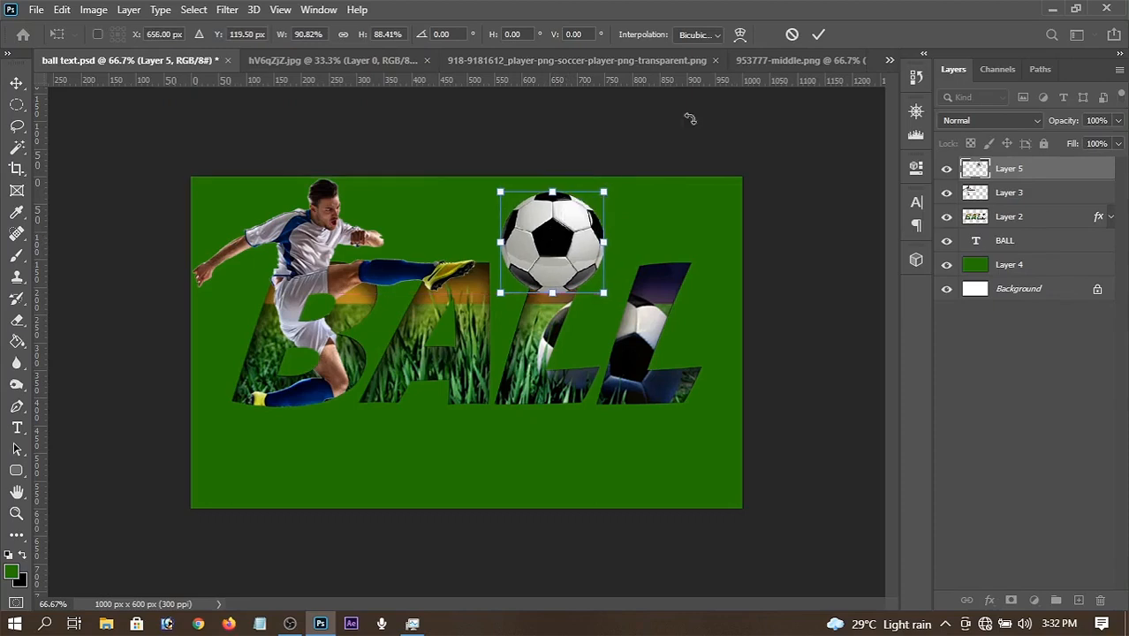
{"action": "left_click", "coordinate": [819, 35]}
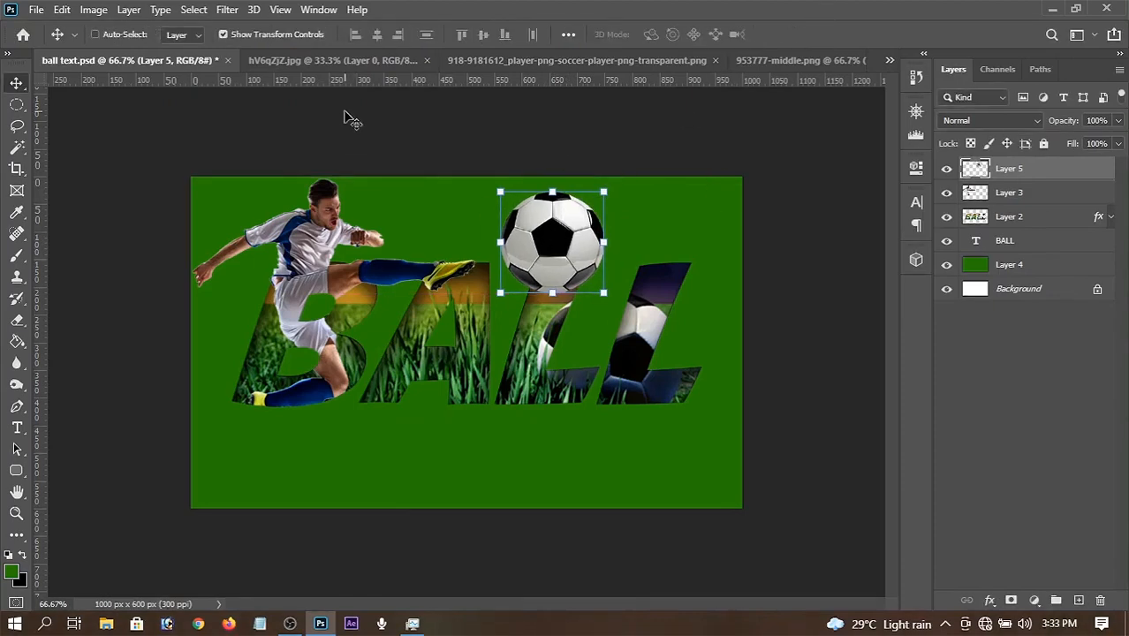
{"action": "left_click", "coordinate": [277, 35]}
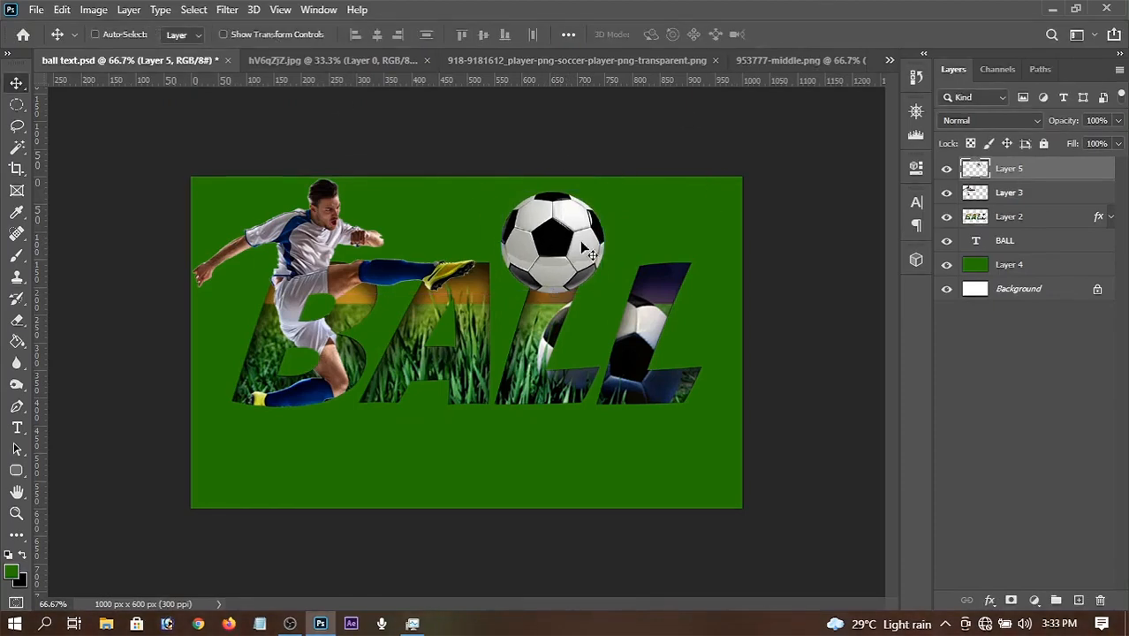
Add a white outside Stroke of about 4 px to the BALL letters on Layer 2 and apply it
{"action": "left_click", "coordinate": [1033, 245]}
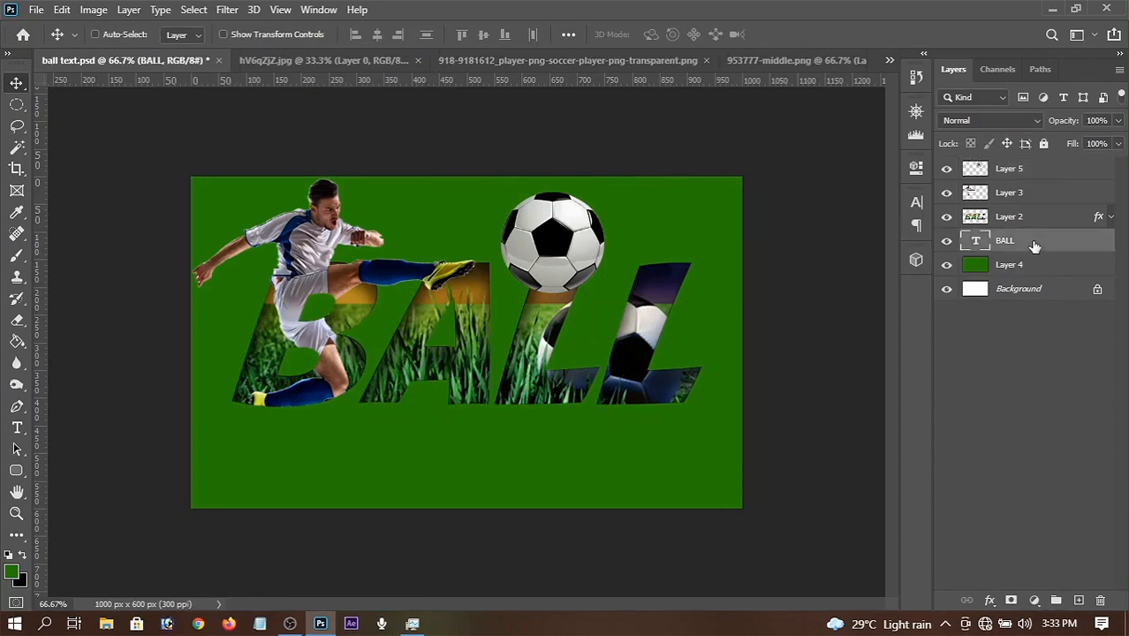
{"action": "left_click", "coordinate": [1039, 219]}
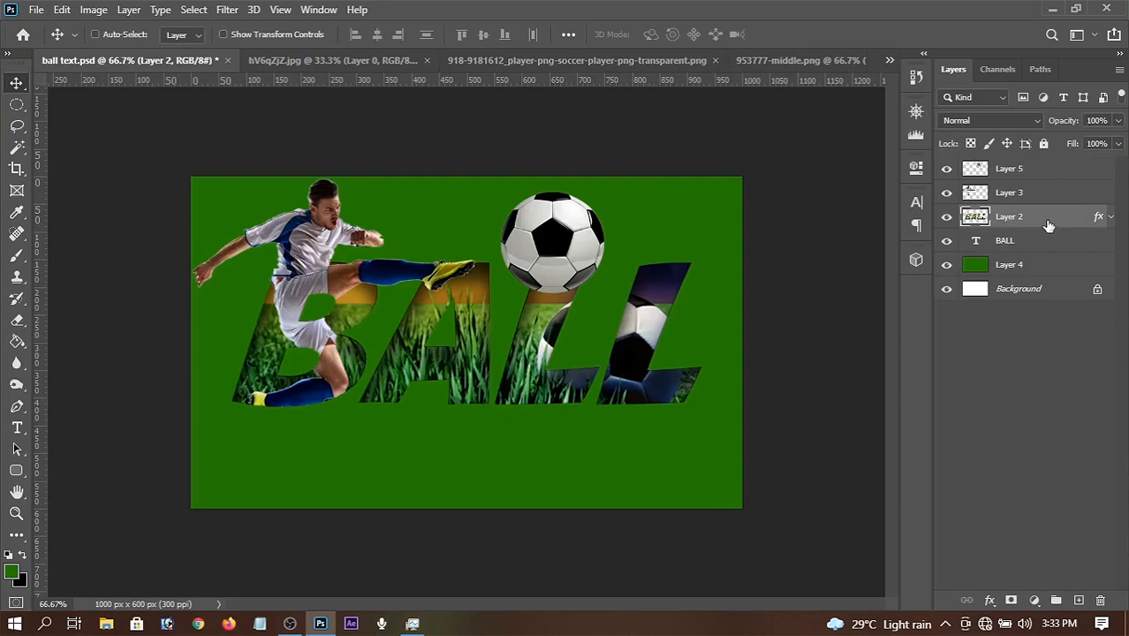
{"action": "double_click", "coordinate": [1047, 225]}
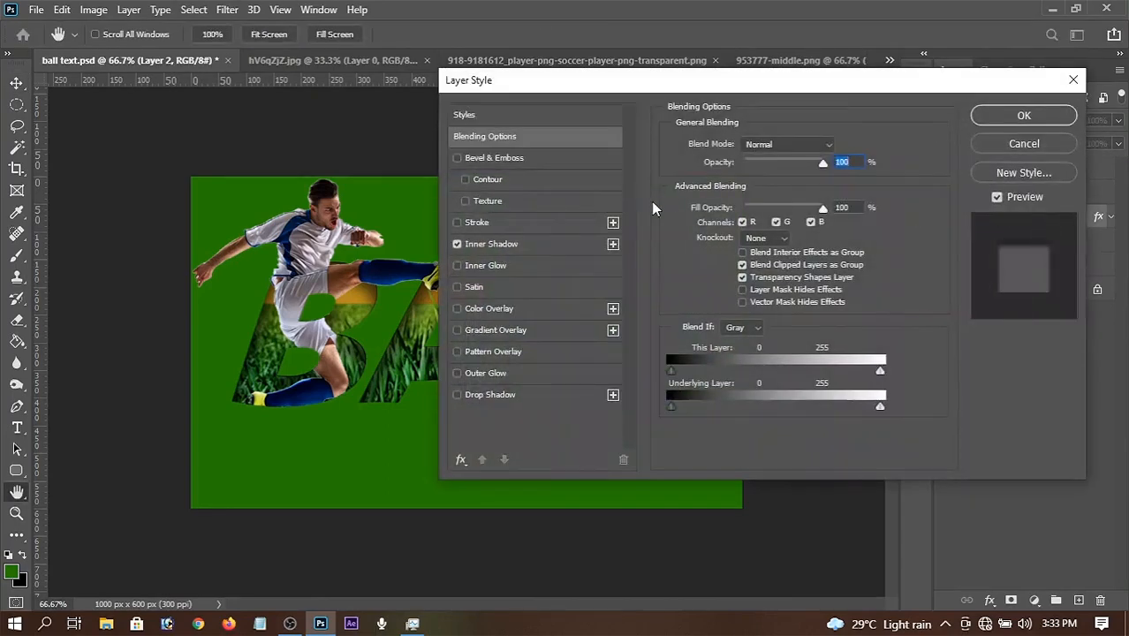
{"action": "left_click_drag", "start_coordinate": [531, 85], "coordinate": [644, 89]}
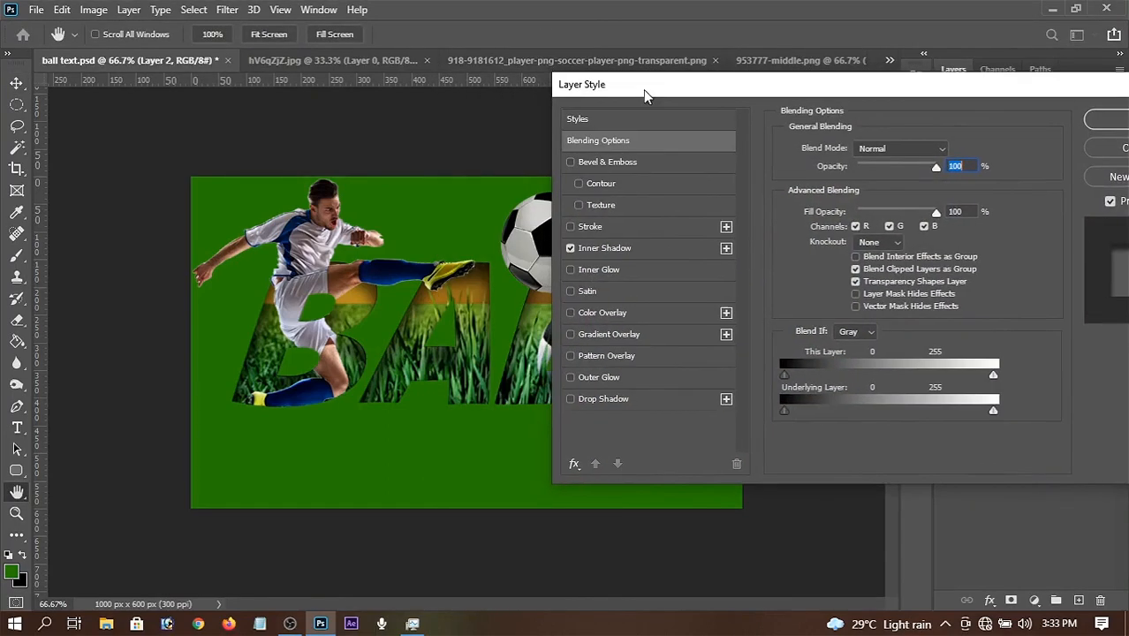
{"action": "left_click", "coordinate": [622, 227]}
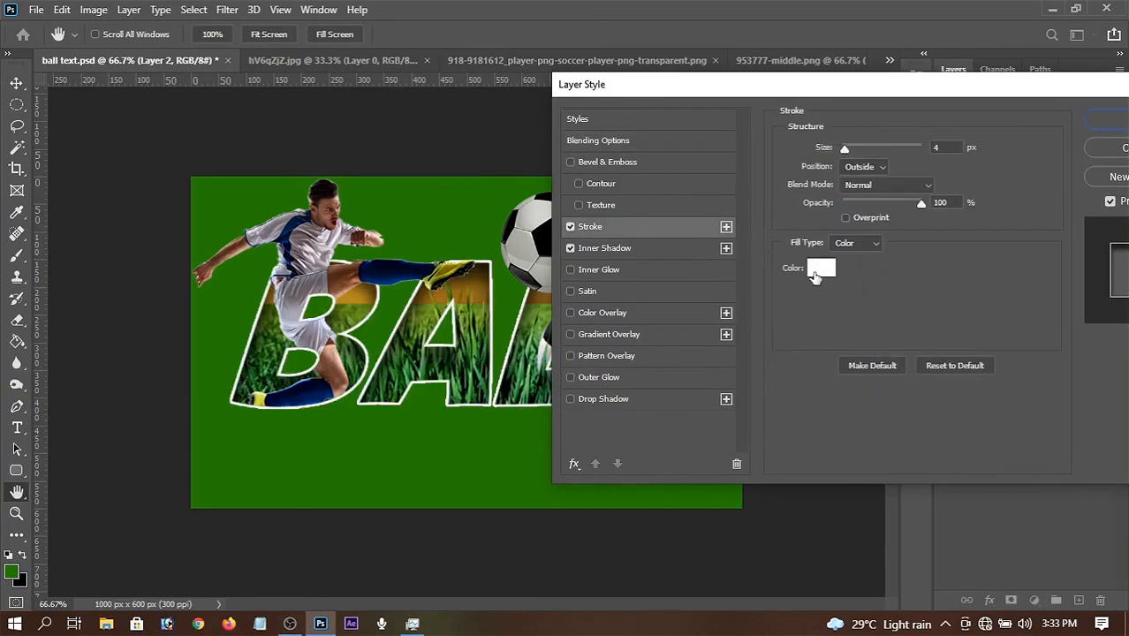
{"action": "left_click", "coordinate": [815, 276]}
{"action": "key", "text": "Escape"}
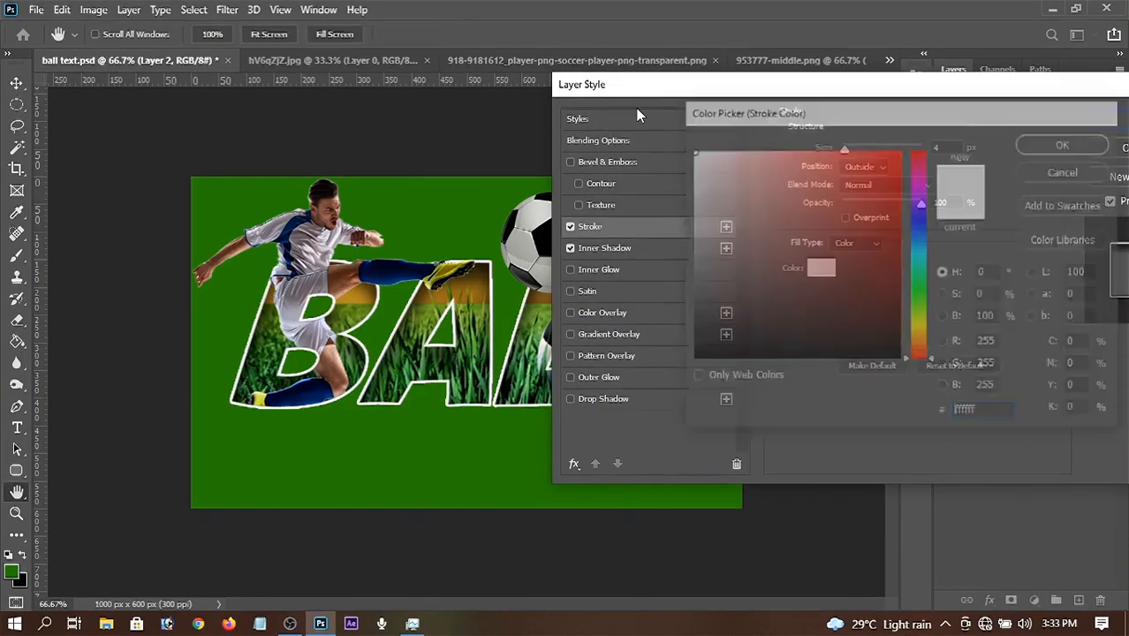
{"action": "left_click_drag", "start_coordinate": [666, 104], "coordinate": [814, 113]}
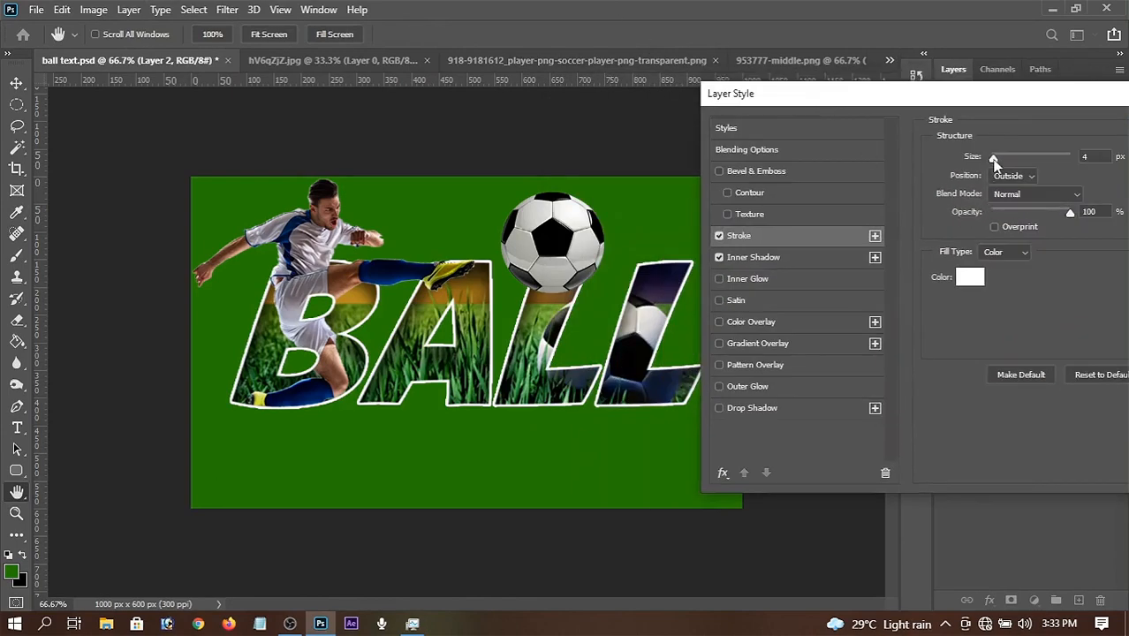
{"action": "left_click_drag", "start_coordinate": [994, 159], "coordinate": [993, 159]}
{"action": "key", "text": "Return"}
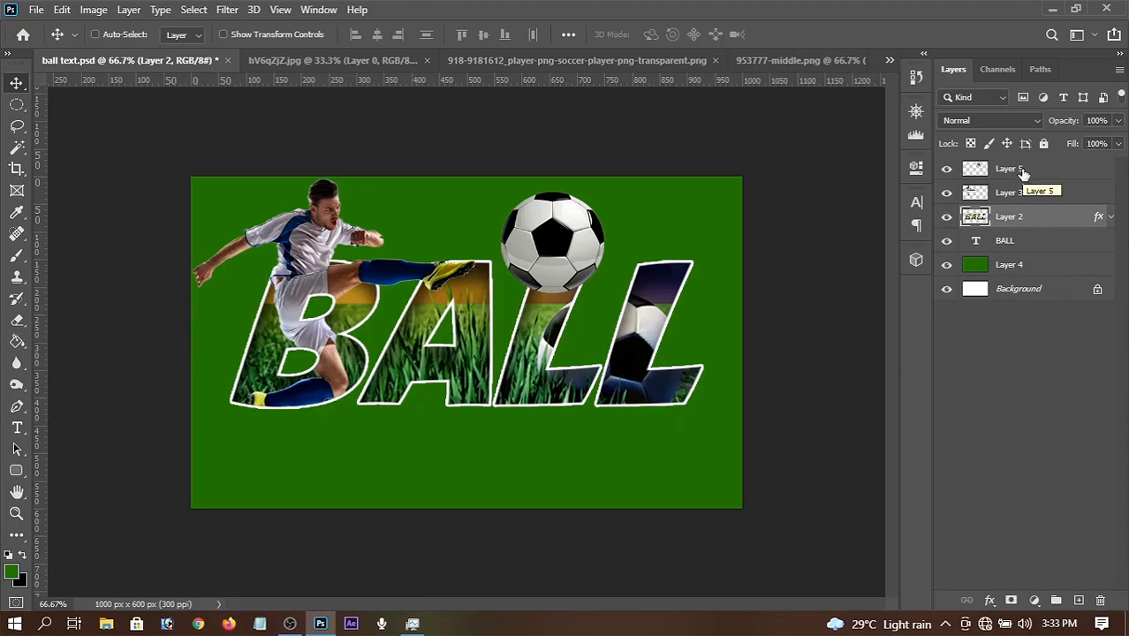
Add a black Multiply Drop Shadow to the BALL letters on Layer 2 with 58% opacity, 114° angle and 30 px distance, and apply it
{"action": "double_click", "coordinate": [1045, 219]}
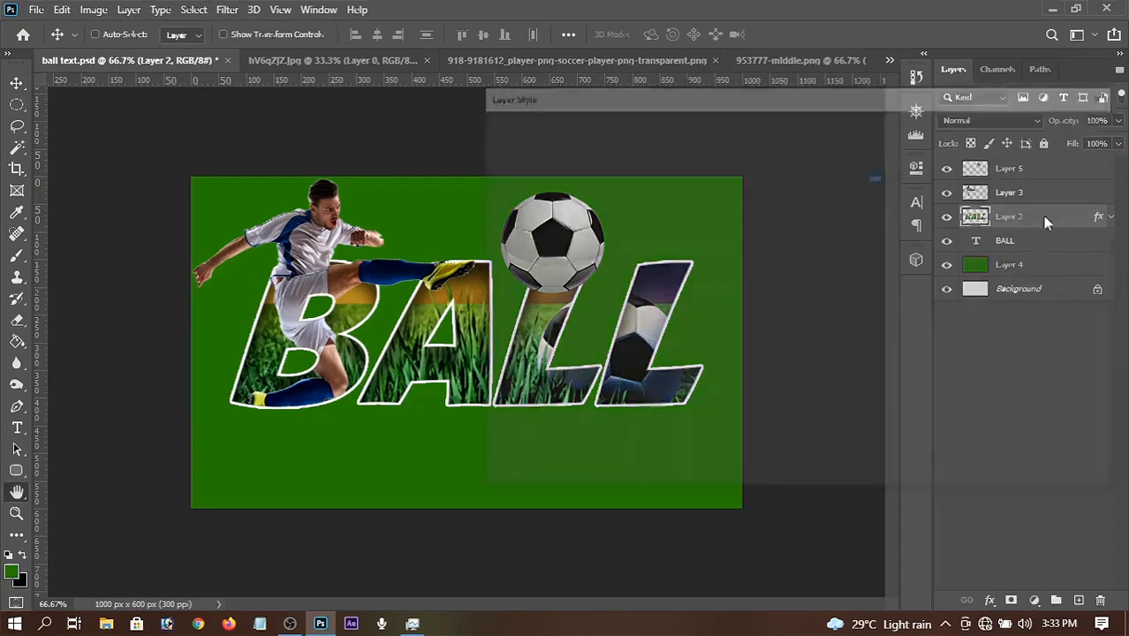
{"action": "left_click_drag", "start_coordinate": [606, 99], "coordinate": [689, 95]}
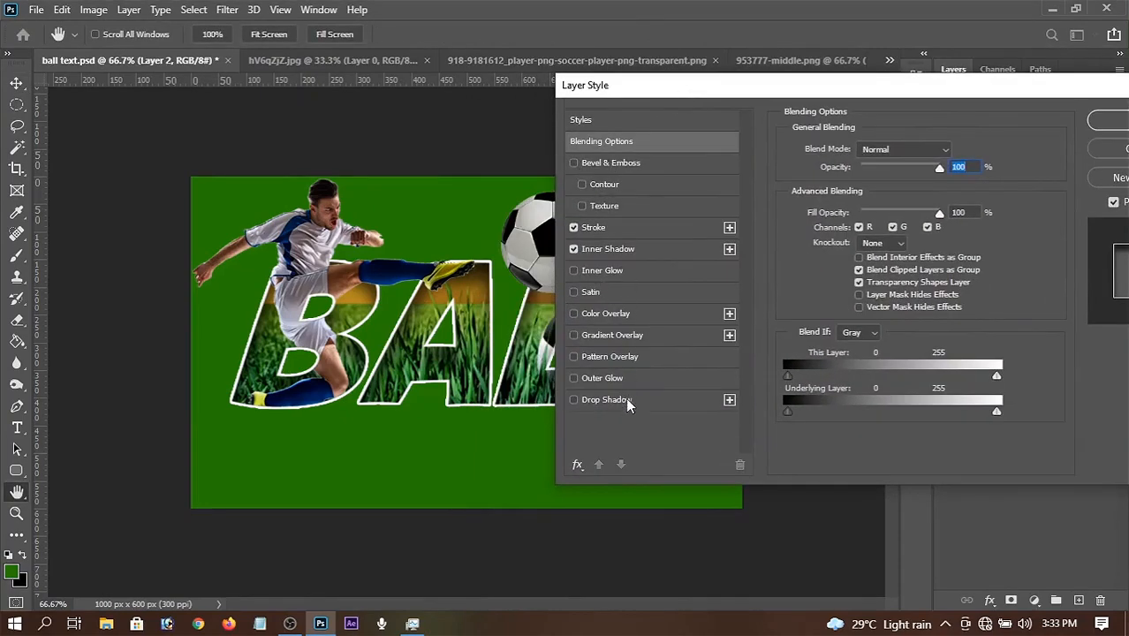
{"action": "left_click", "coordinate": [649, 399]}
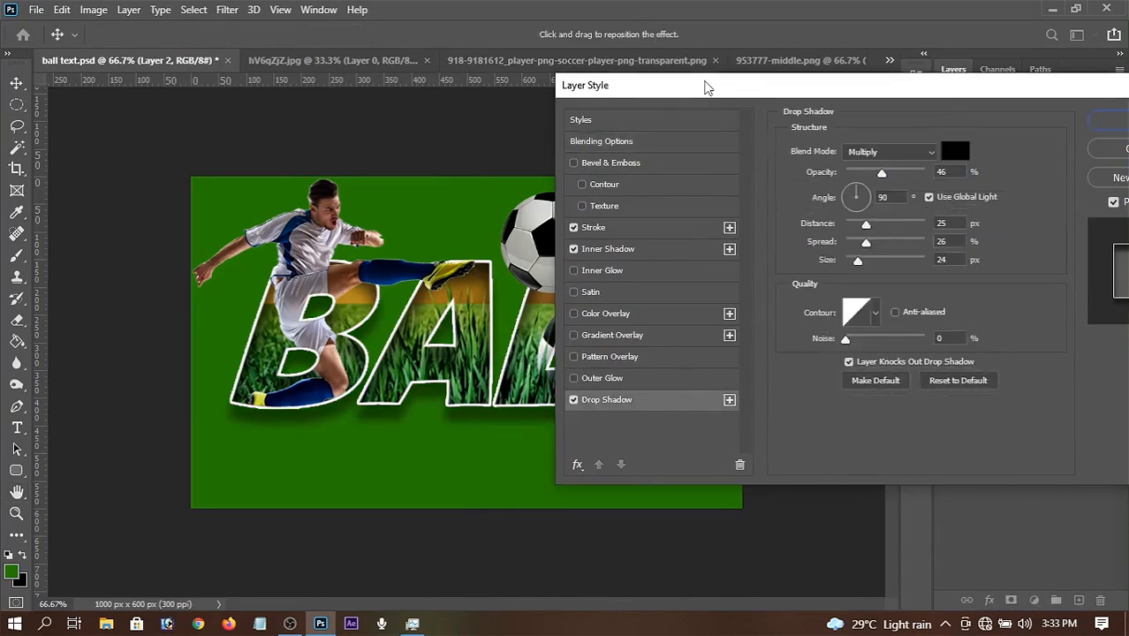
{"action": "left_click_drag", "start_coordinate": [705, 86], "coordinate": [873, 86]}
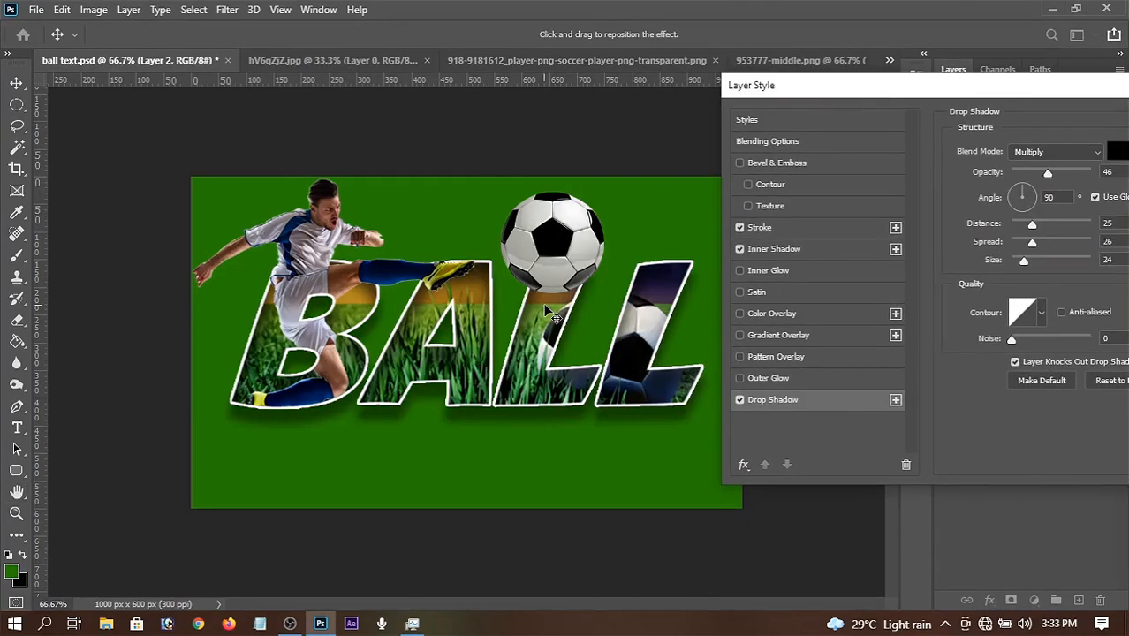
{"action": "left_click_drag", "start_coordinate": [548, 307], "coordinate": [558, 311]}
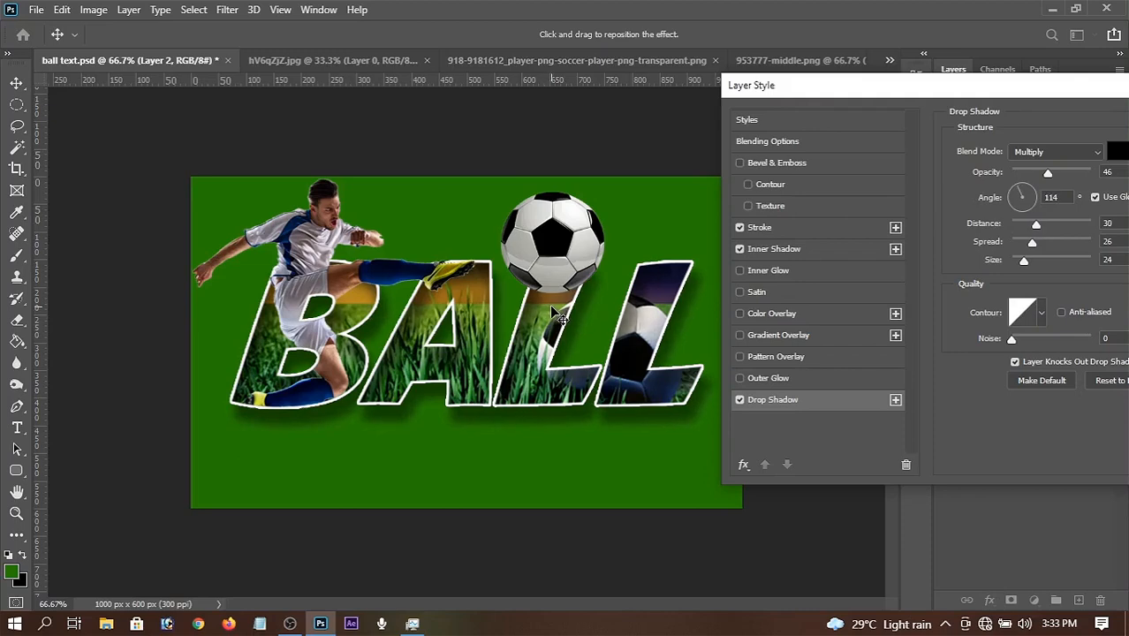
{"action": "left_click_drag", "start_coordinate": [1051, 172], "coordinate": [1058, 172]}
{"action": "left_click_drag", "start_coordinate": [973, 90], "coordinate": [806, 80]}
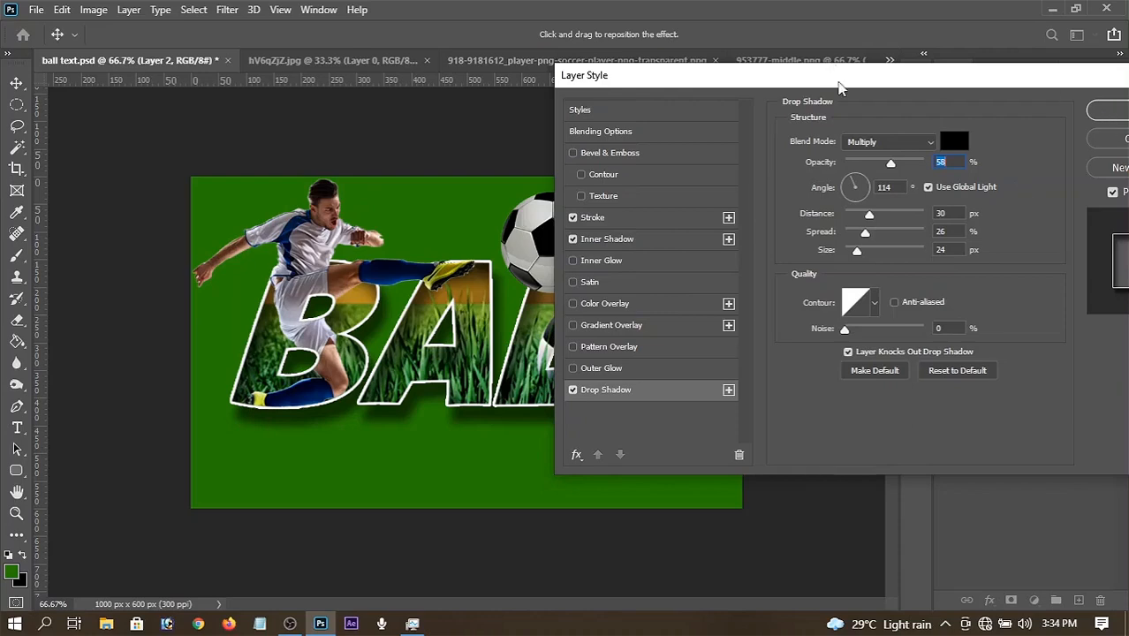
{"action": "left_click", "coordinate": [1095, 112]}
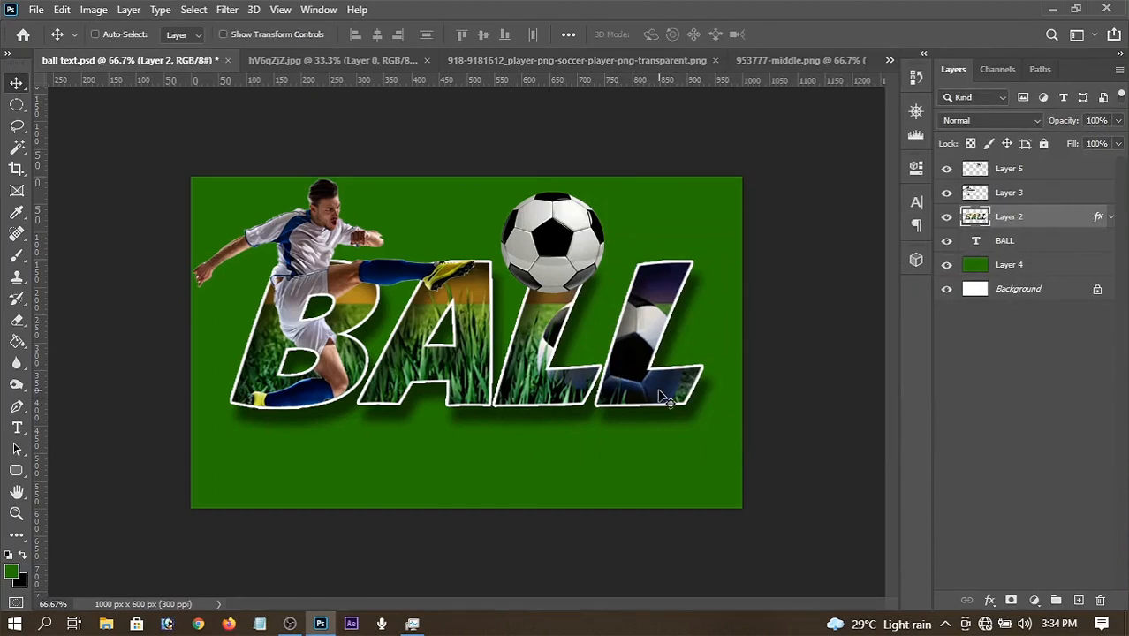
Duplicate the soccer ball layer, Layer 5, within ball text.psd, keeping the default copy name
{"action": "left_click", "coordinate": [1018, 175]}
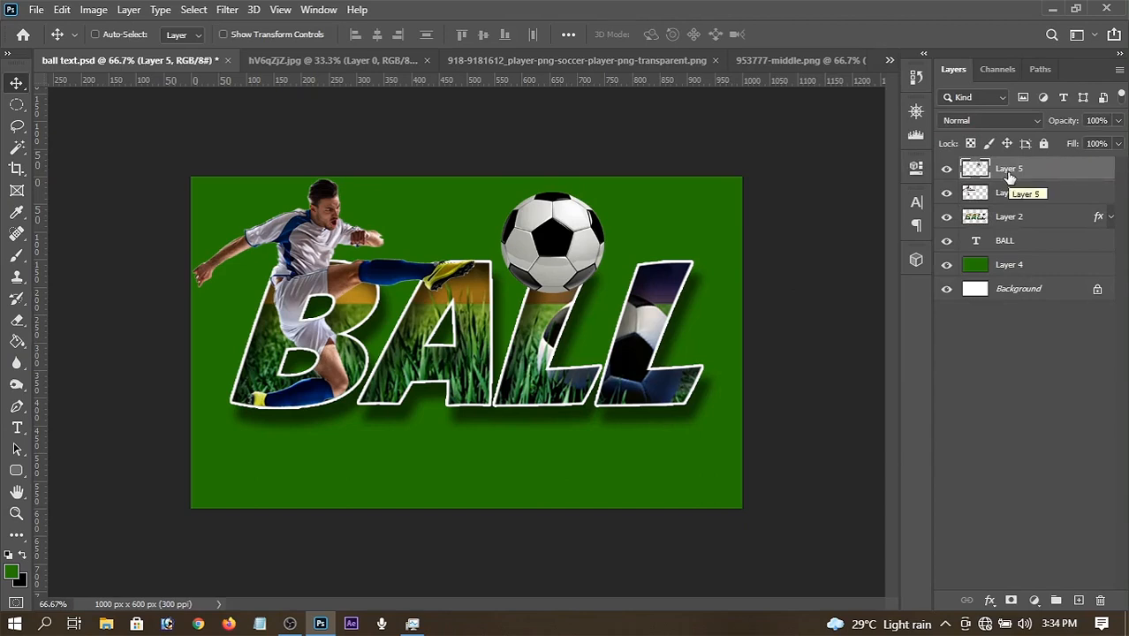
{"action": "left_click", "coordinate": [947, 168]}
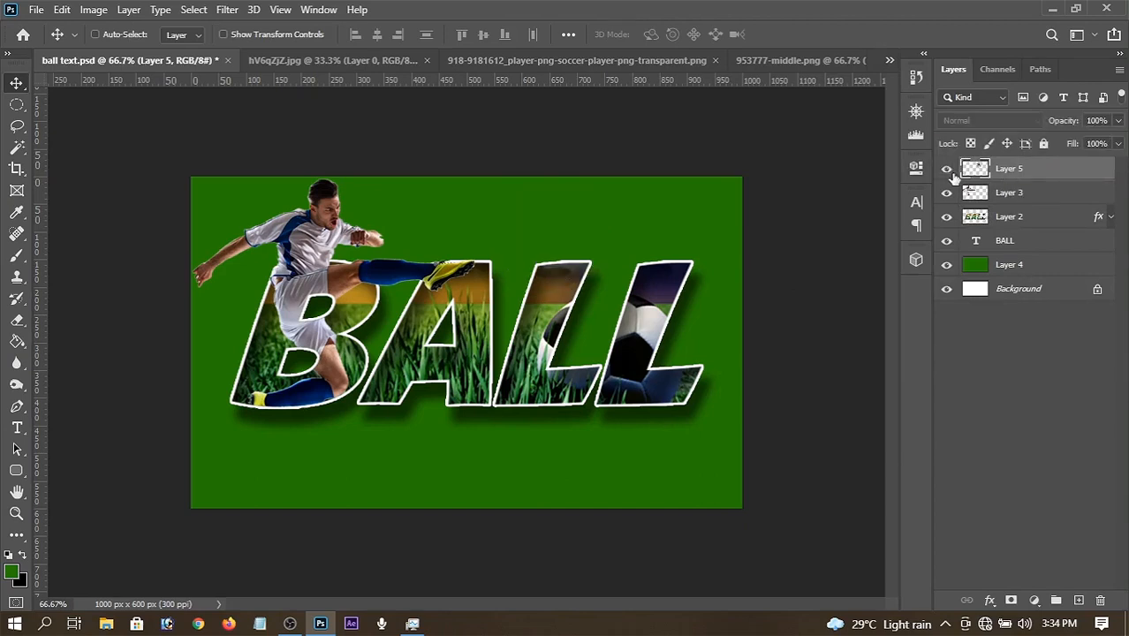
{"action": "left_click", "coordinate": [946, 169]}
{"action": "left_click", "coordinate": [946, 169]}
{"action": "left_click", "coordinate": [946, 169]}
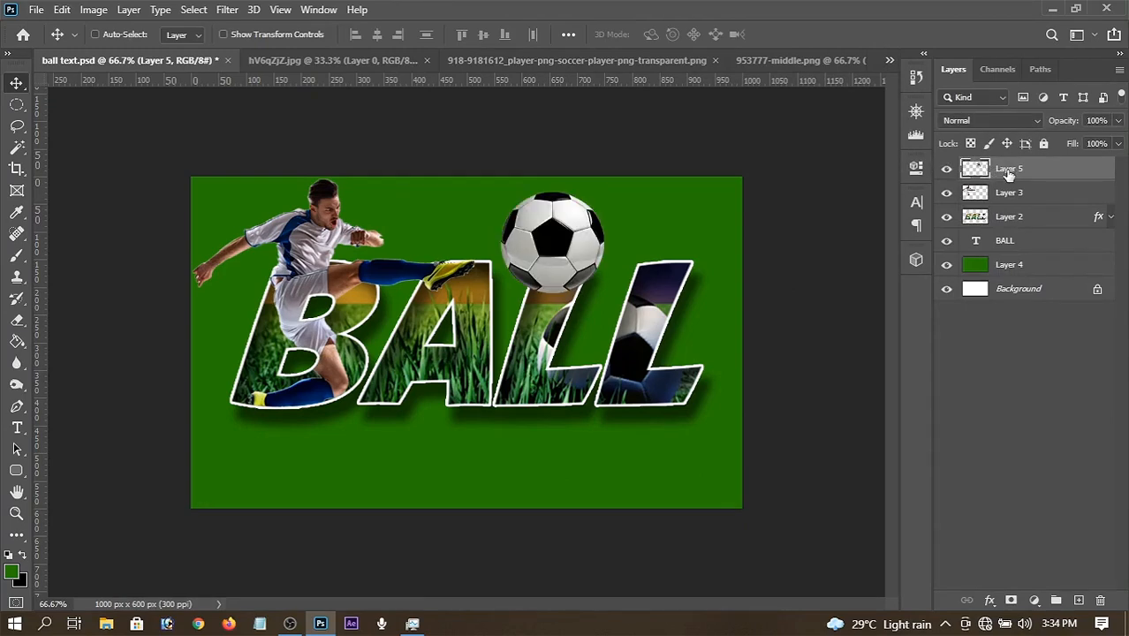
{"action": "right_click", "coordinate": [1009, 174]}
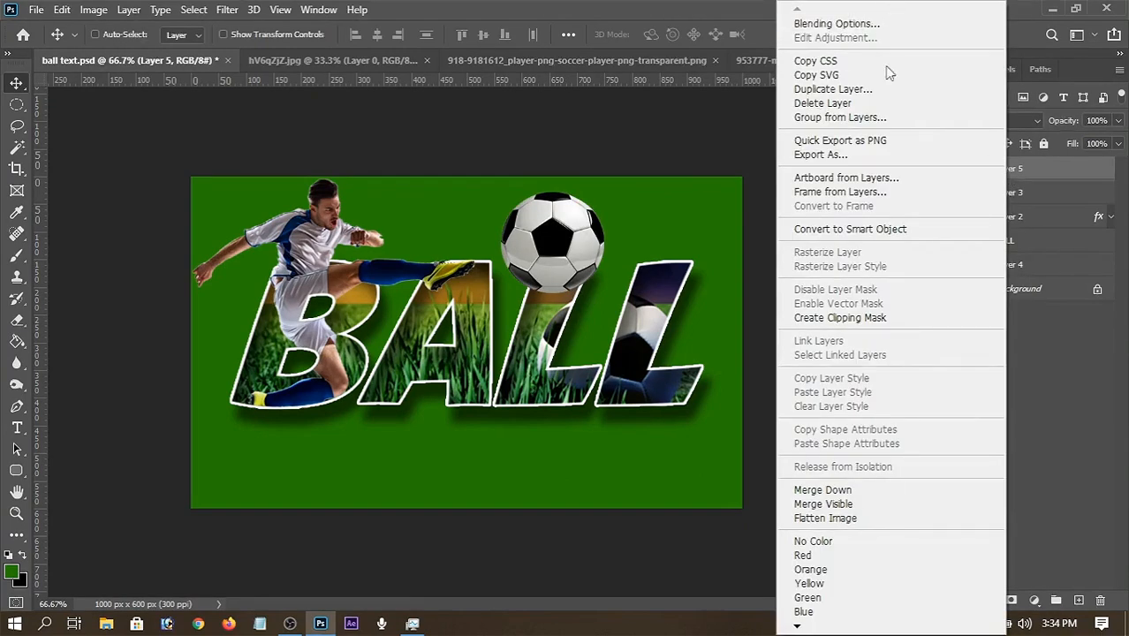
{"action": "left_click", "coordinate": [901, 94]}
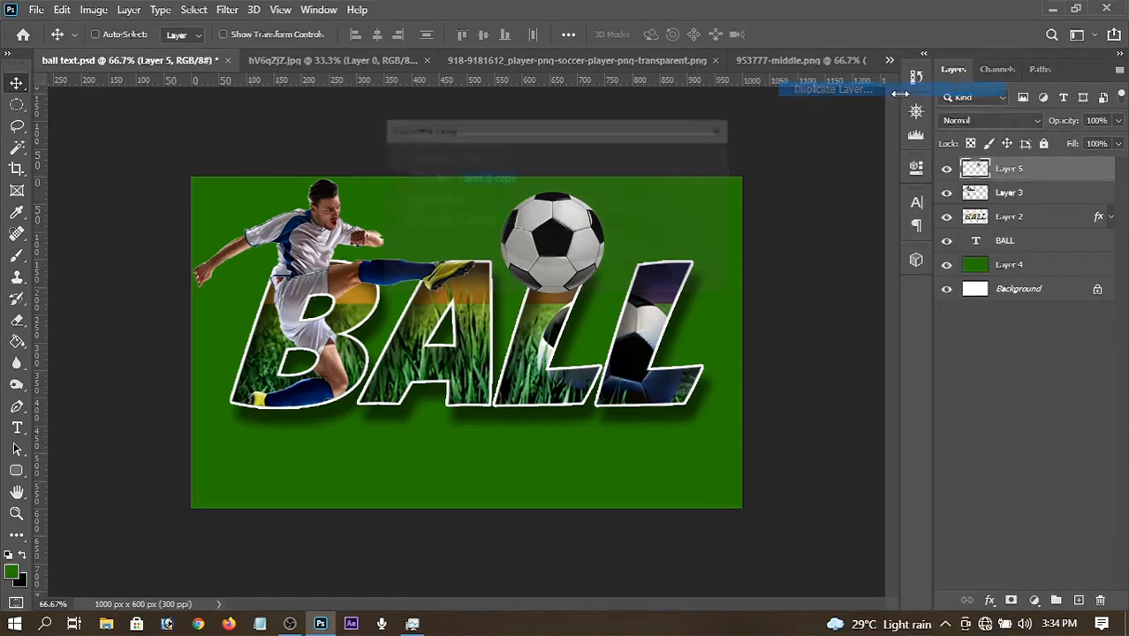
{"action": "key", "text": "Return"}
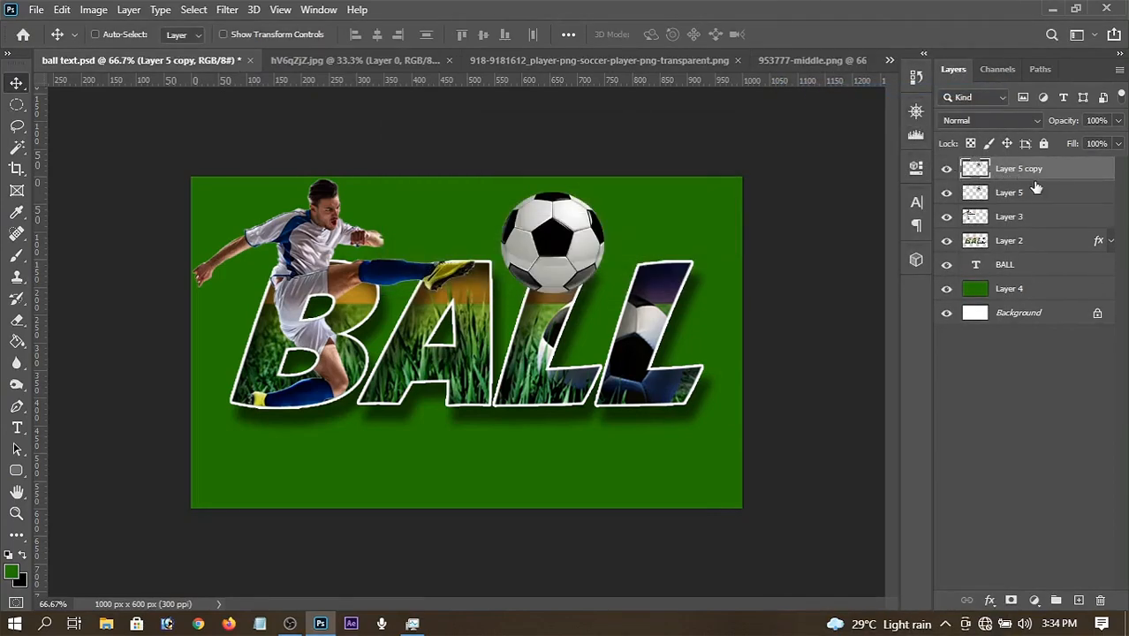
Apply a Motion Blur with 0° angle and 239 px distance to the original soccer ball on Layer 5
{"action": "left_click", "coordinate": [1037, 194]}
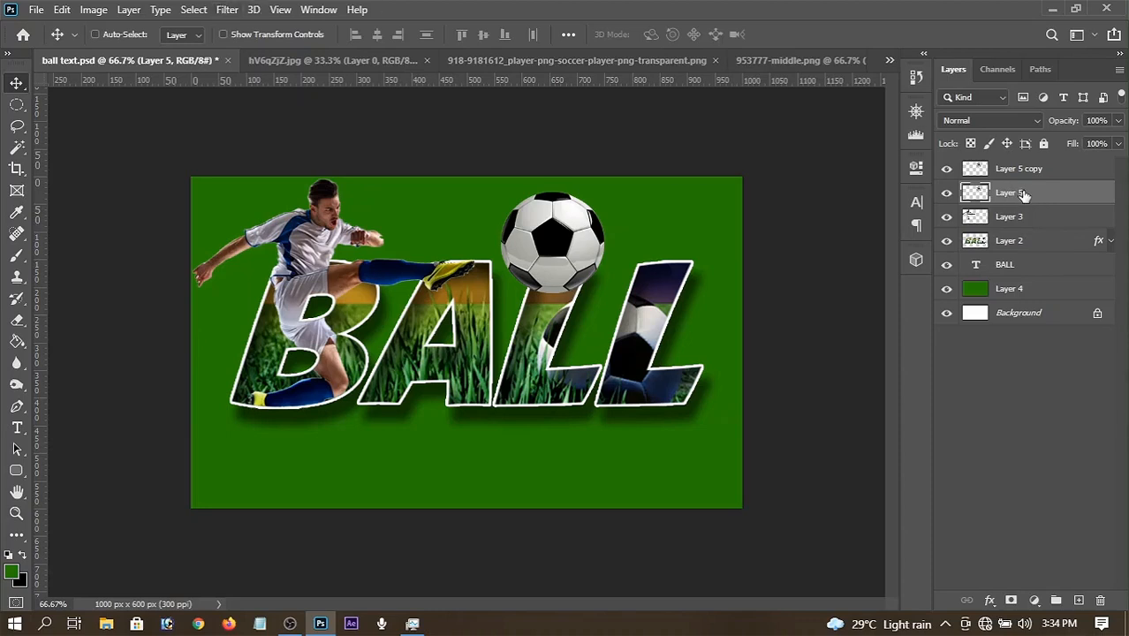
{"action": "left_click", "coordinate": [224, 10]}
{"action": "mouse_move", "coordinate": [413, 199]}
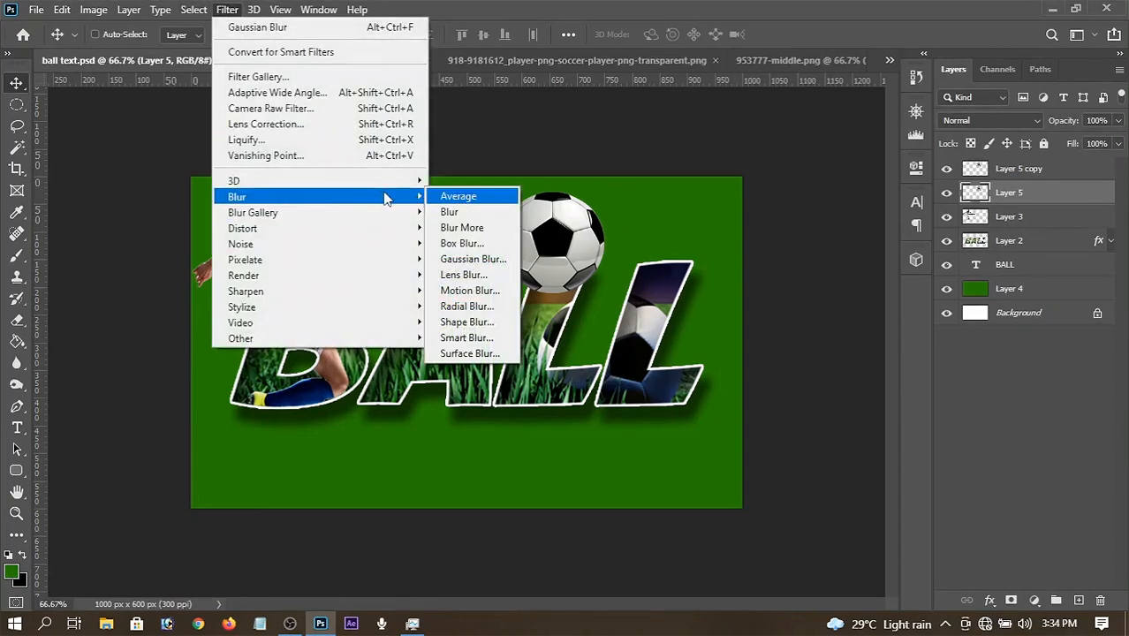
{"action": "left_click", "coordinate": [478, 296]}
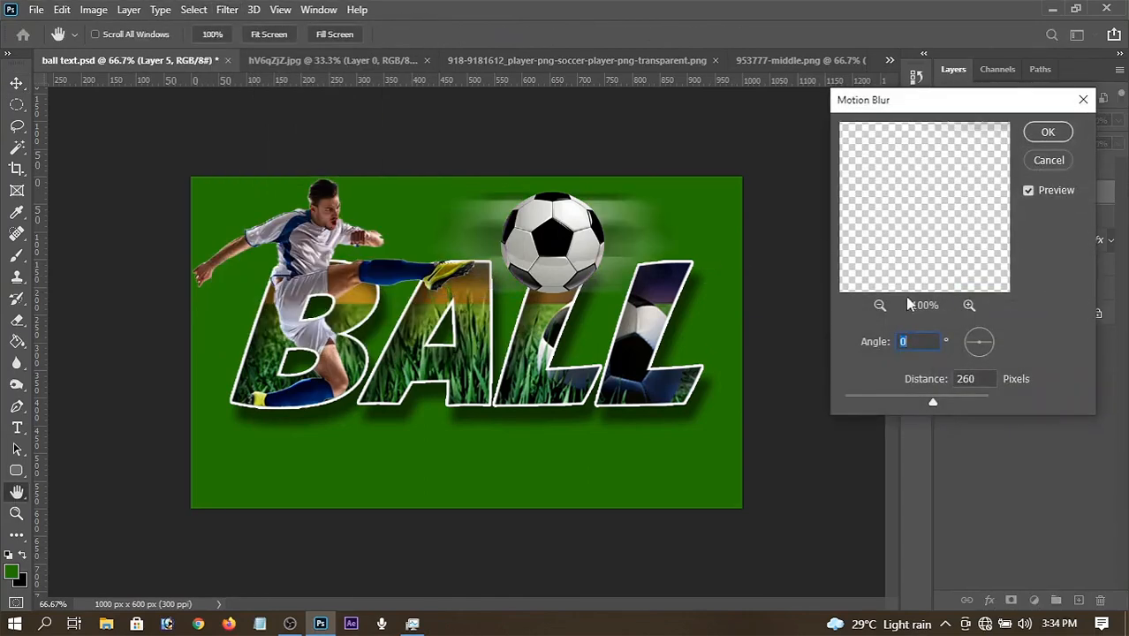
{"action": "mouse_move", "coordinate": [937, 394]}
{"action": "left_mouse_down"}
{"action": "mouse_move", "coordinate": [923, 396]}
{"action": "mouse_move", "coordinate": [930, 402]}
{"action": "left_mouse_up"}
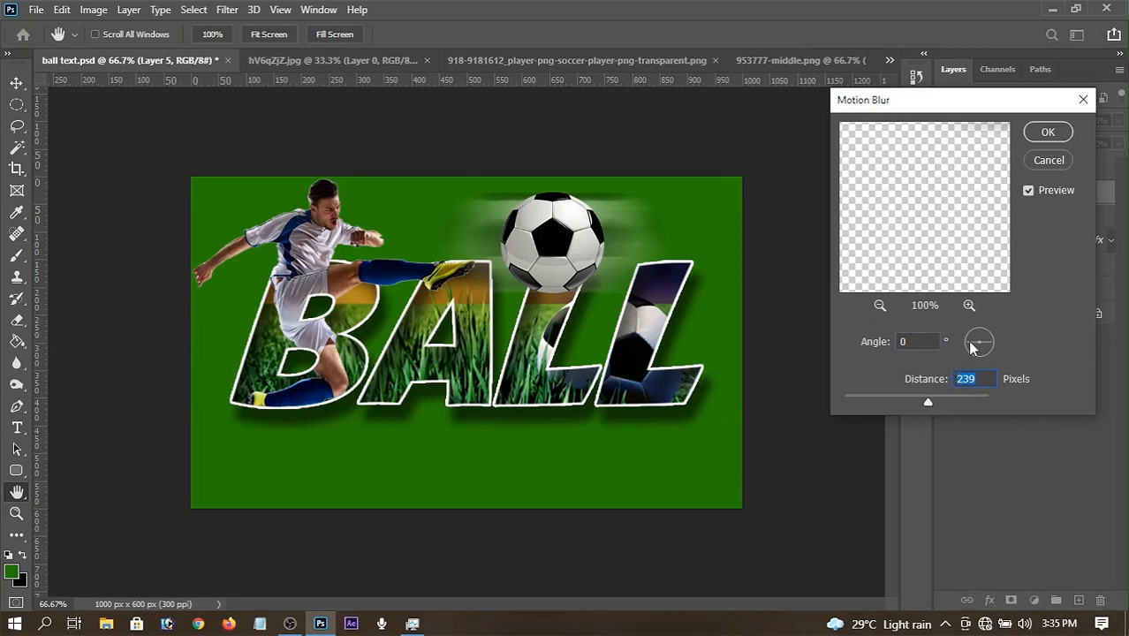
{"action": "left_click", "coordinate": [1046, 133]}
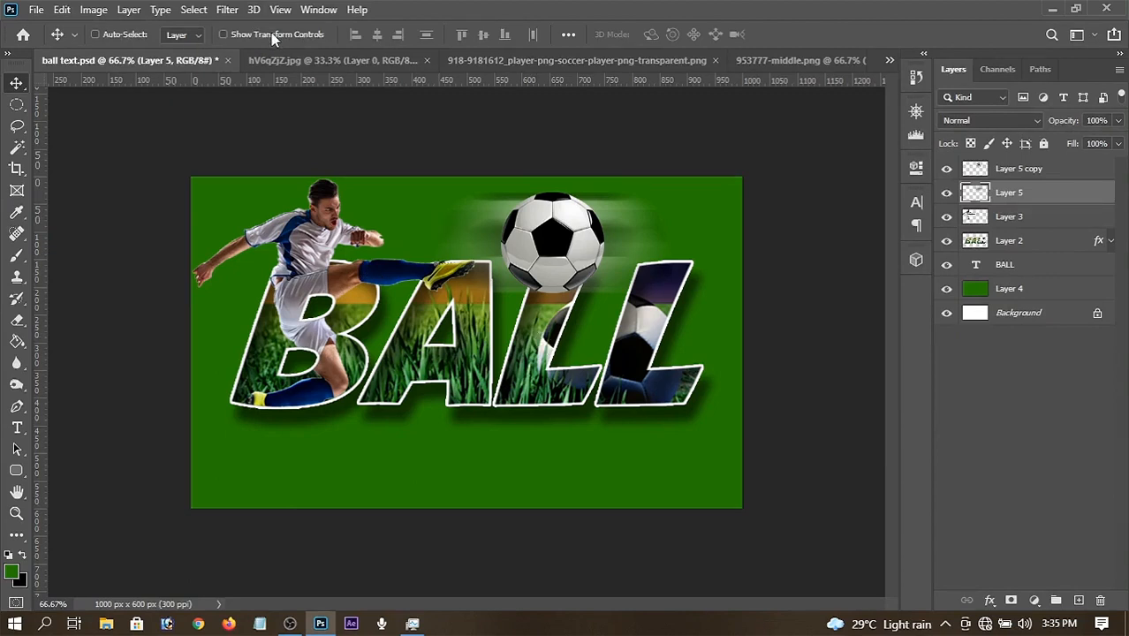
{"action": "left_click", "coordinate": [274, 39]}
{"action": "left_click", "coordinate": [224, 34]}
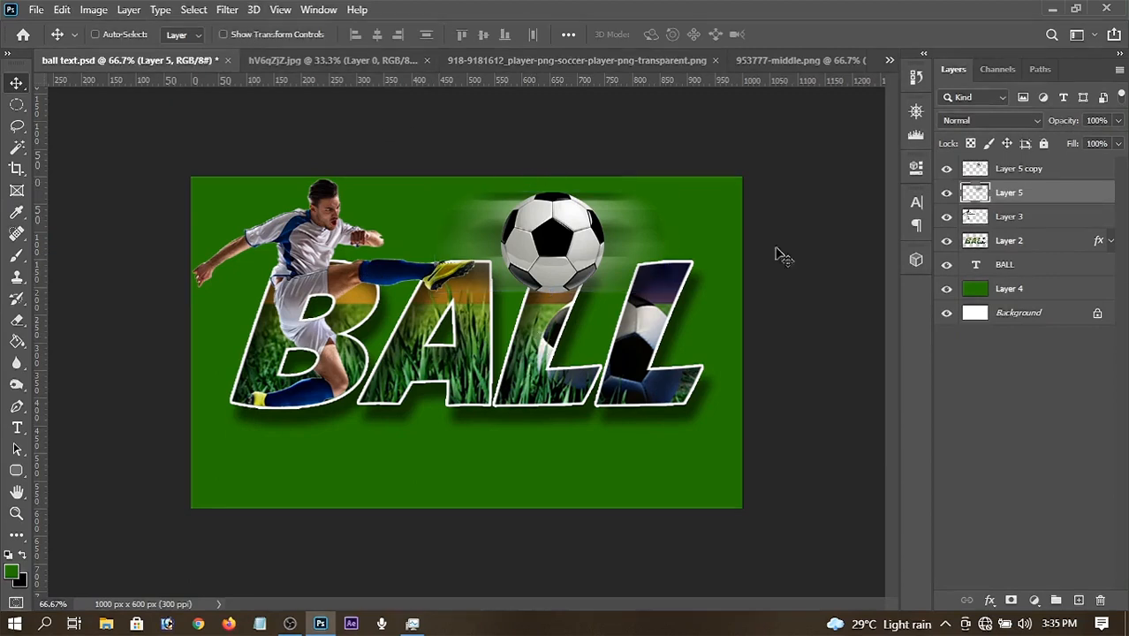
{"action": "left_click", "coordinate": [946, 169]}
{"action": "left_click", "coordinate": [946, 169]}
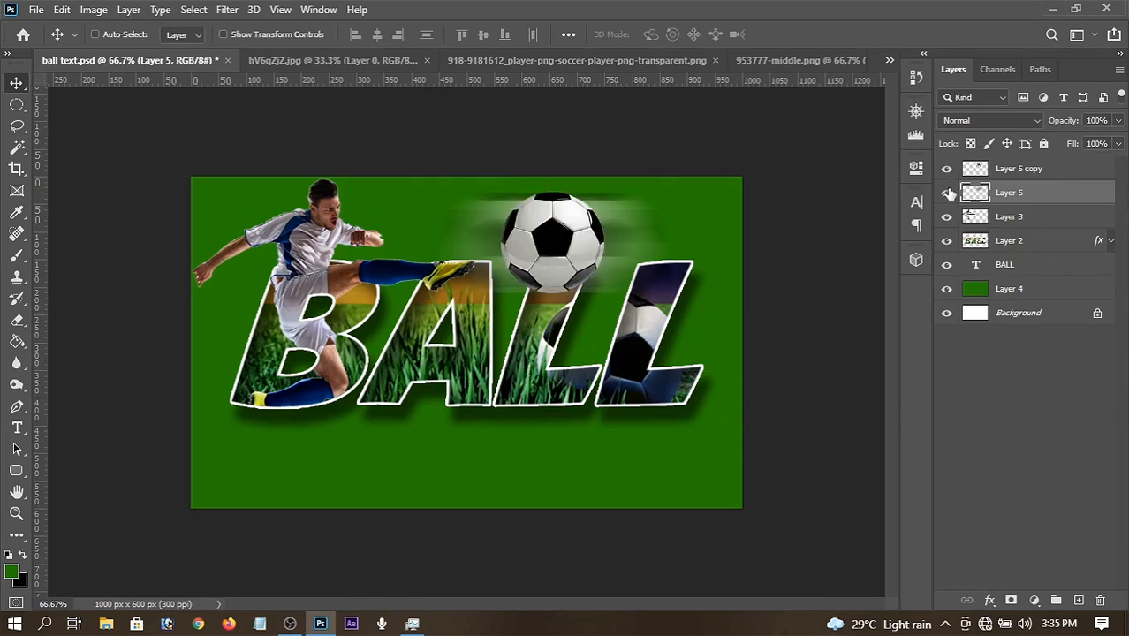
Show the transform controls and narrow the blur trail on Layer 5 toward the player's boot with a Perspective transform of about -6.4°
{"action": "left_click", "coordinate": [248, 35]}
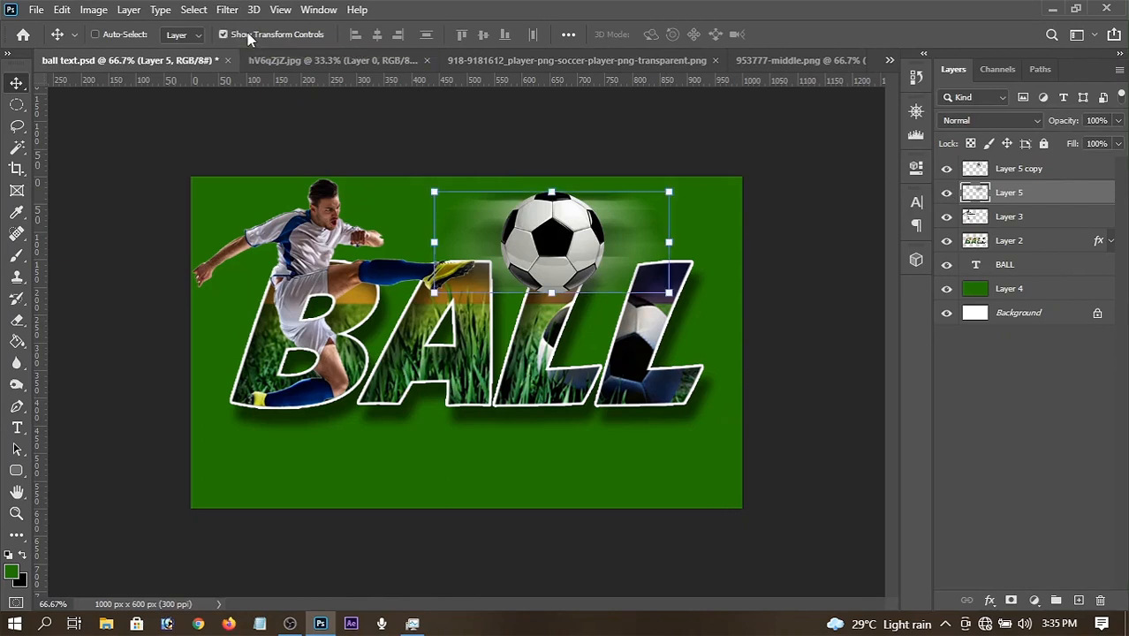
{"action": "left_click", "coordinate": [435, 194]}
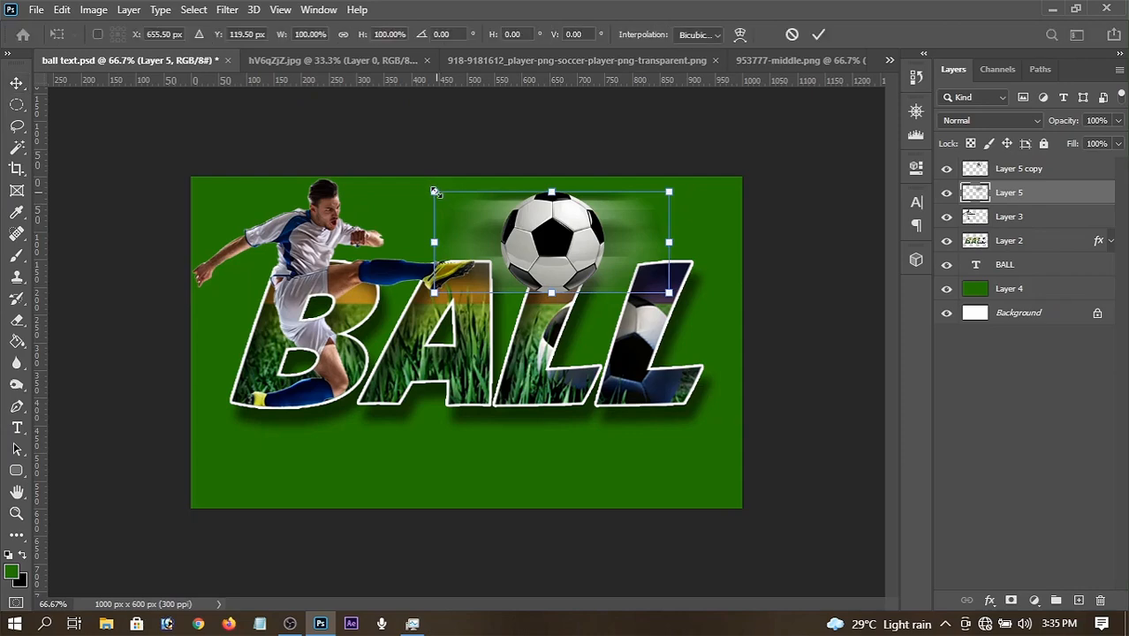
{"action": "right_click", "coordinate": [436, 192]}
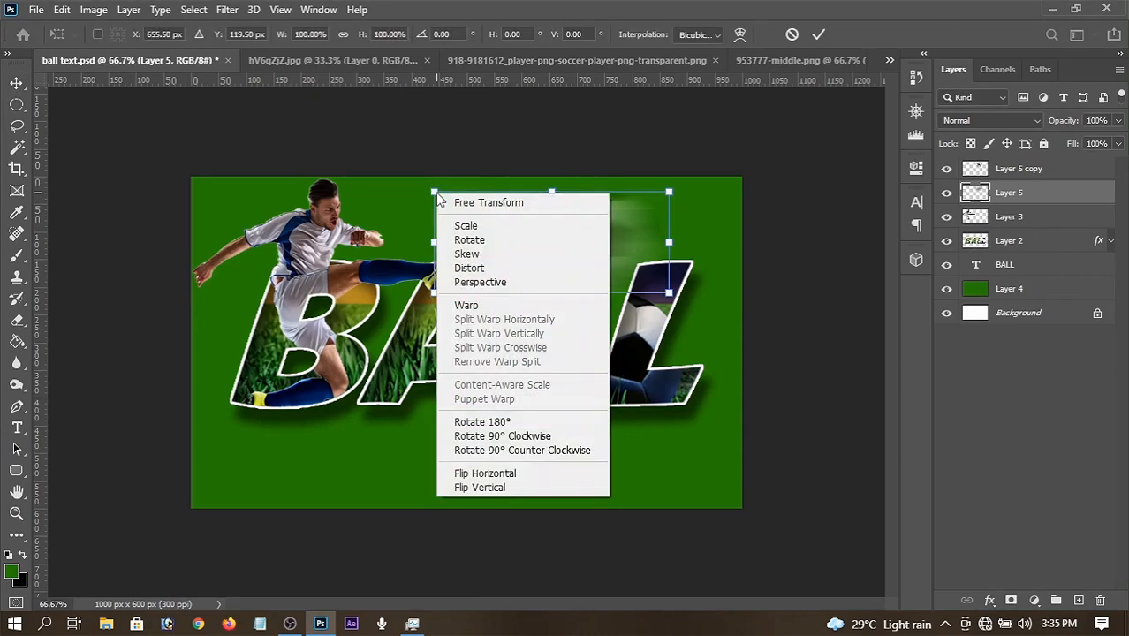
{"action": "left_click", "coordinate": [502, 279]}
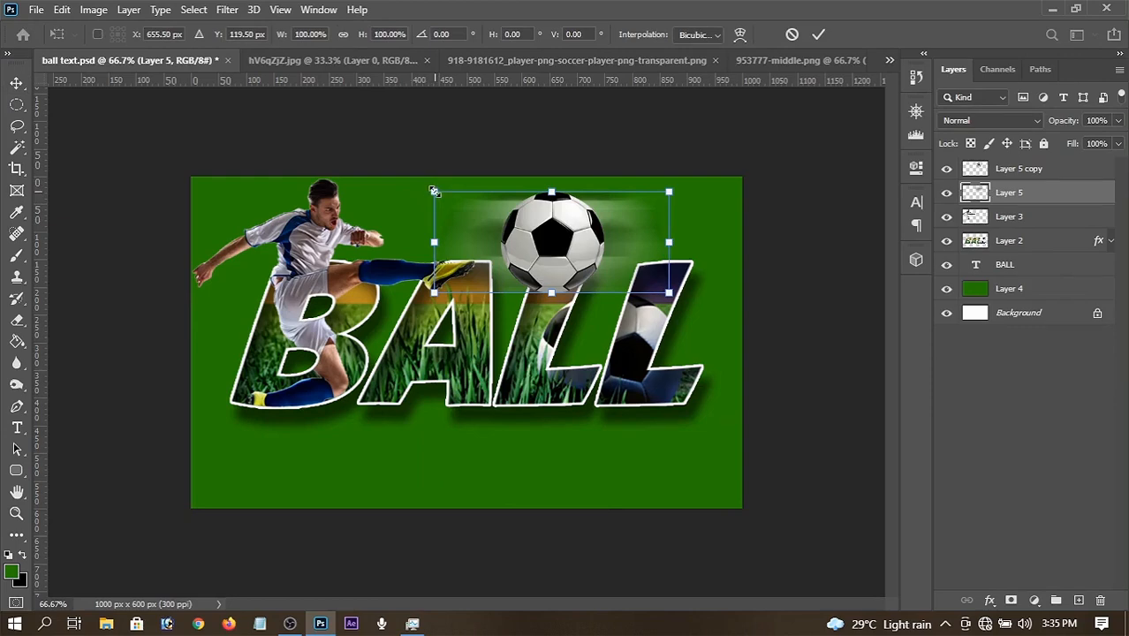
{"action": "right_click", "coordinate": [434, 192]}
{"action": "left_click", "coordinate": [433, 191]}
{"action": "right_click", "coordinate": [434, 193]}
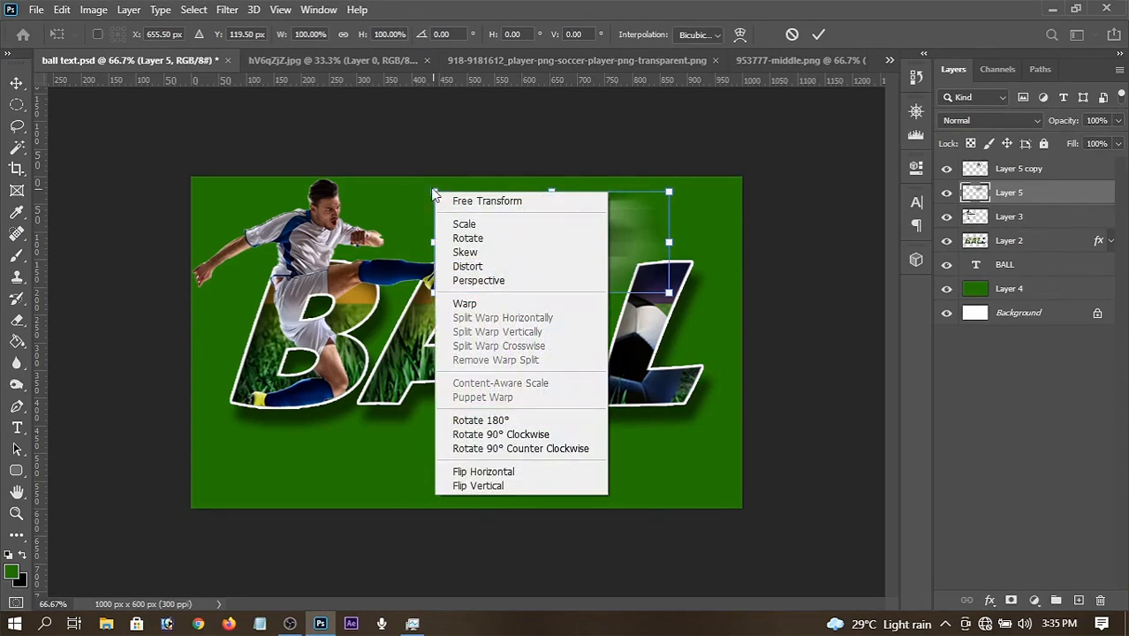
{"action": "left_click", "coordinate": [434, 192]}
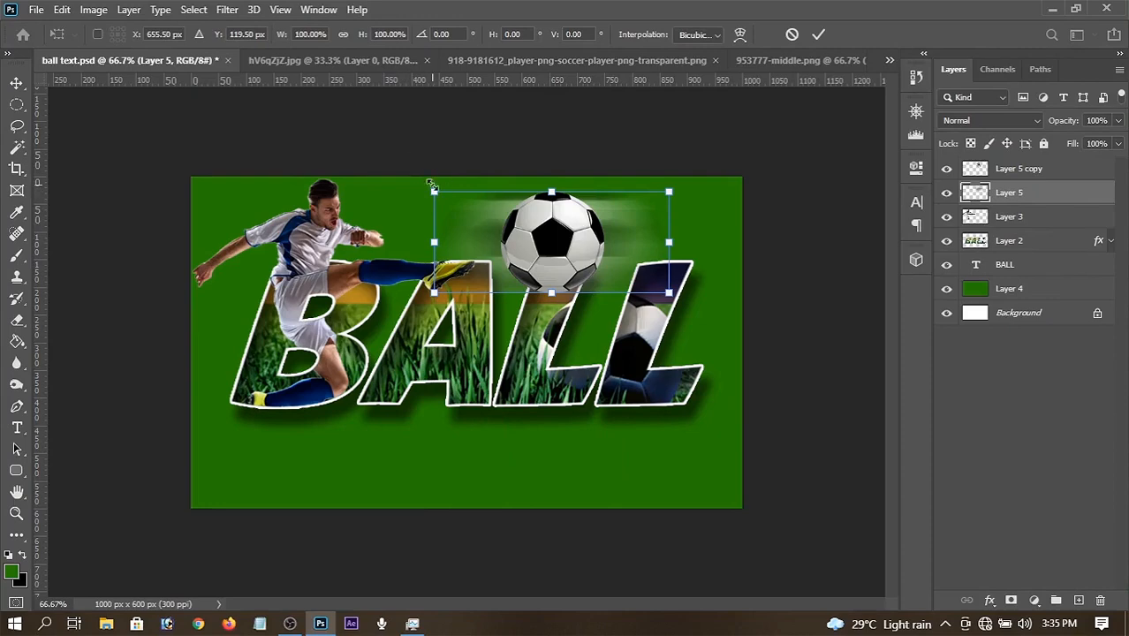
{"action": "right_click", "coordinate": [433, 189]}
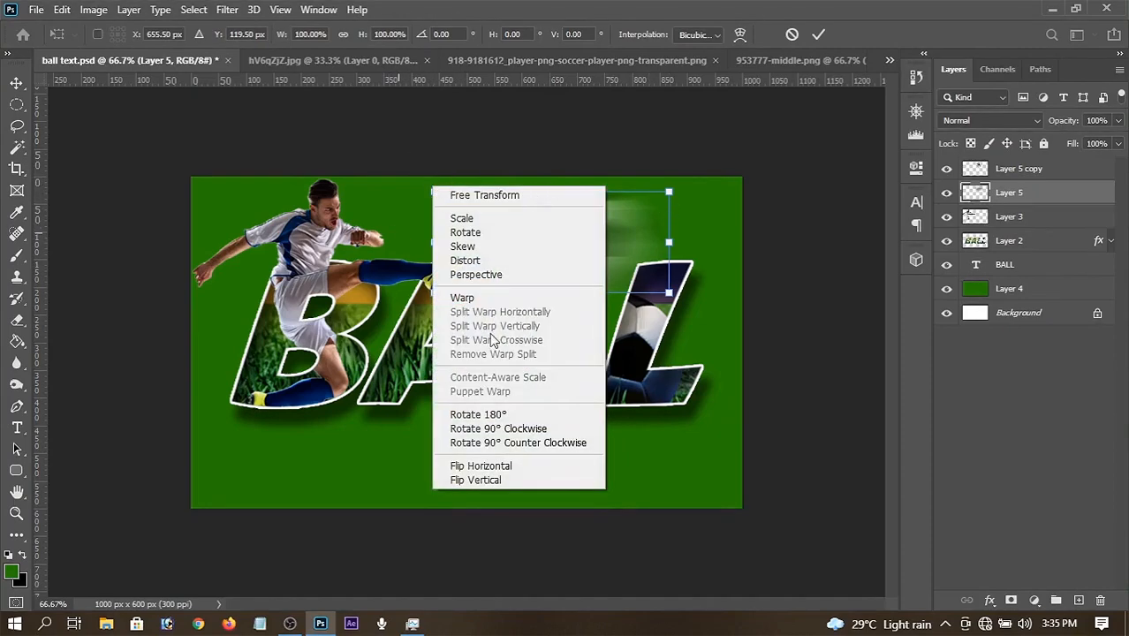
{"action": "left_click", "coordinate": [499, 276]}
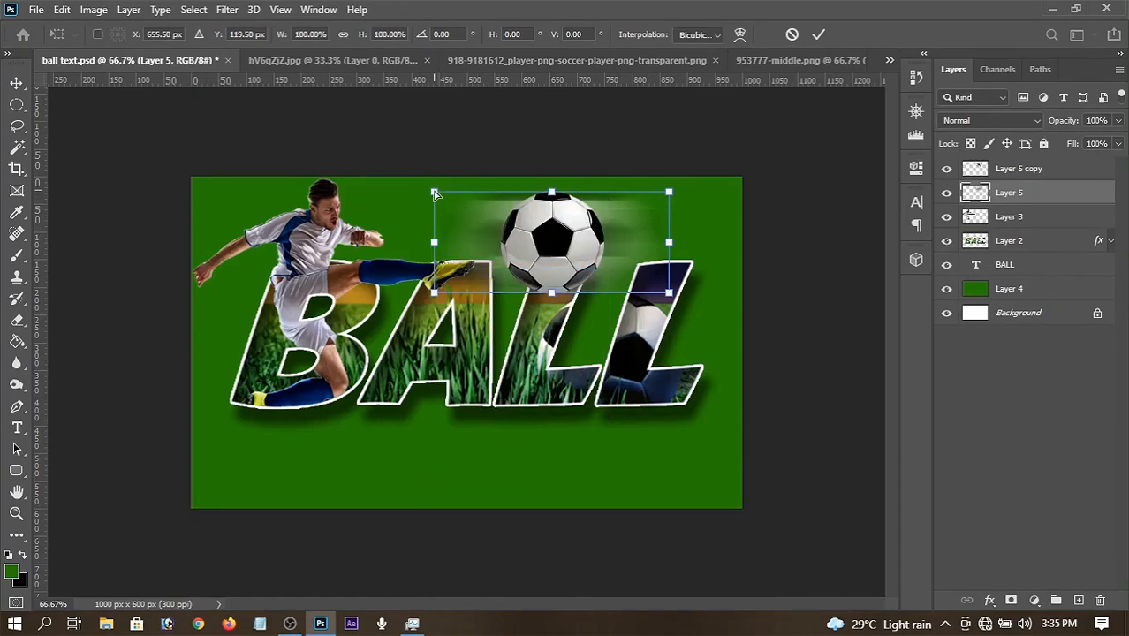
{"action": "left_click_drag", "start_coordinate": [434, 193], "coordinate": [435, 220]}
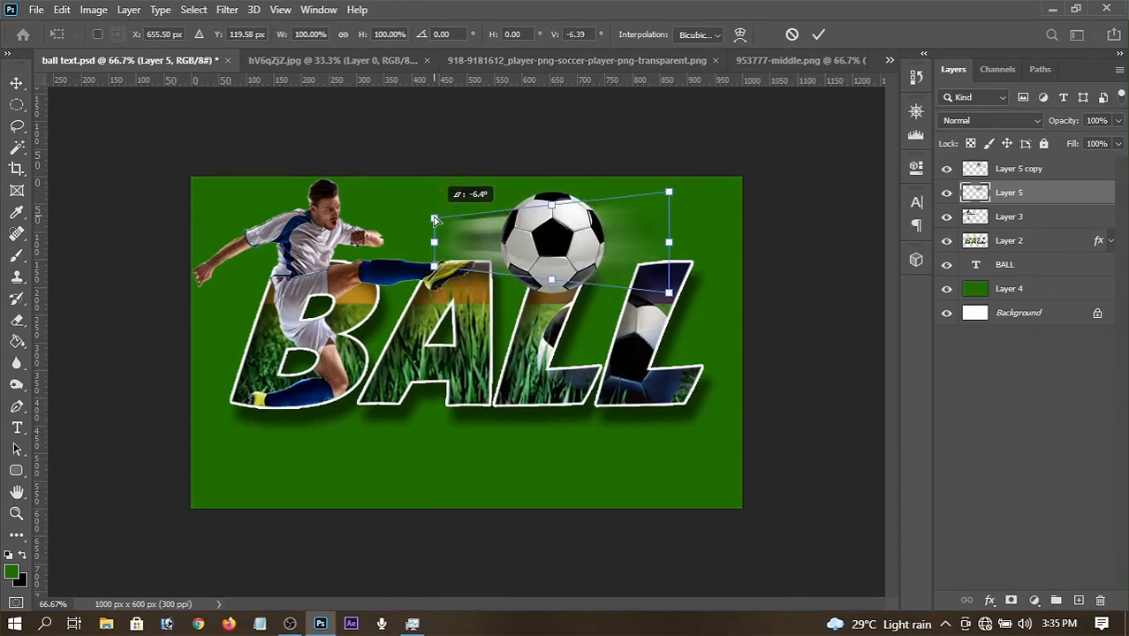
Rotate the blur trail about -23.4° so it rises from the player's boot through the ball, and commit the transform
{"action": "right_click", "coordinate": [605, 213]}
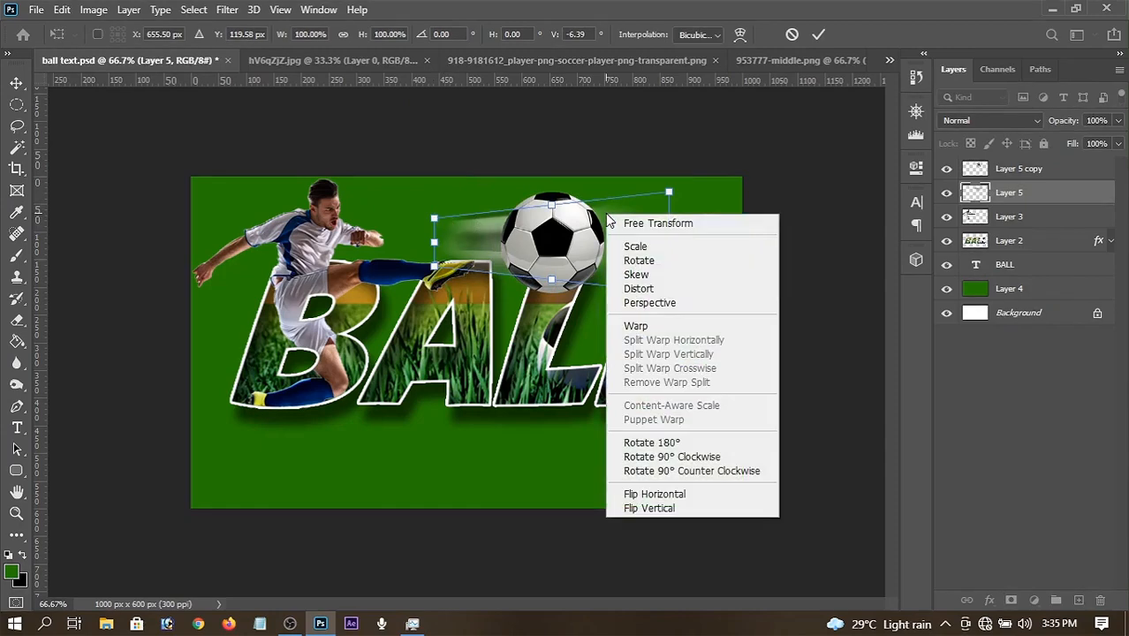
{"action": "right_click", "coordinate": [549, 218]}
{"action": "right_click", "coordinate": [526, 217]}
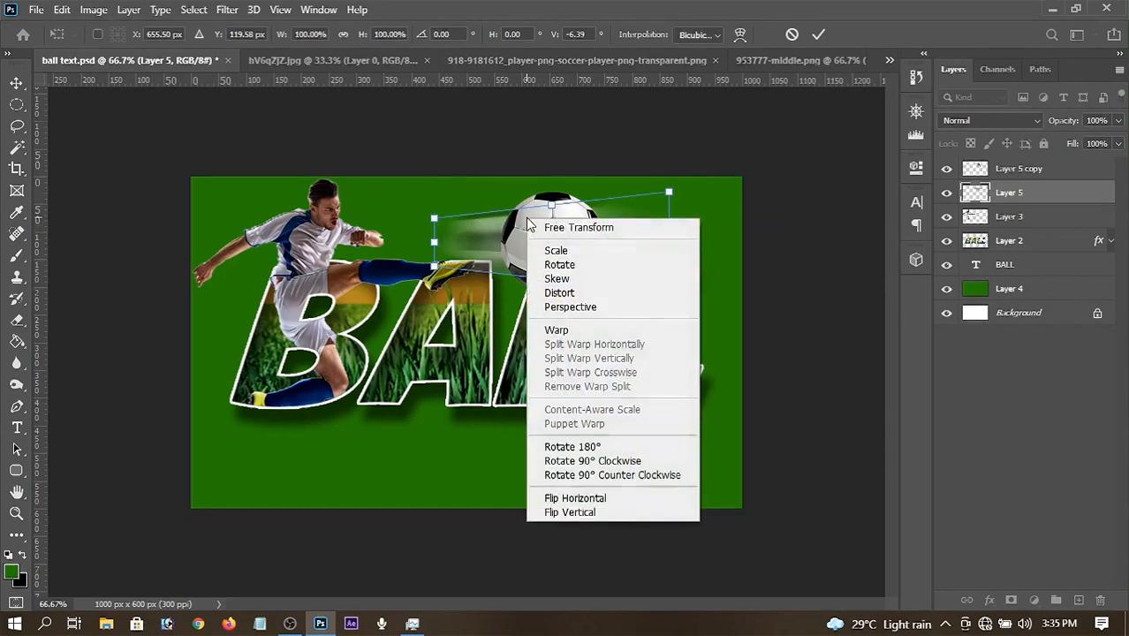
{"action": "left_click", "coordinate": [605, 264]}
{"action": "left_click_drag", "start_coordinate": [693, 162], "coordinate": [662, 121]}
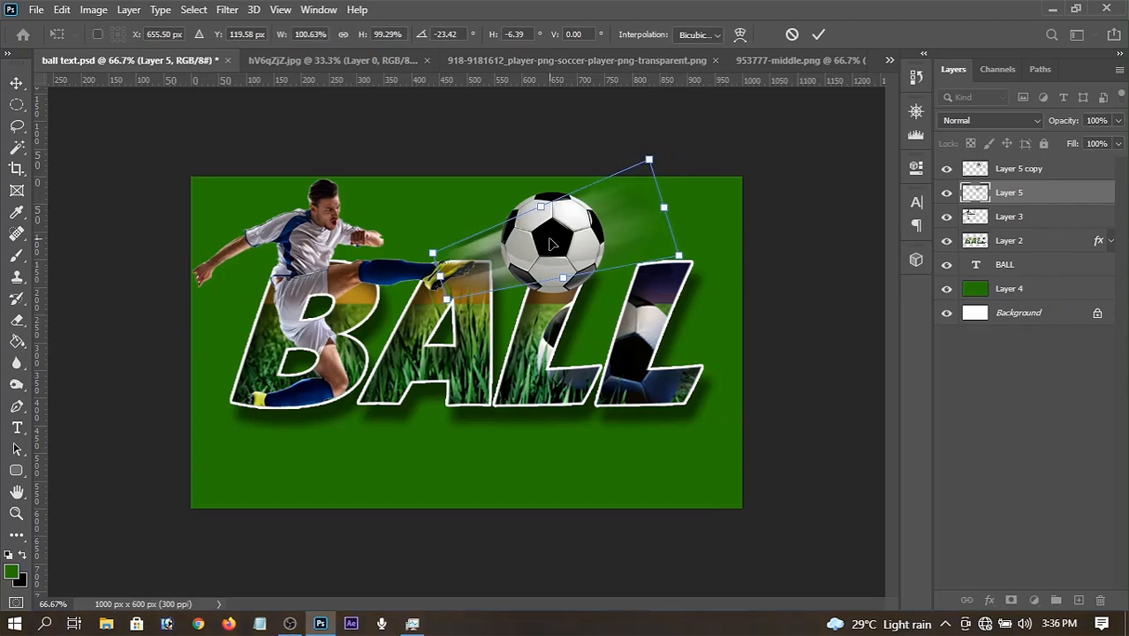
{"action": "left_click", "coordinate": [818, 35]}
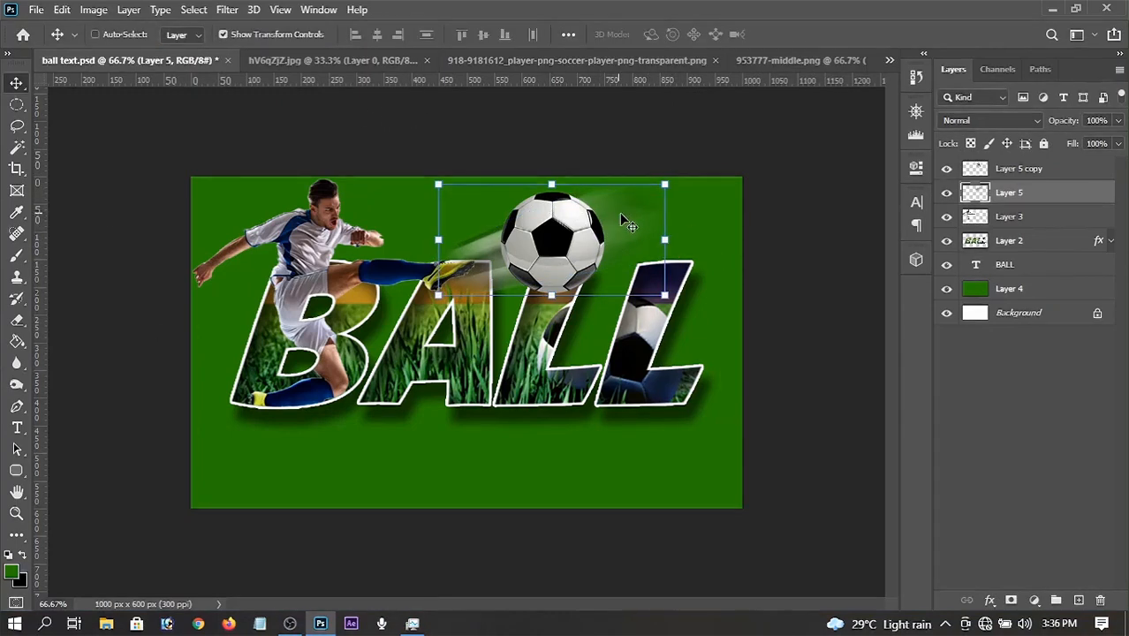
Set the Eraser size to 45 px and erase the part of the Layer 5 blur that extends past the ball's far side
{"action": "left_click", "coordinate": [18, 321]}
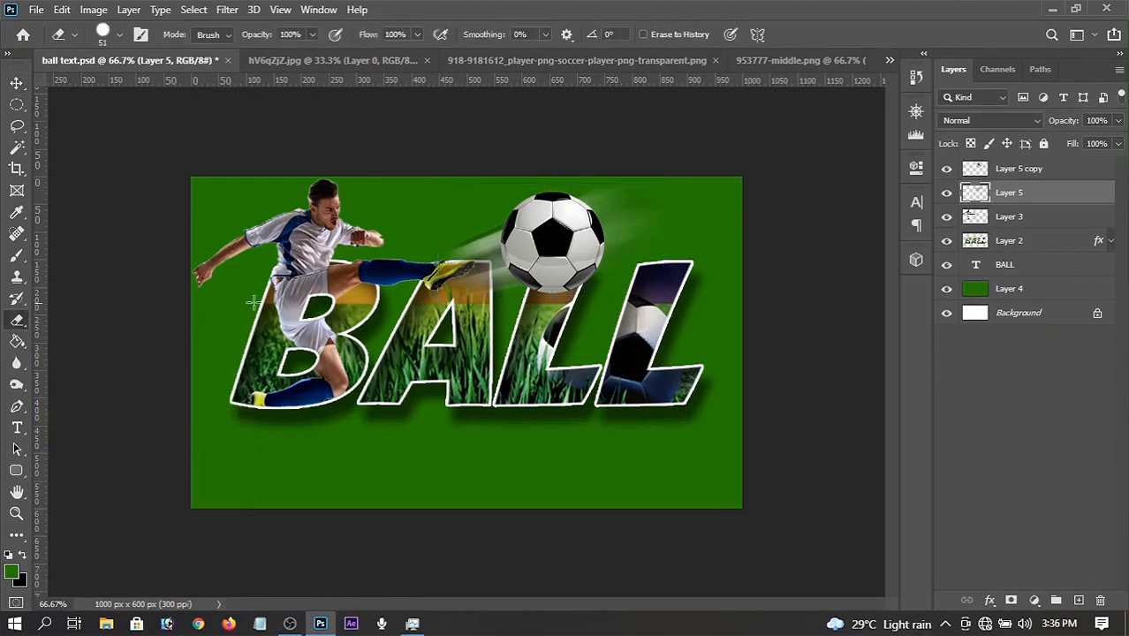
{"action": "left_click", "coordinate": [119, 34]}
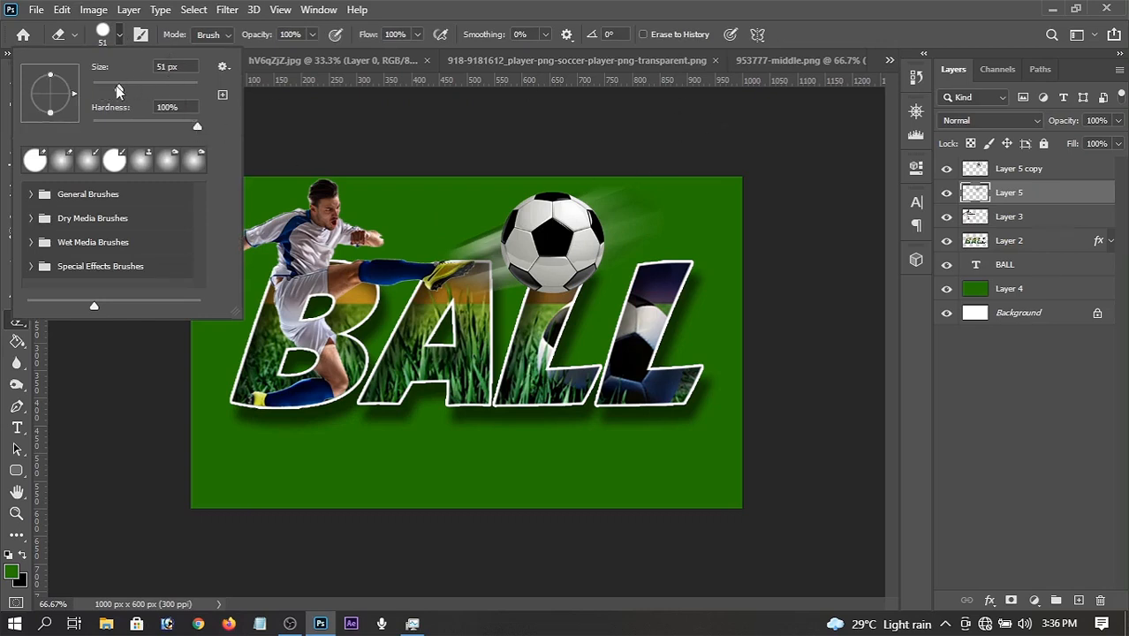
{"action": "left_click_drag", "start_coordinate": [118, 89], "coordinate": [116, 86]}
{"action": "left_click", "coordinate": [682, 239]}
{"action": "mouse_move", "coordinate": [649, 218]}
{"action": "left_mouse_down"}
{"action": "mouse_move", "coordinate": [609, 189]}
{"action": "mouse_move", "coordinate": [652, 243]}
{"action": "mouse_move", "coordinate": [627, 239]}
{"action": "mouse_move", "coordinate": [570, 179]}
{"action": "mouse_move", "coordinate": [610, 238]}
{"action": "left_mouse_up"}
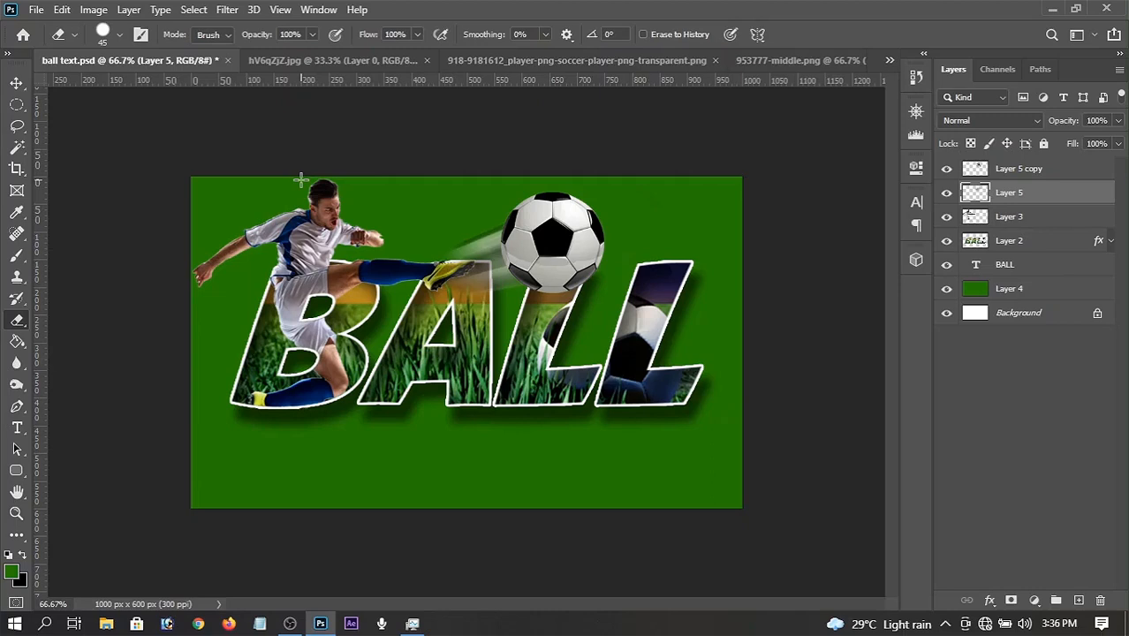
Select all layers from BALL up to Layer 5 copy and rotate them together about -7.3°
{"action": "left_click", "coordinate": [1026, 292]}
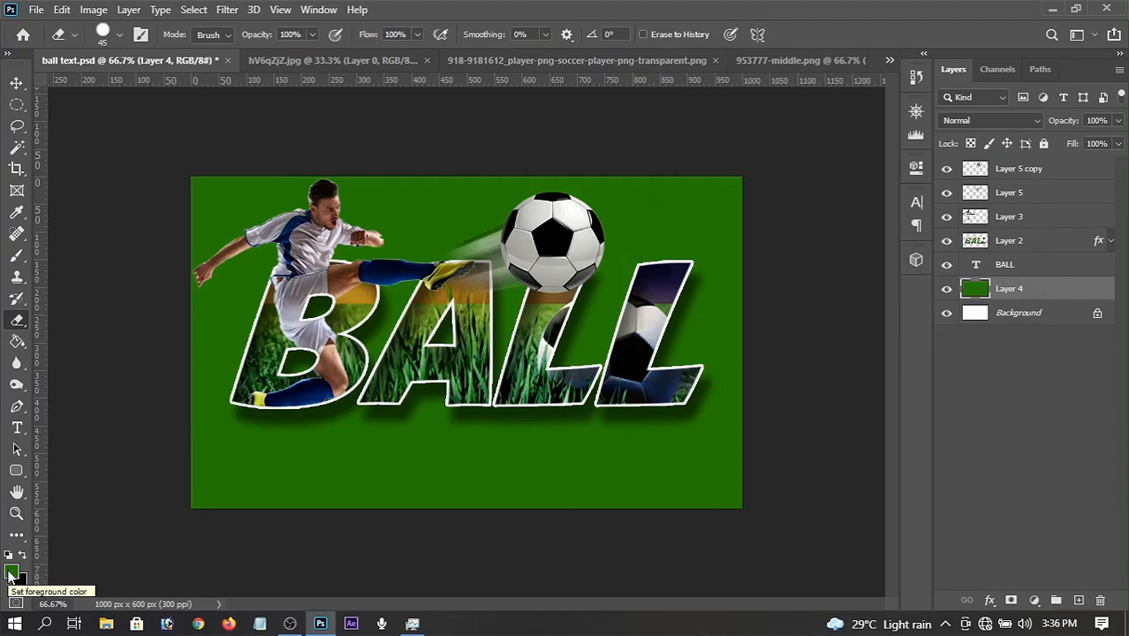
{"action": "left_click", "coordinate": [1004, 270]}
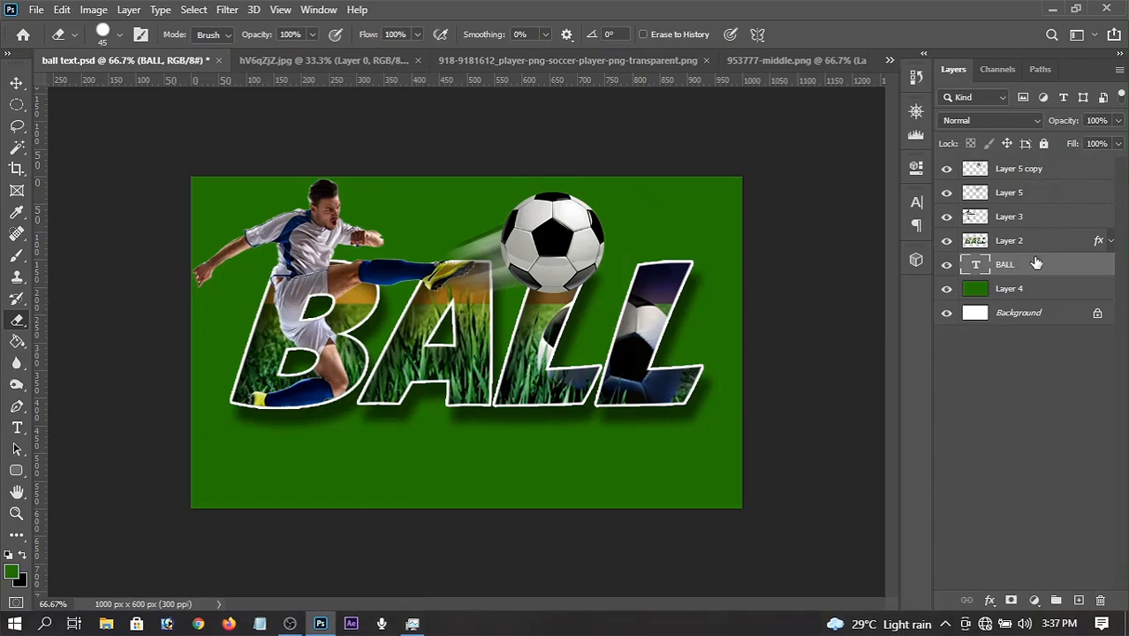
{"action": "left_click", "coordinate": [1035, 168], "text": "shift"}
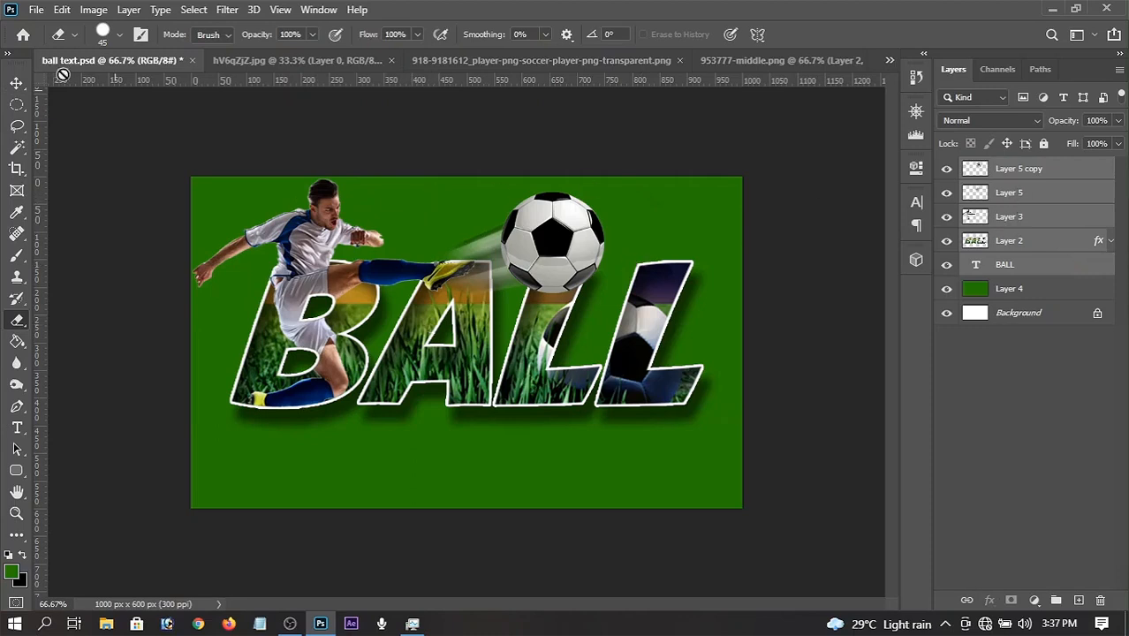
{"action": "left_click", "coordinate": [17, 83]}
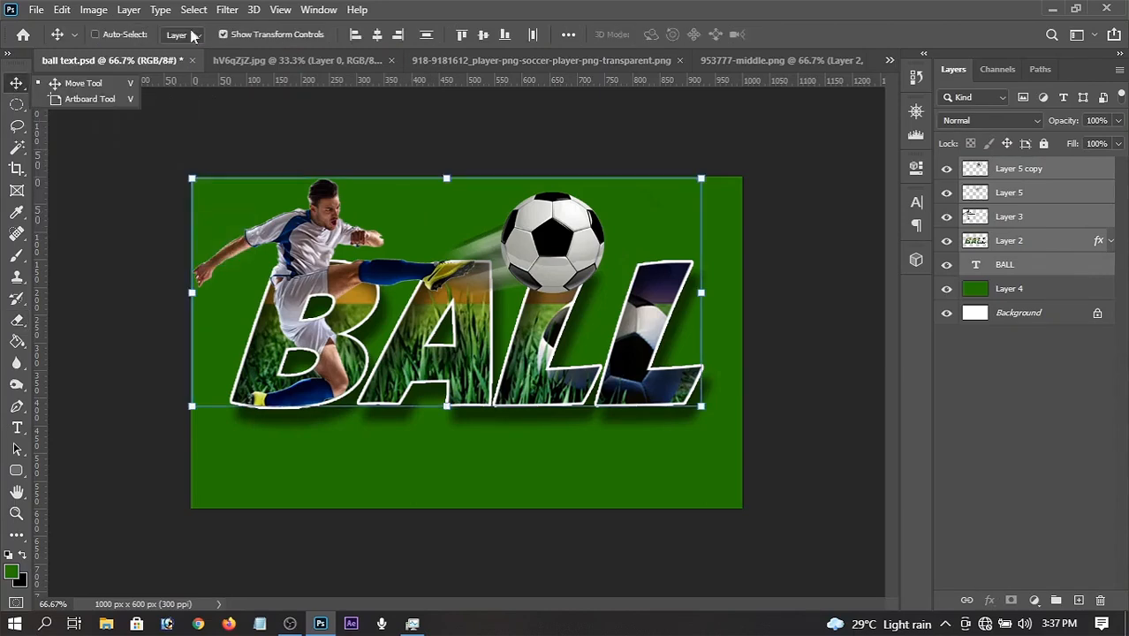
{"action": "left_click", "coordinate": [225, 34]}
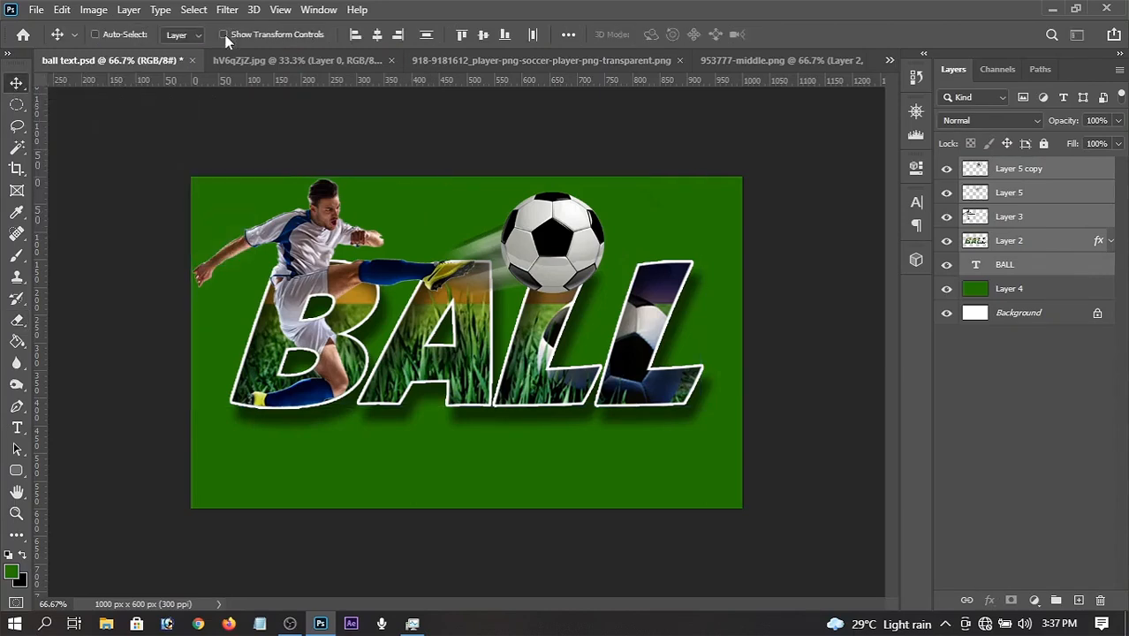
{"action": "left_click", "coordinate": [224, 34]}
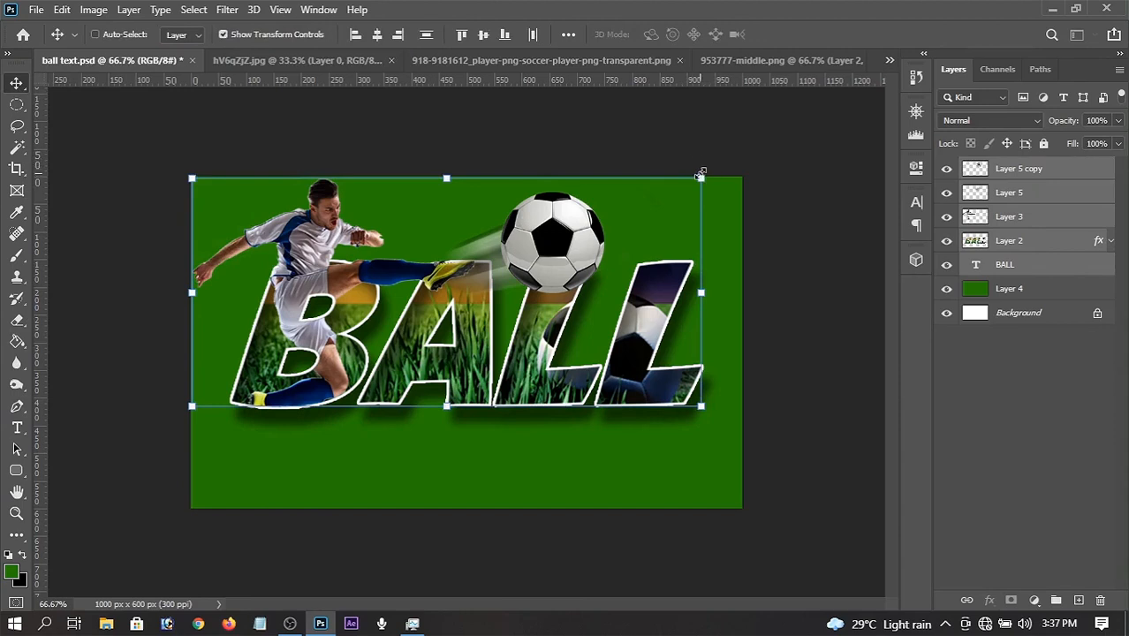
{"action": "left_click", "coordinate": [699, 179]}
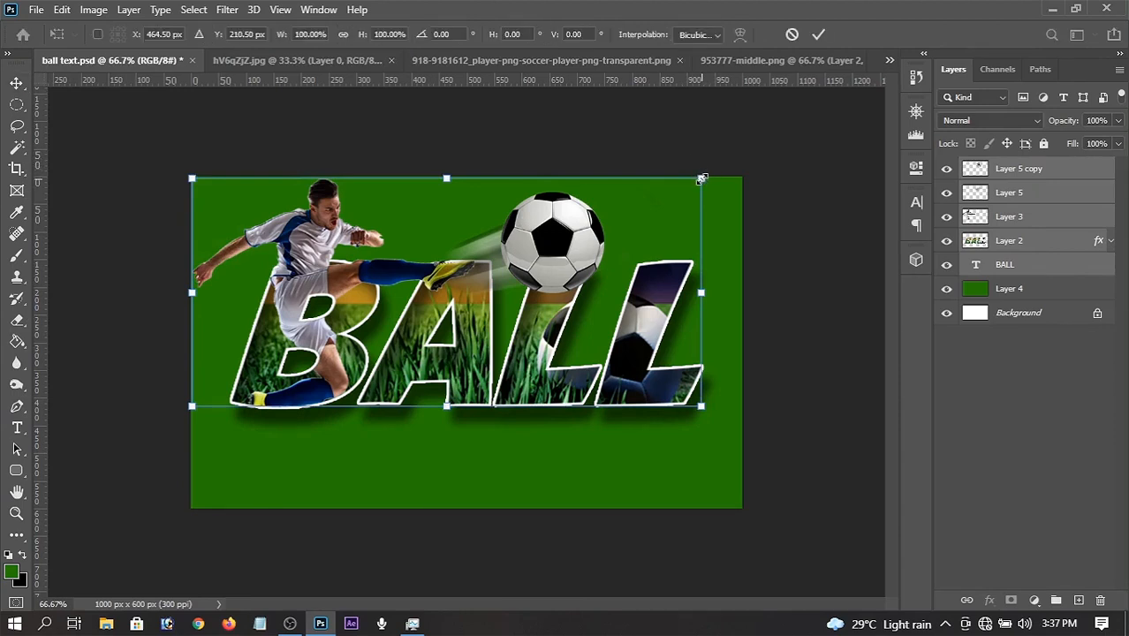
{"action": "right_click", "coordinate": [700, 179]}
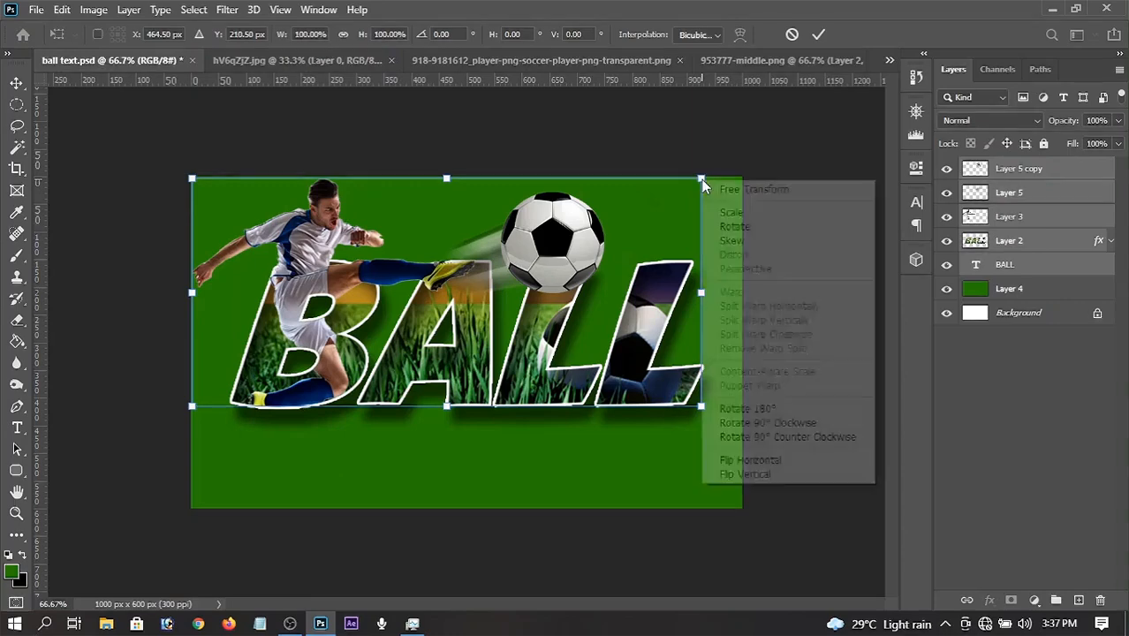
{"action": "left_click", "coordinate": [742, 228]}
{"action": "left_click_drag", "start_coordinate": [725, 165], "coordinate": [700, 131]}
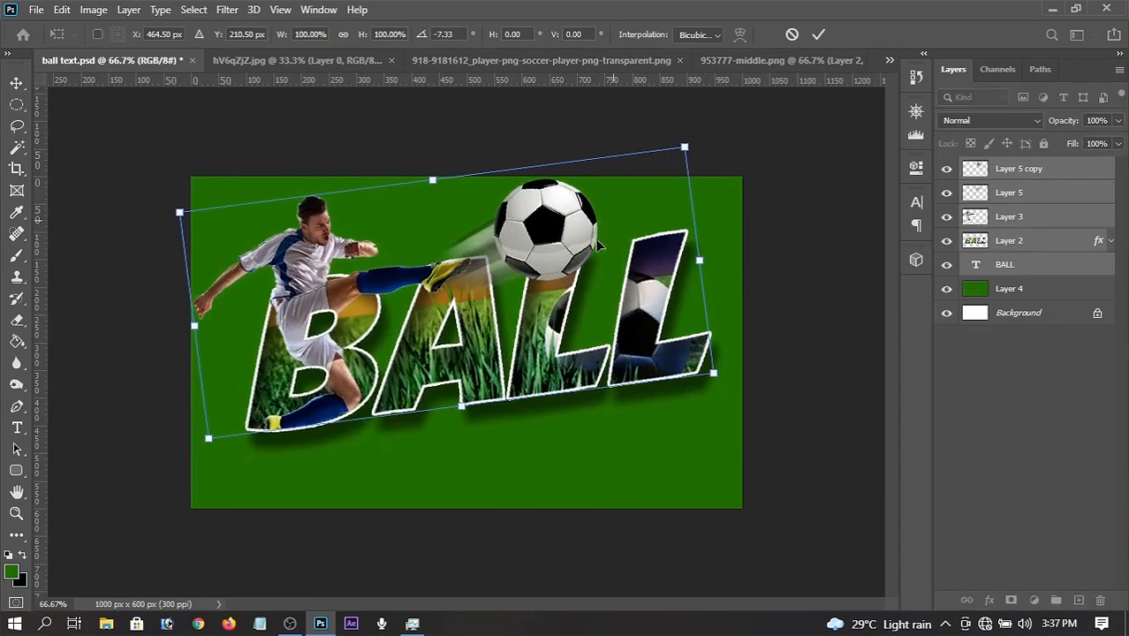
Move the rotated artwork down to about X 485, Y 264 px, skew it about -0.5° horizontally, and commit the transform with its controls hidden
{"action": "left_click_drag", "start_coordinate": [595, 268], "coordinate": [611, 296]}
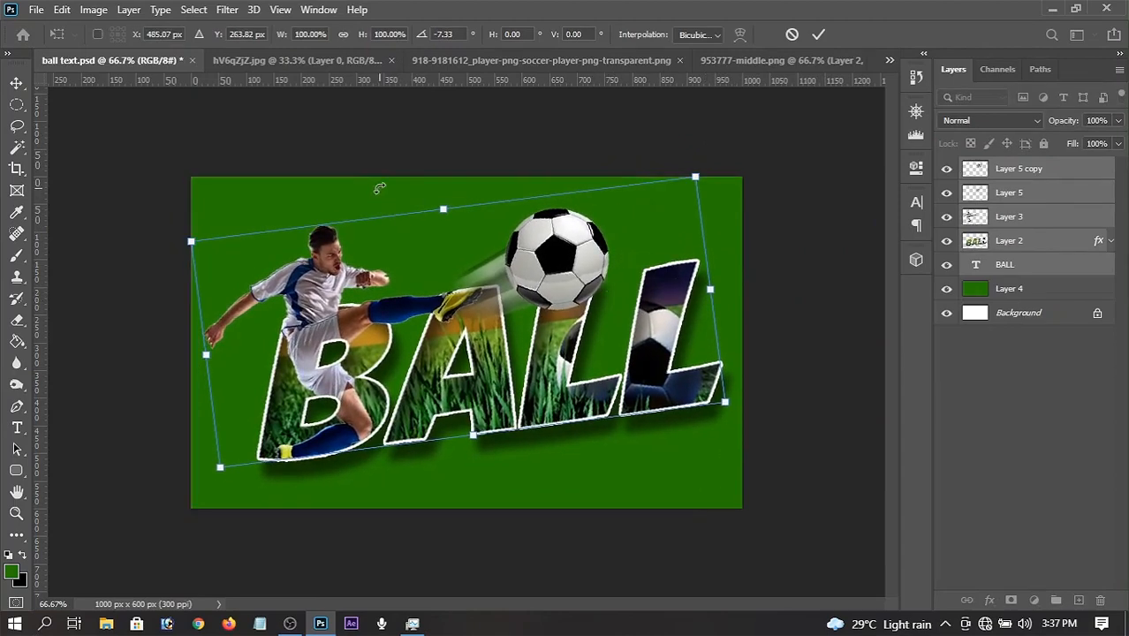
{"action": "right_click", "coordinate": [442, 208]}
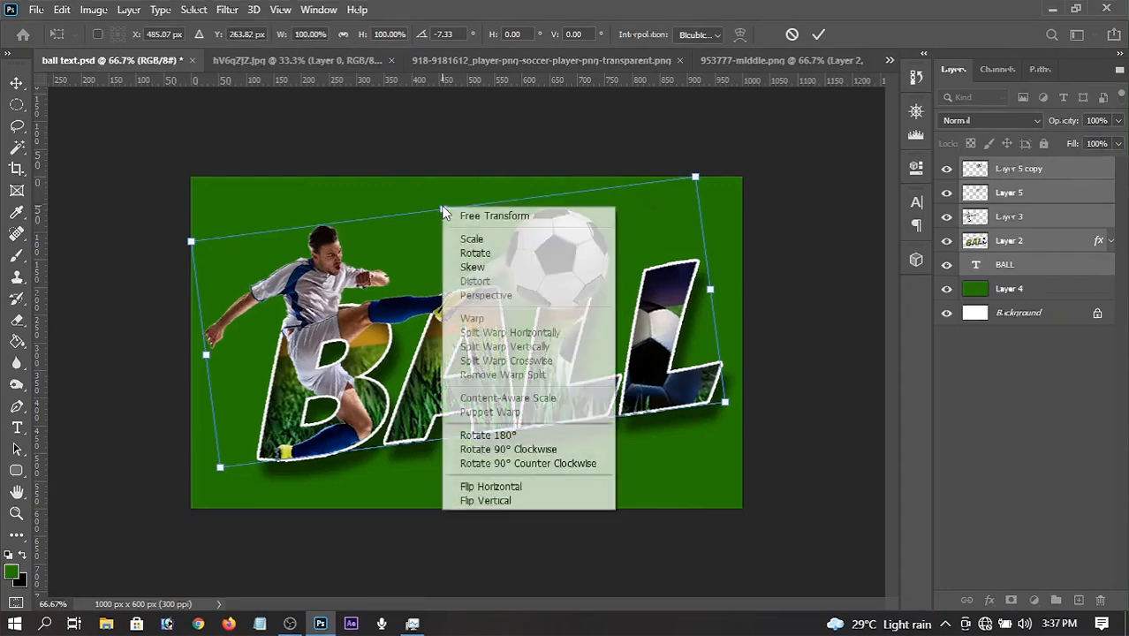
{"action": "left_click", "coordinate": [469, 268]}
{"action": "mouse_move", "coordinate": [441, 207]}
{"action": "left_mouse_down"}
{"action": "mouse_move", "coordinate": [461, 207]}
{"action": "mouse_move", "coordinate": [444, 205]}
{"action": "left_mouse_up"}
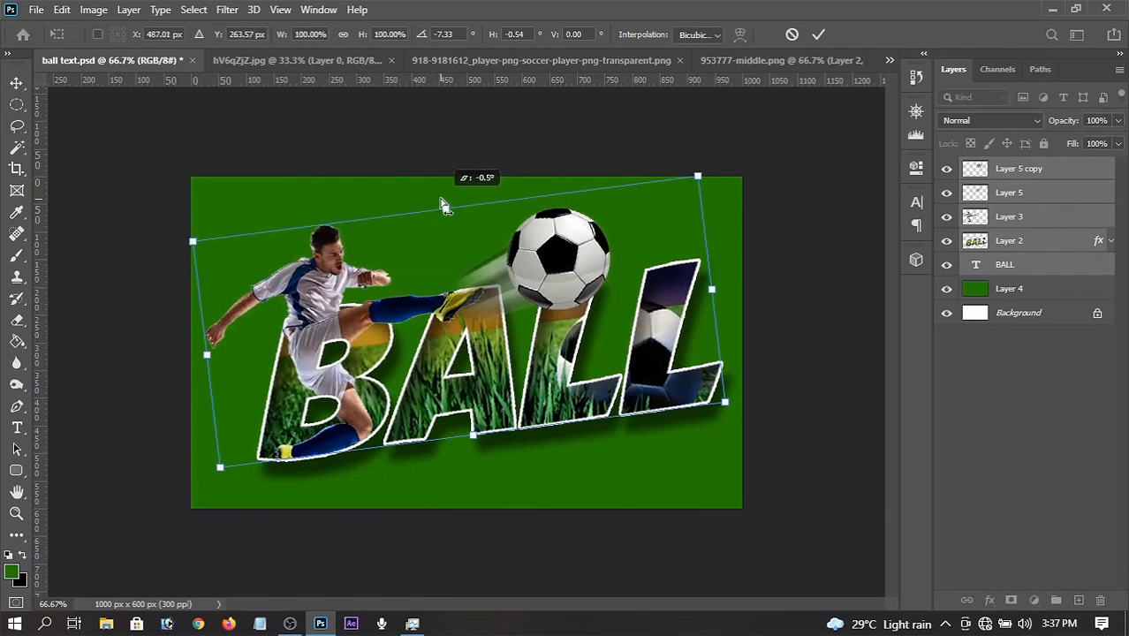
{"action": "left_click", "coordinate": [818, 34]}
{"action": "left_click", "coordinate": [270, 34]}
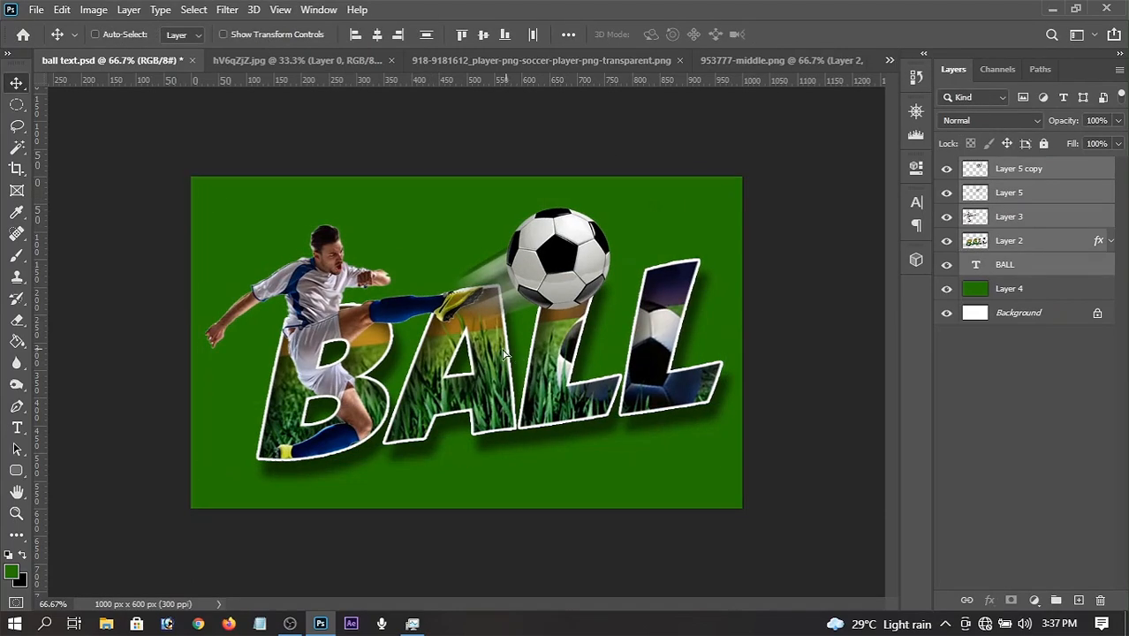
Nudge the selected artwork layers slightly up and to the left to centre them on the green canvas
{"action": "mouse_move", "coordinate": [512, 355]}
{"action": "left_mouse_down"}
{"action": "mouse_move", "coordinate": [499, 351]}
{"action": "mouse_move", "coordinate": [511, 357]}
{"action": "left_mouse_up"}
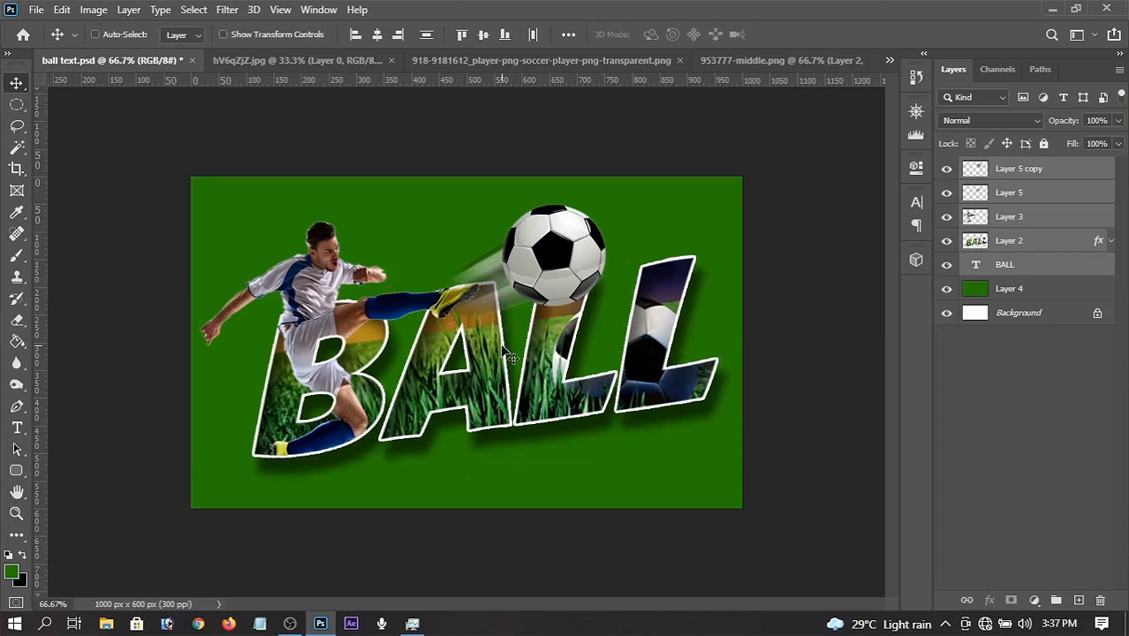
{"action": "key", "text": "Up"}
{"action": "key", "text": "Up"}
{"action": "key", "text": "Up"}
{"action": "key", "text": "Up"}
{"action": "key", "text": "Left"}
{"action": "key", "text": "Left"}
{"action": "key", "text": "Left"}
{"action": "key", "text": "Left"}
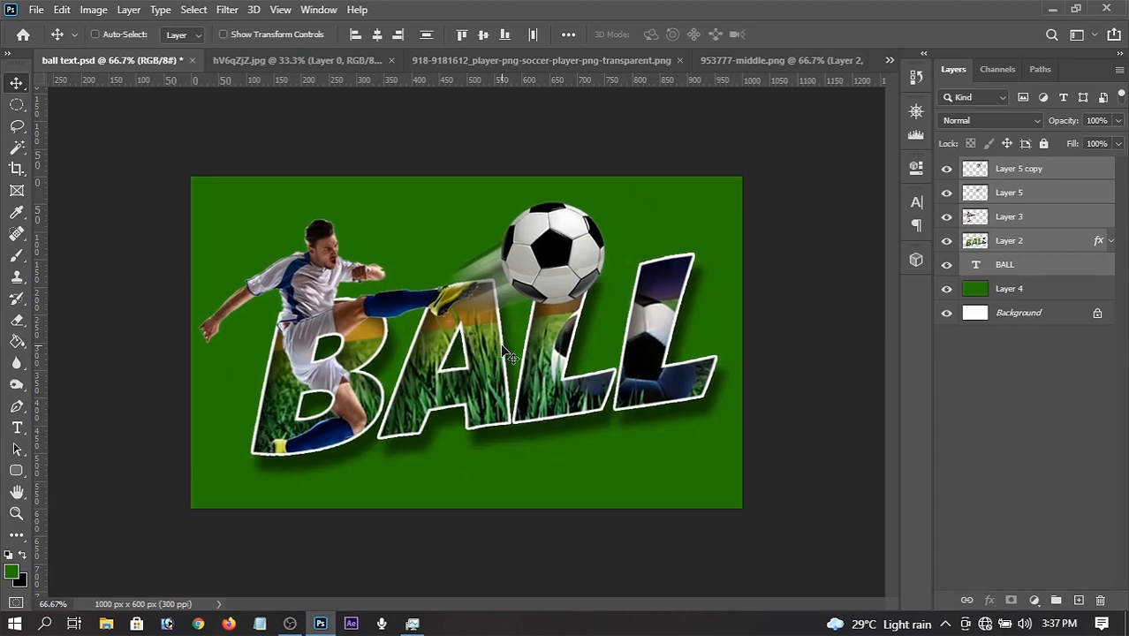
{"action": "key", "text": "Left"}
{"action": "key", "text": "Left"}
{"action": "key", "text": "Left"}
{"action": "key", "text": "Left"}
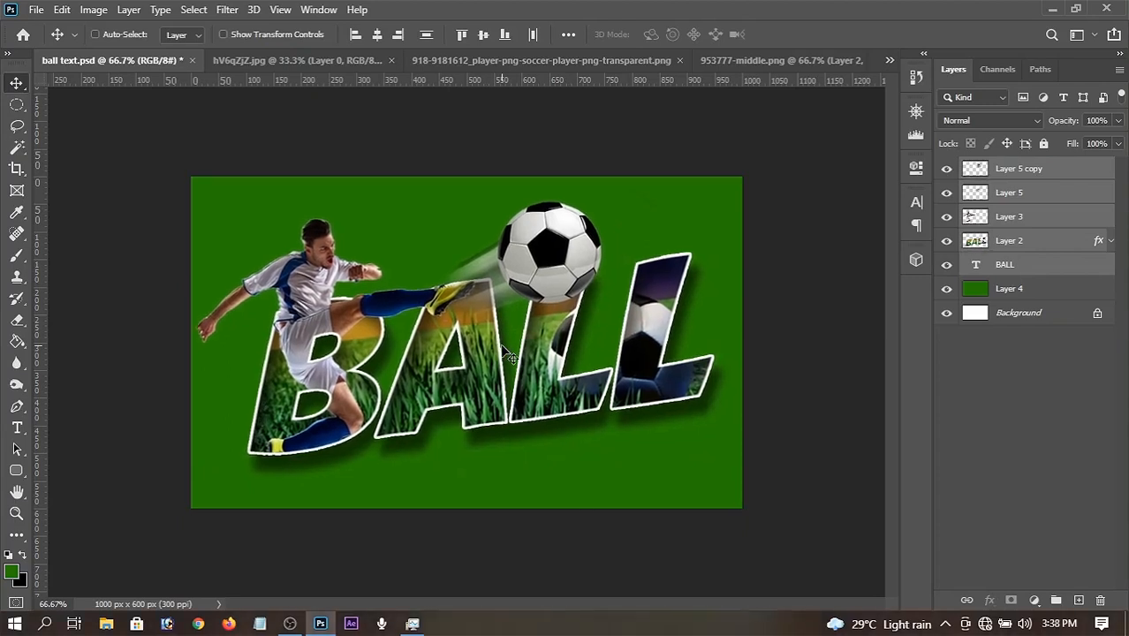
Select the green background on Layer 4 and set the foreground color to yellow-green d3ff03
{"action": "left_click", "coordinate": [1021, 292]}
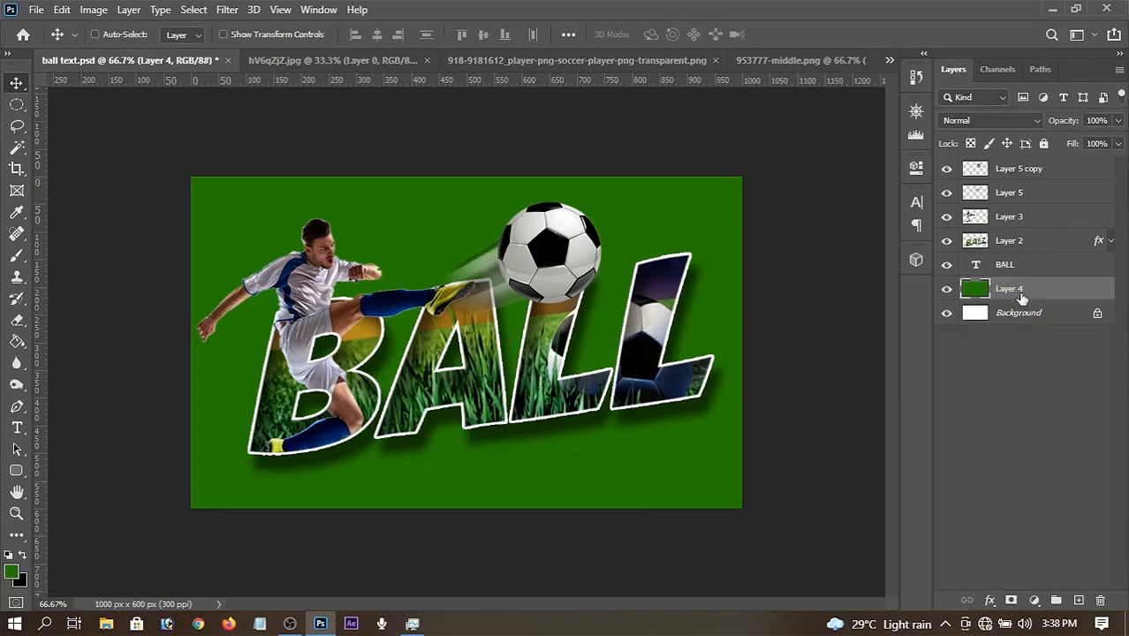
{"action": "left_click", "coordinate": [1014, 264]}
{"action": "left_click", "coordinate": [1012, 196]}
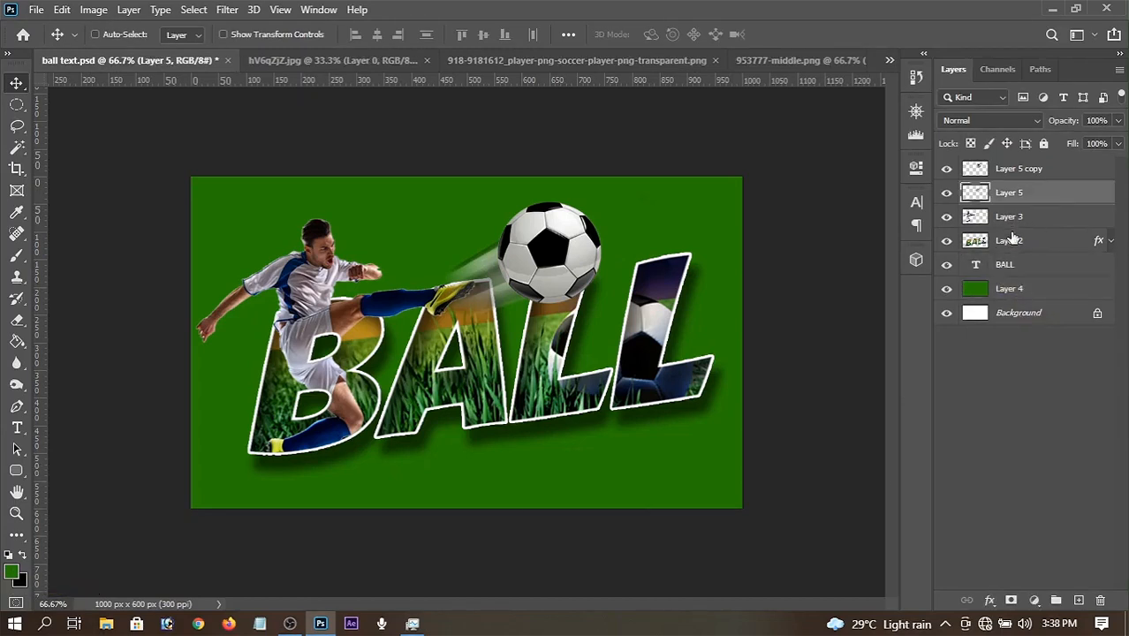
{"action": "left_click", "coordinate": [1019, 288]}
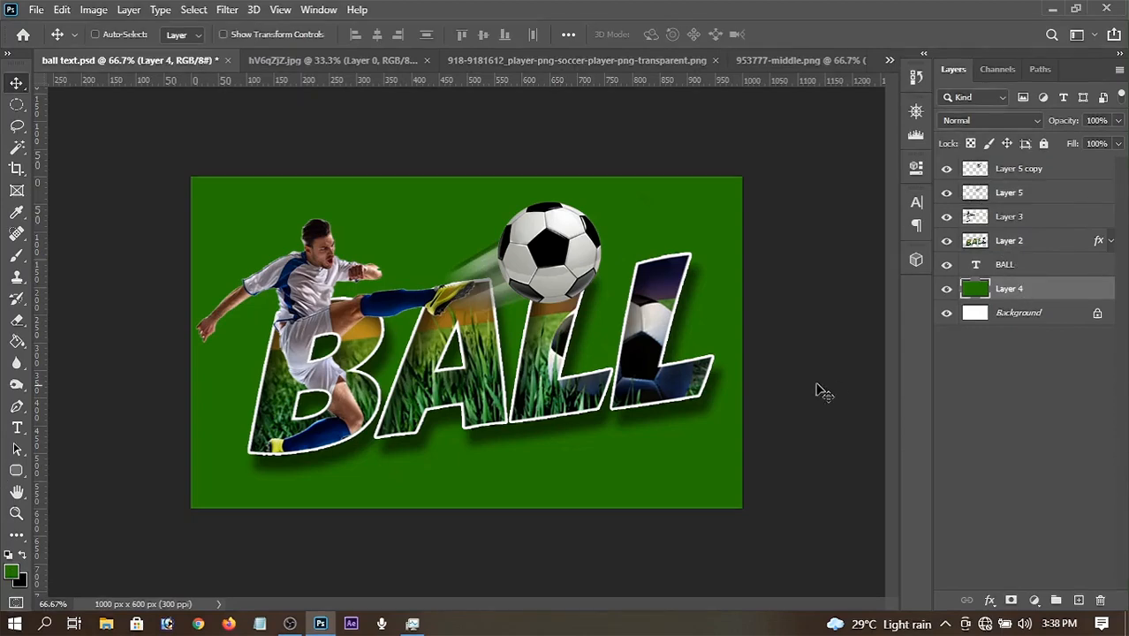
{"action": "left_click", "coordinate": [12, 568]}
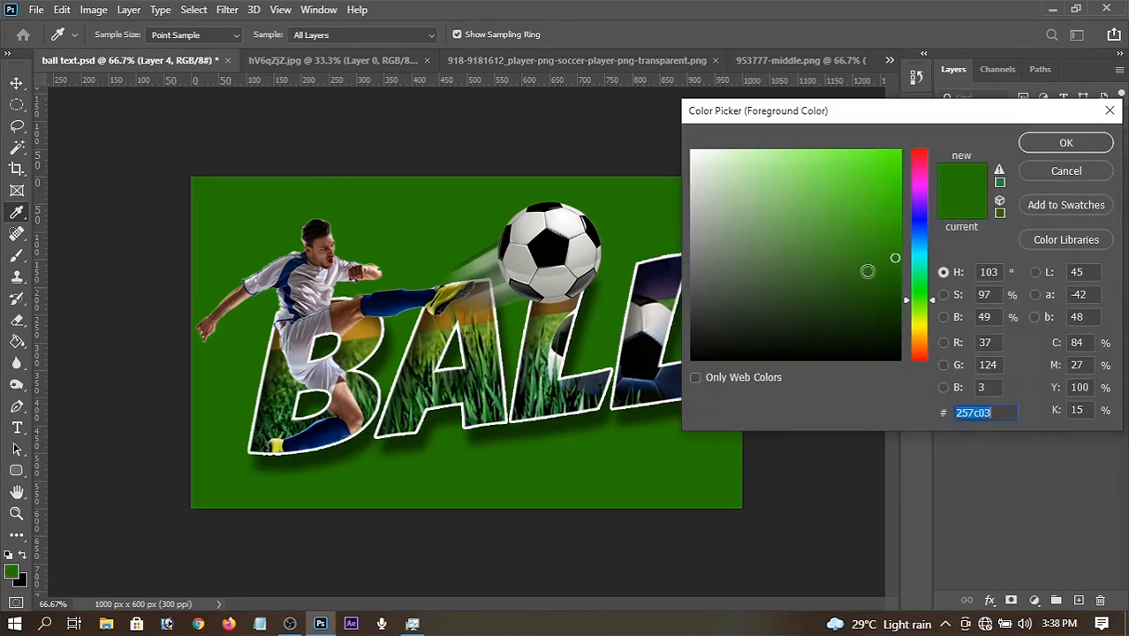
{"action": "left_click", "coordinate": [918, 309]}
{"action": "left_click", "coordinate": [919, 315]}
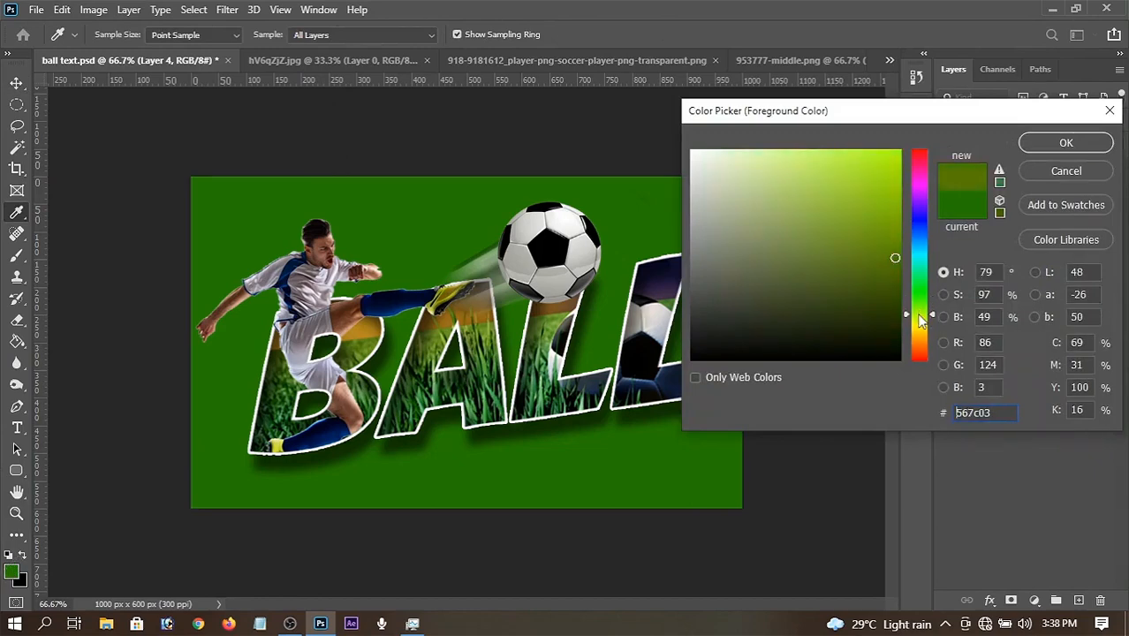
{"action": "left_click", "coordinate": [899, 155]}
{"action": "left_click", "coordinate": [900, 151]}
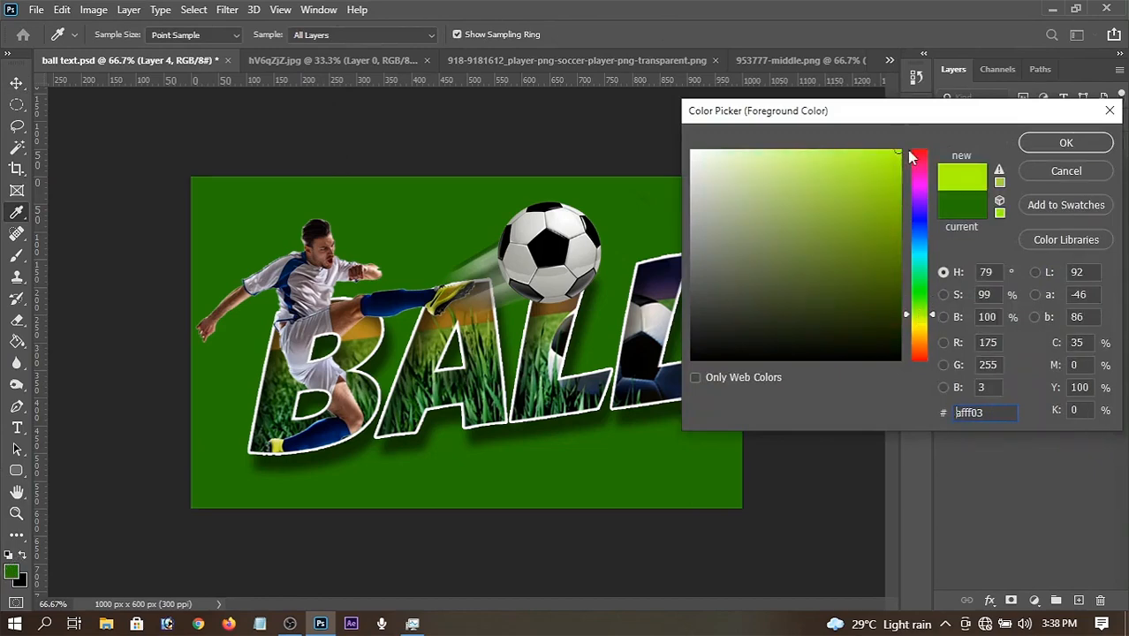
{"action": "left_click", "coordinate": [914, 319]}
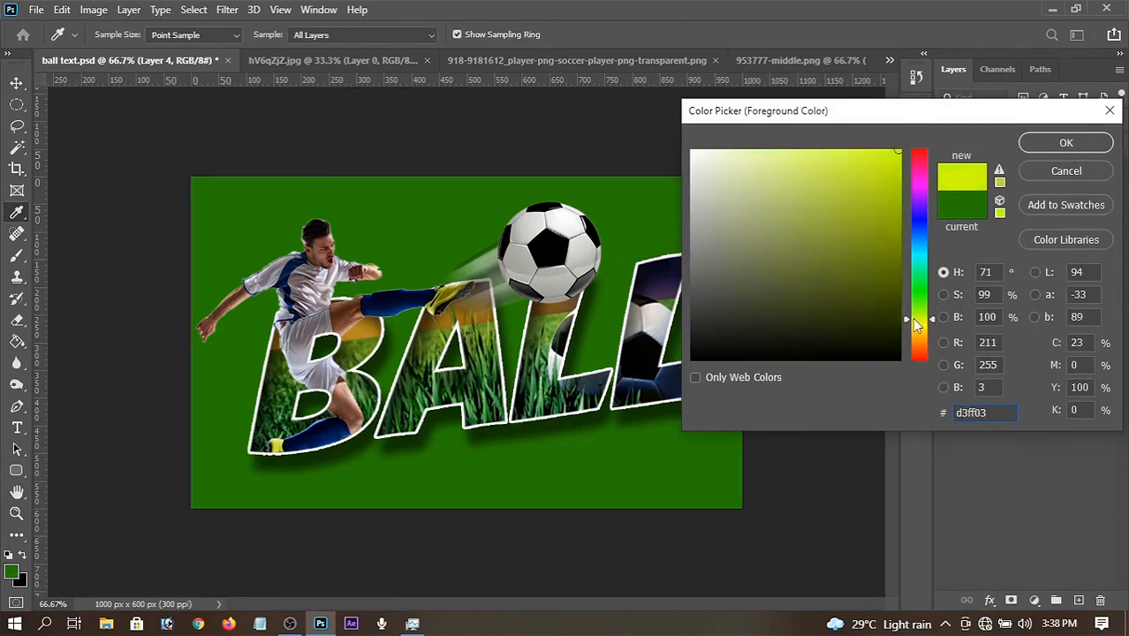
{"action": "key", "text": "Return"}
{"action": "key", "text": "v"}
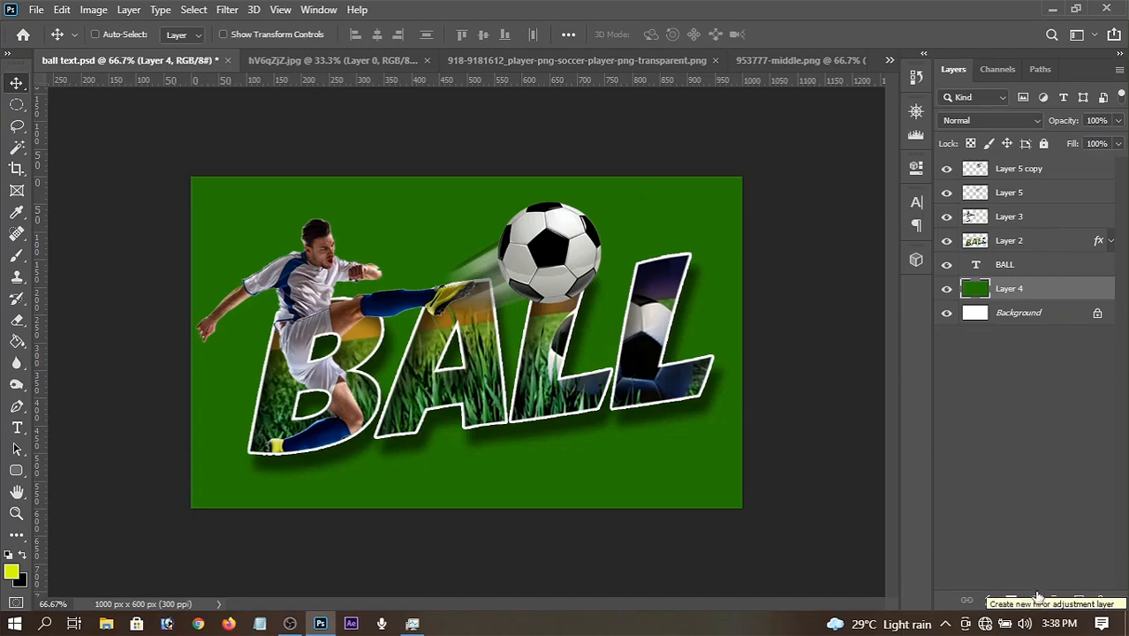
Add a Gradient fill layer above Layer 4, fading from yellow-green to transparent, with the Radial style
{"action": "left_click", "coordinate": [1035, 602]}
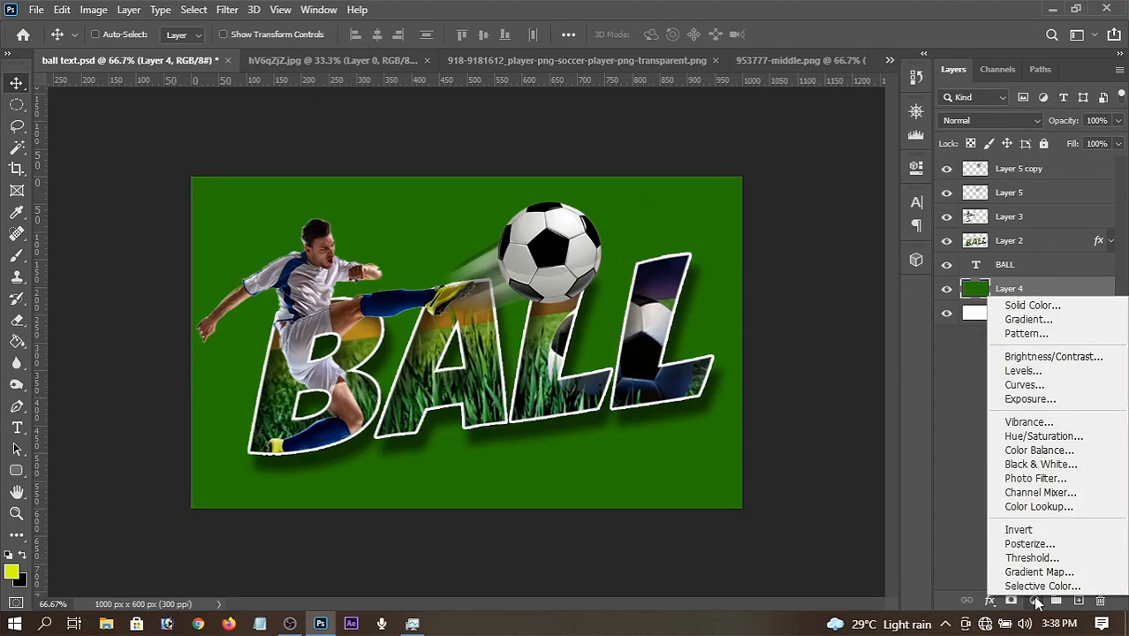
{"action": "left_click", "coordinate": [1029, 319]}
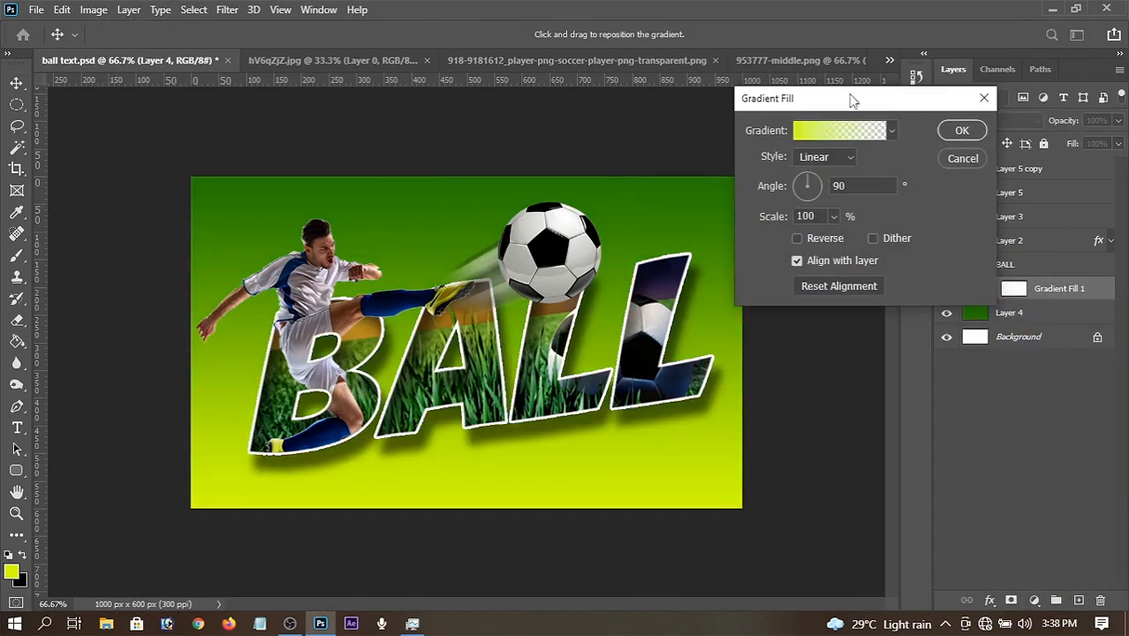
{"action": "left_click_drag", "start_coordinate": [852, 100], "coordinate": [880, 106]}
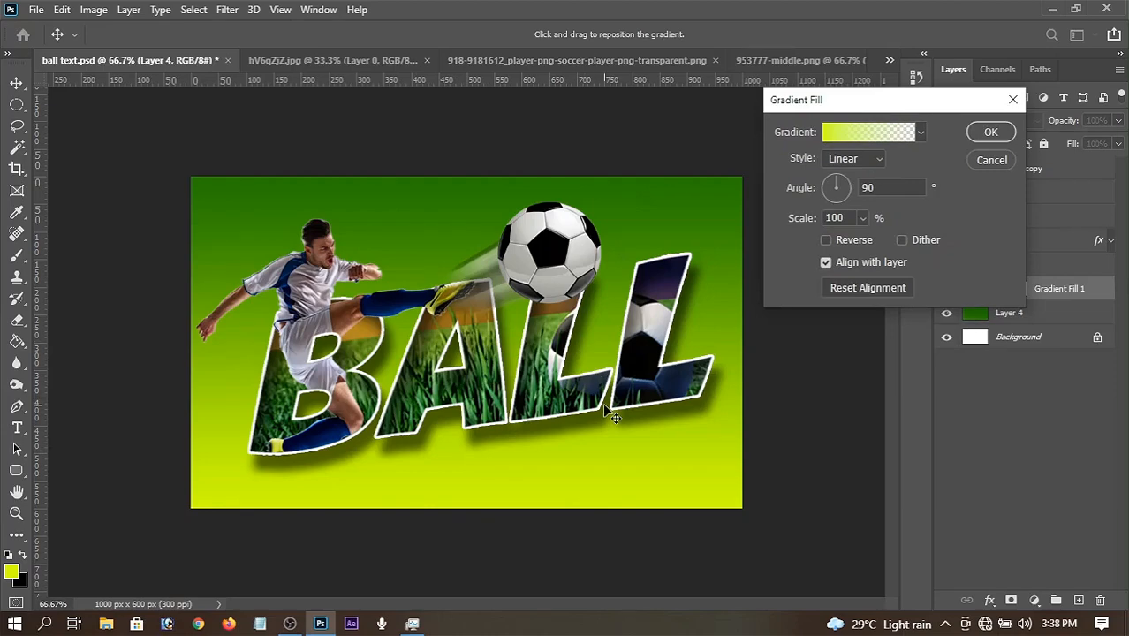
{"action": "mouse_move", "coordinate": [604, 409]}
{"action": "left_mouse_down"}
{"action": "mouse_move", "coordinate": [606, 298]}
{"action": "mouse_move", "coordinate": [612, 459]}
{"action": "mouse_move", "coordinate": [623, 383]}
{"action": "mouse_move", "coordinate": [607, 466]}
{"action": "mouse_move", "coordinate": [608, 398]}
{"action": "mouse_move", "coordinate": [610, 421]}
{"action": "left_mouse_up"}
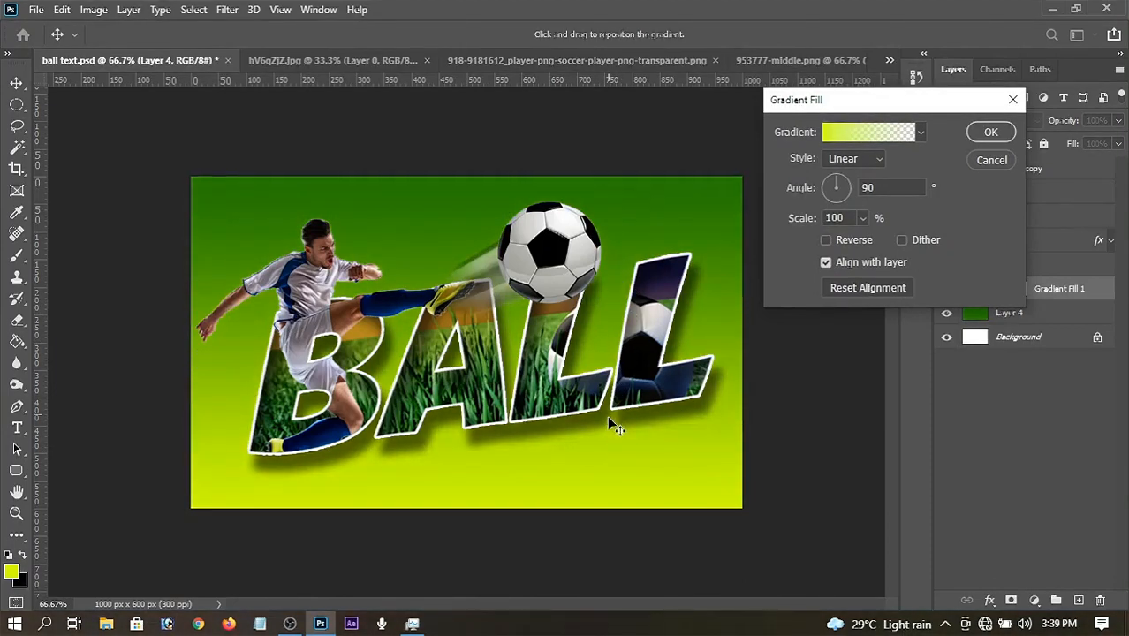
{"action": "left_click", "coordinate": [876, 161]}
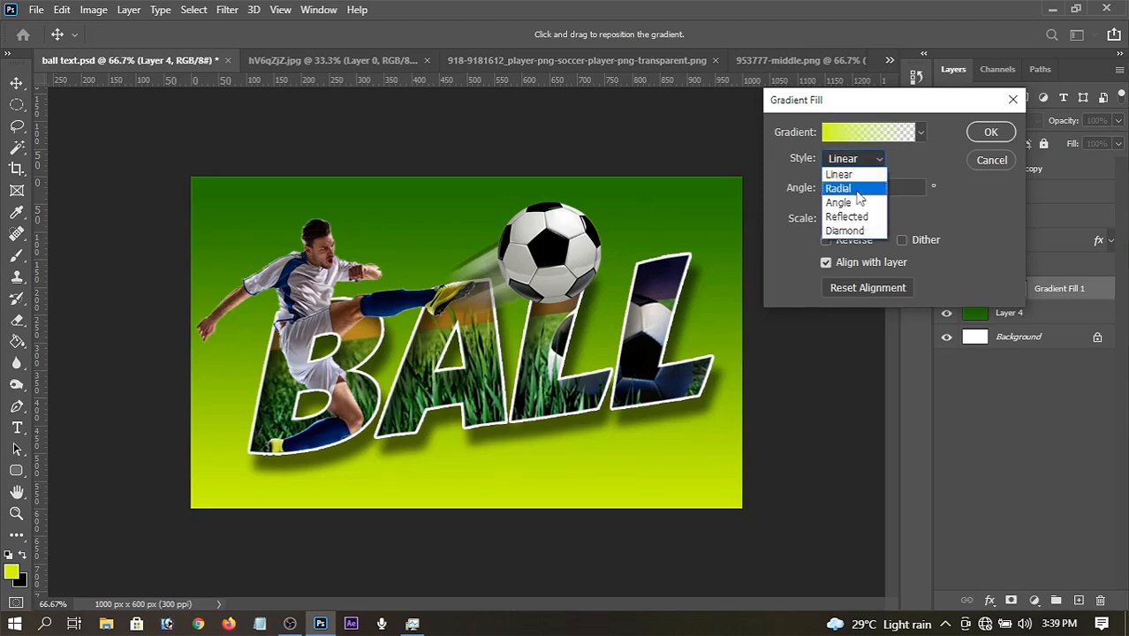
{"action": "left_click", "coordinate": [878, 166]}
{"action": "left_click", "coordinate": [881, 163]}
{"action": "left_click", "coordinate": [855, 189]}
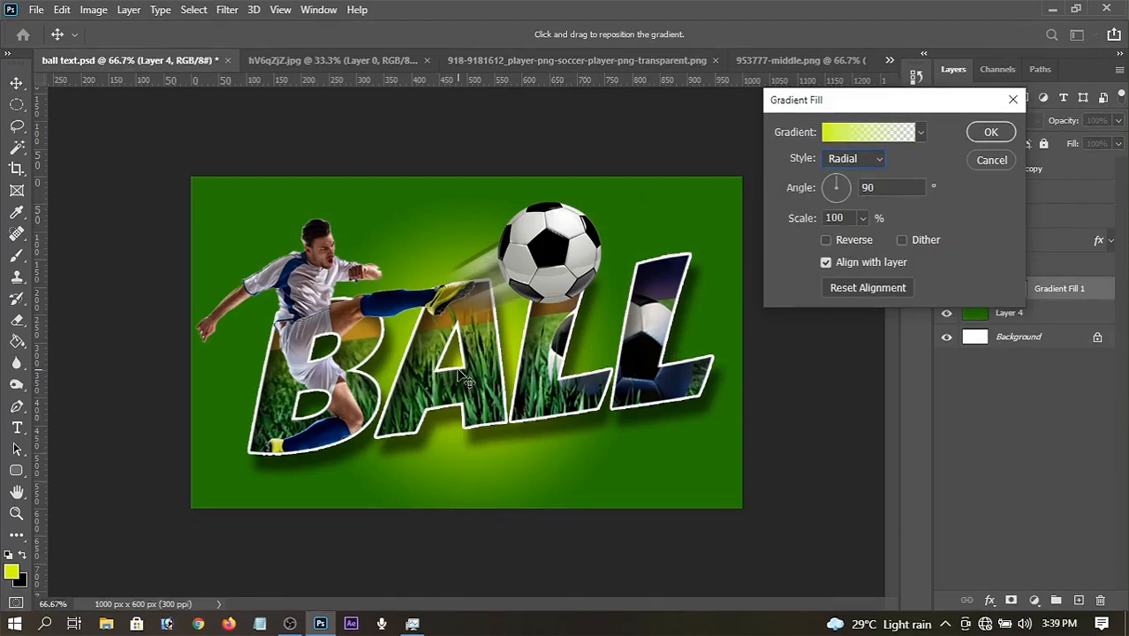
Reposition the radial glow behind the soccer ball, set its angle to 78.49°, and accept the gradient fill
{"action": "left_click_drag", "start_coordinate": [467, 380], "coordinate": [523, 281]}
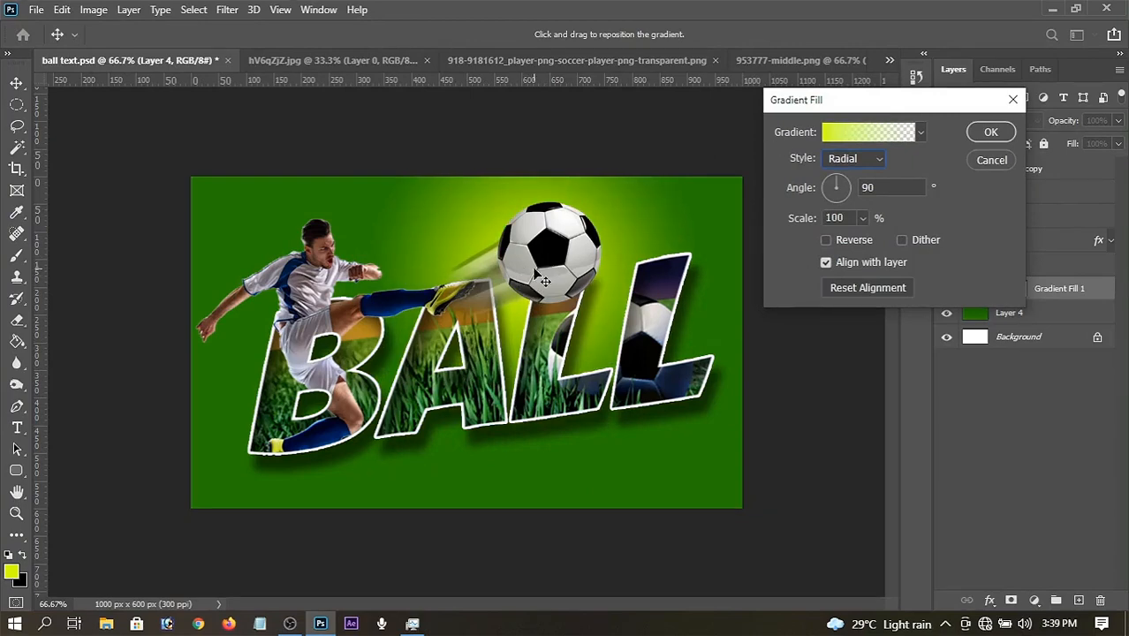
{"action": "left_click", "coordinate": [839, 177]}
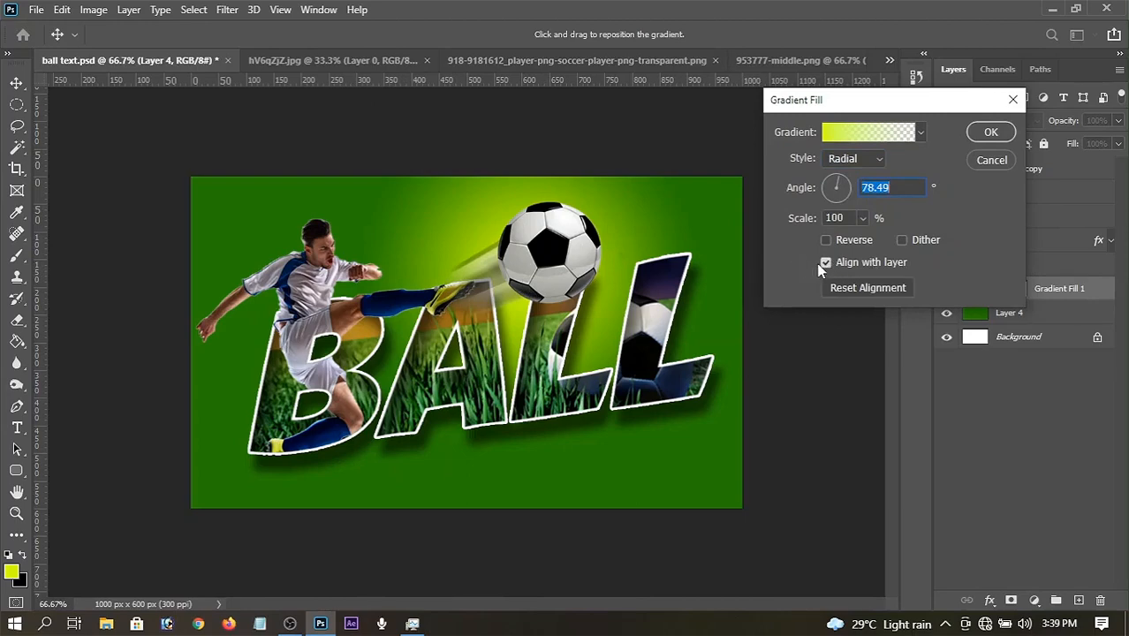
{"action": "left_click", "coordinate": [990, 132]}
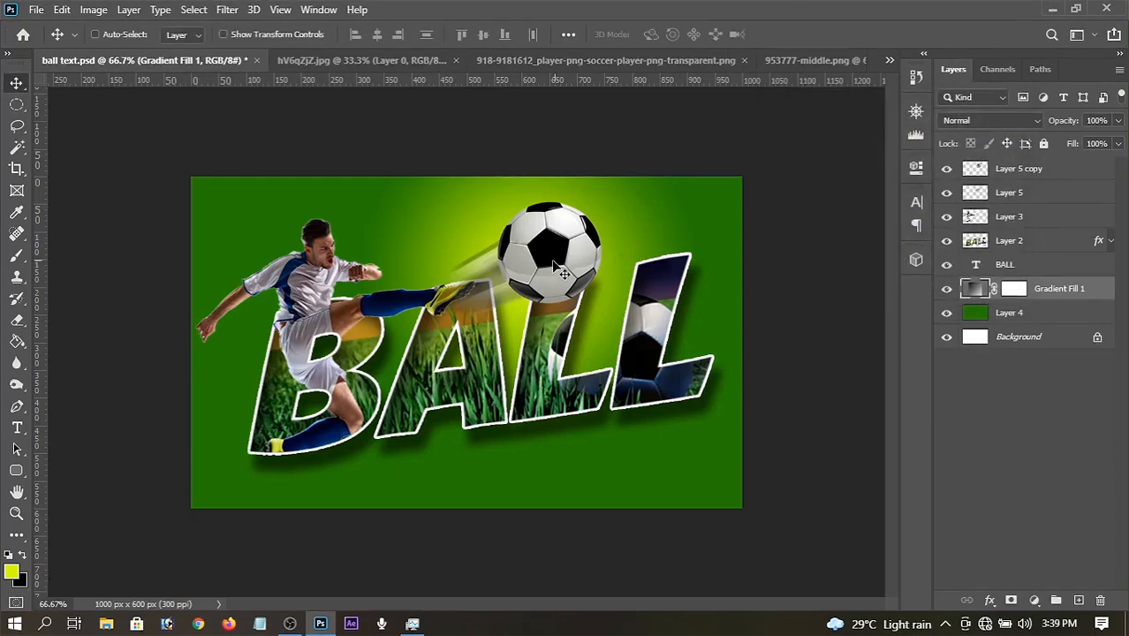